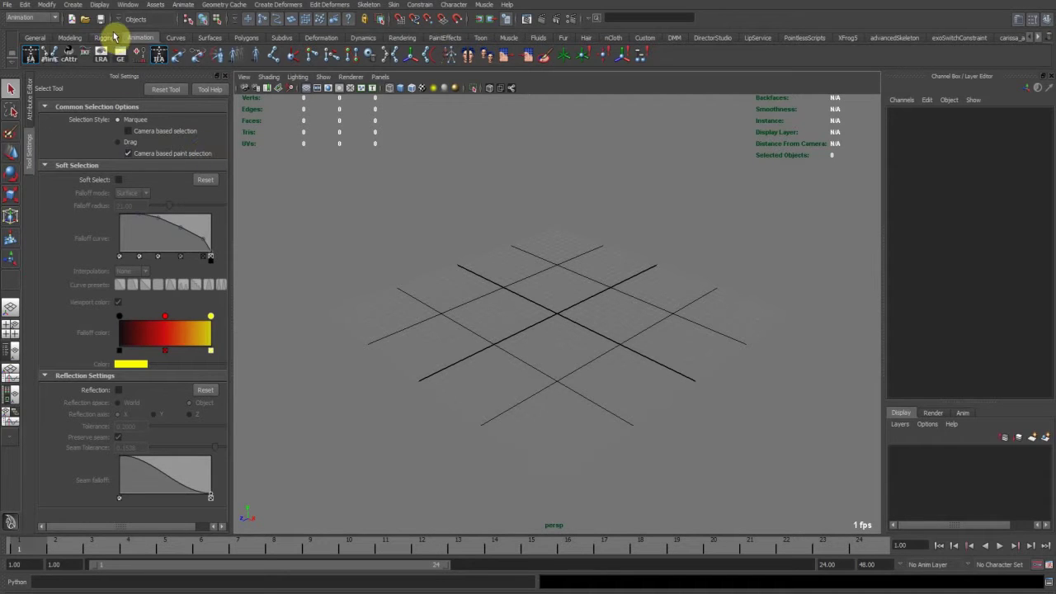
Draw a three-joint chain on the ground grid, starting at X -40, with a bend at the middle joint
click(107, 38)
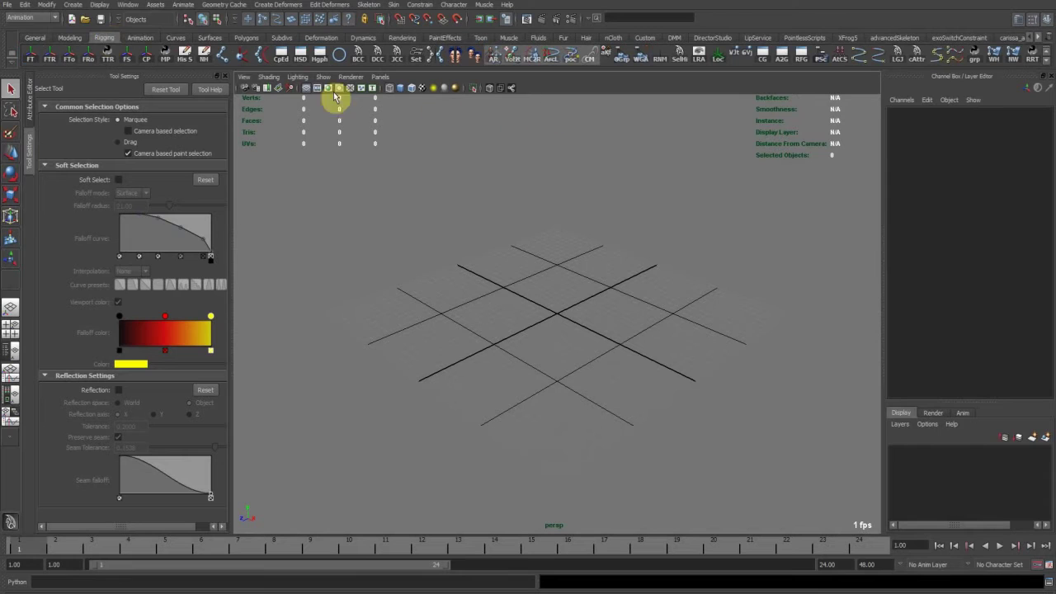
alt+right_drag(414, 254, 755, 320)
alt+drag(620, 304, 667, 328)
alt+drag(523, 291, 480, 318)
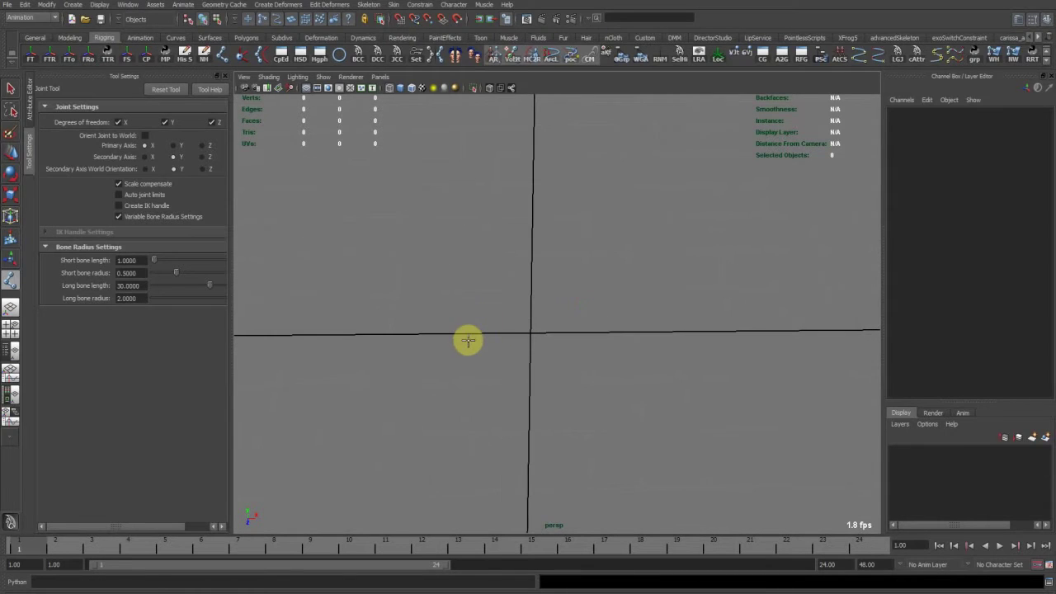
alt+drag(335, 318, 428, 323)
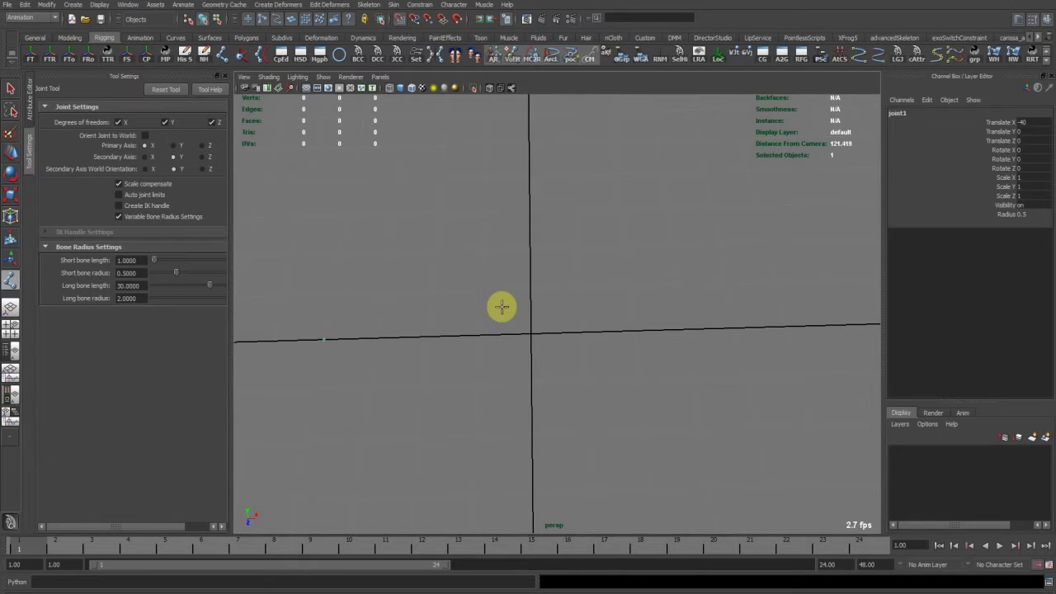
click(530, 289)
click(786, 326)
key(Return)
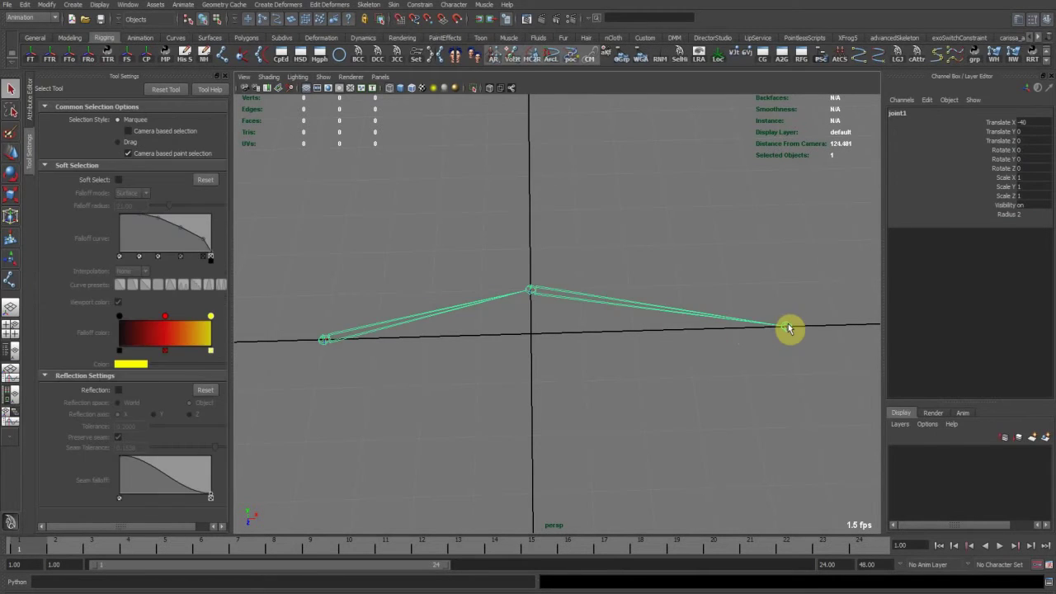
Create a polygon cylinder in the front view, snapped to the grid below the middle joint at Y -20
key(w)
alt+drag(568, 352, 572, 301)
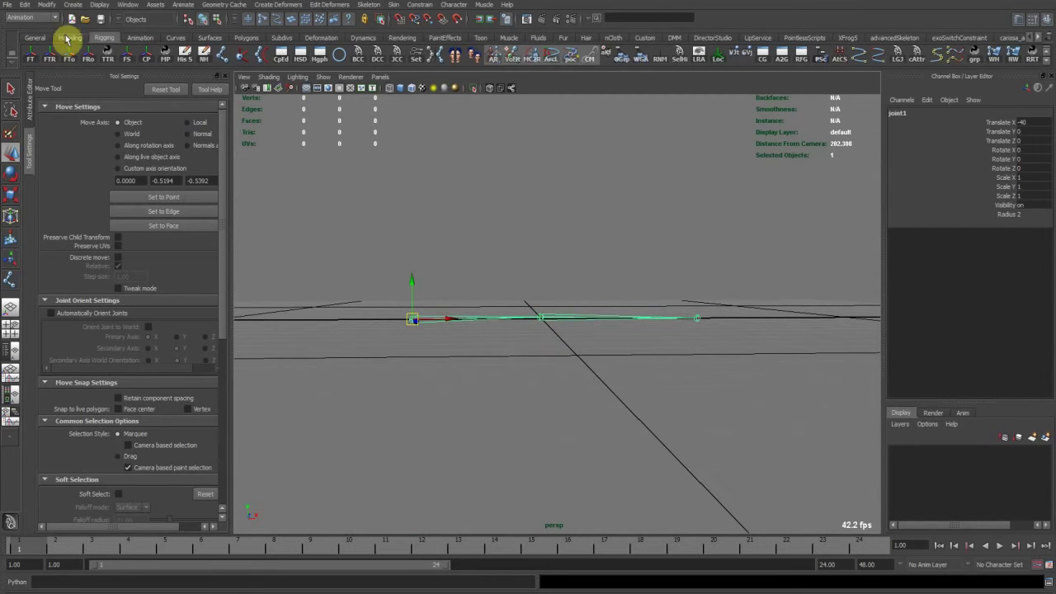
click(68, 38)
click(74, 58)
key(space)
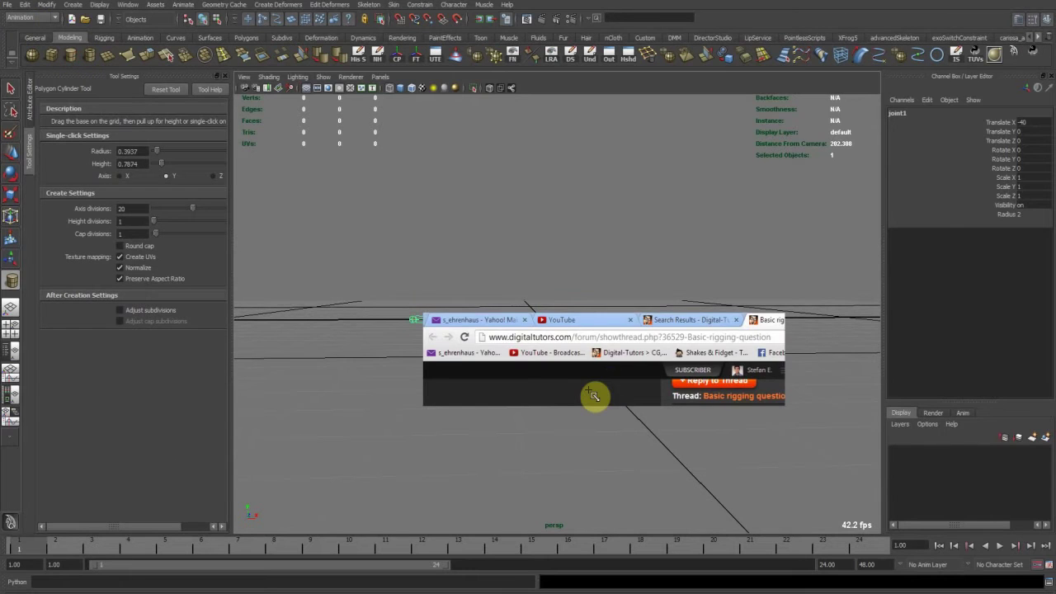
key(space)
scroll(532, 363, down, 10)
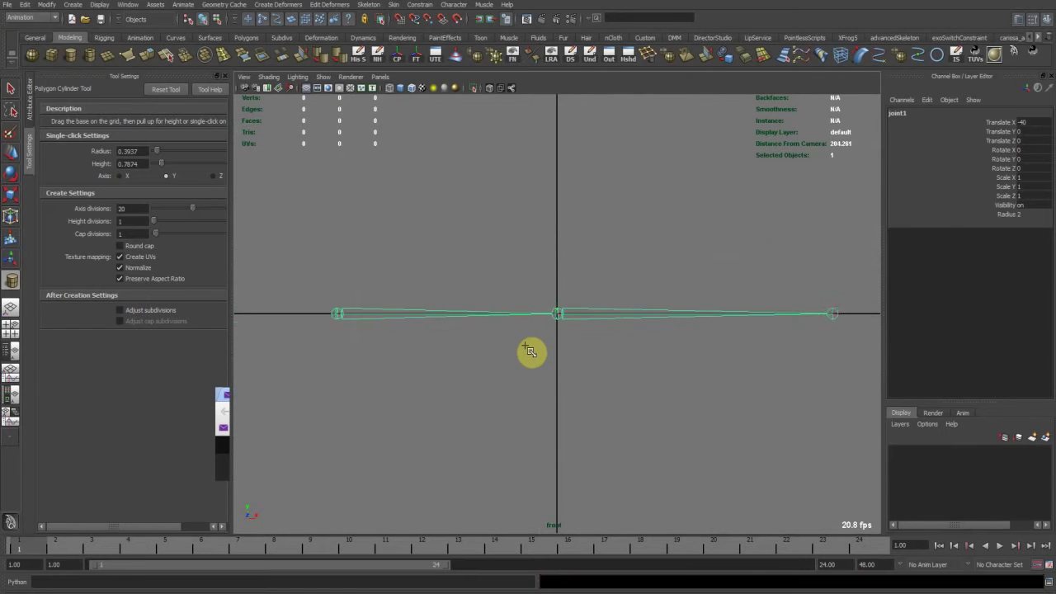
key(x)
click(556, 370)
Scale the cylinder uniformly to about 12.6 and stretch it along its height into a long rod
key(r)
middle_drag(469, 415, 487, 426)
drag(552, 289, 520, 99)
click(545, 380)
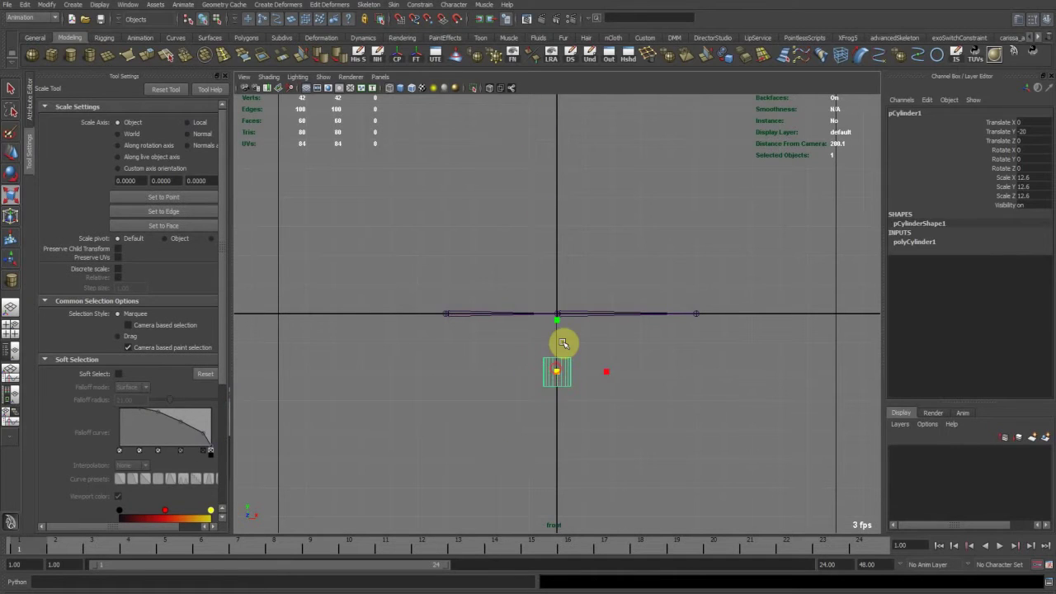
drag(557, 320, 556, 169)
Tilt the cylinder to about 50 degrees in Z, set its Y scale to about 112 and move its upper end just below the first joint
middle_drag(636, 322, 626, 265)
key(e)
middle_drag(730, 330, 674, 315)
key(w)
key(e)
key(r)
drag(487, 353, 479, 343)
key(w)
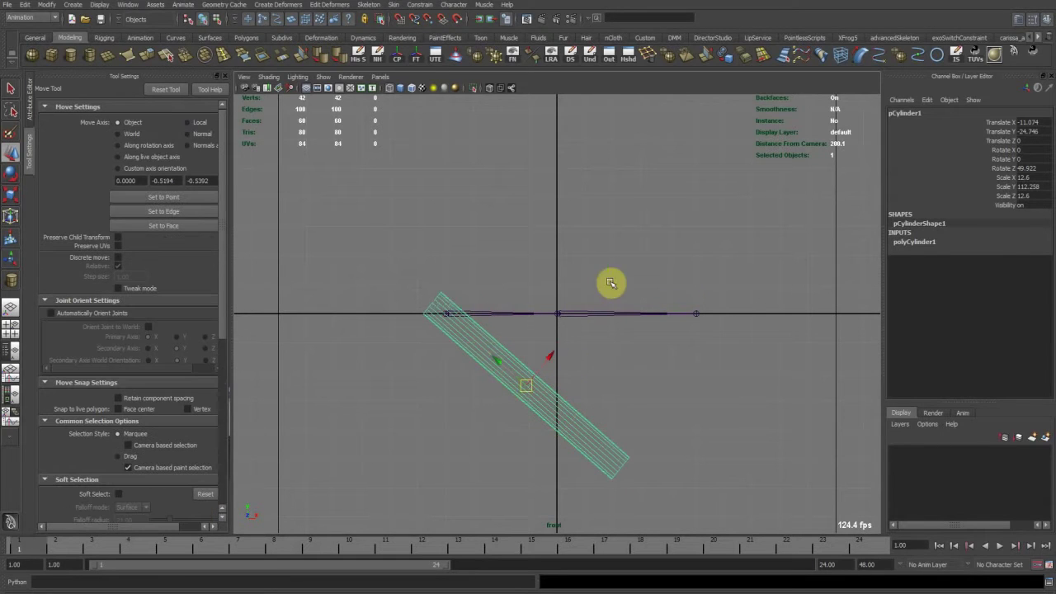
middle_drag(654, 282, 669, 303)
click(628, 402)
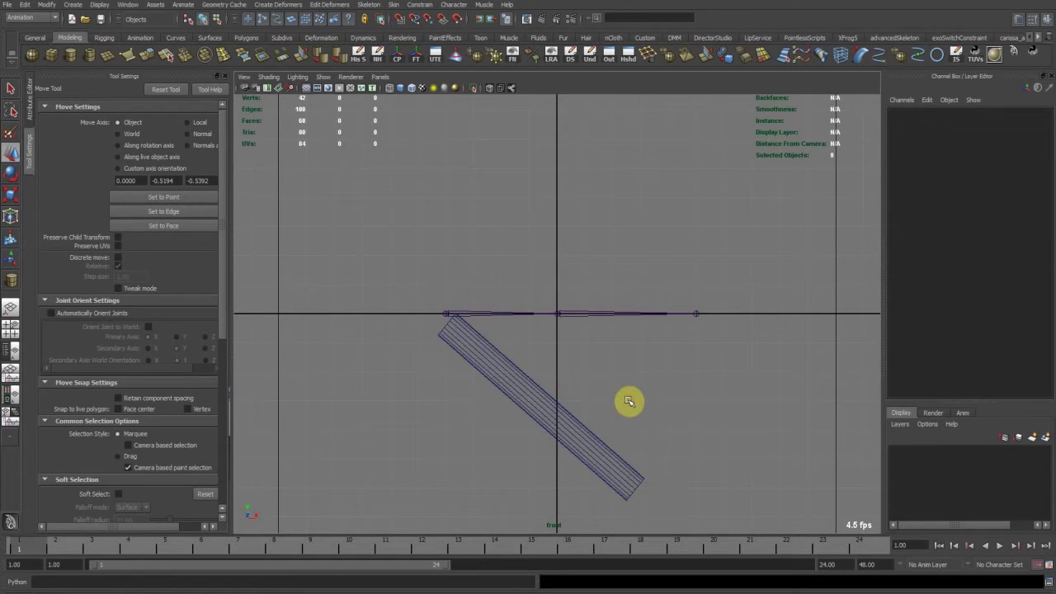
Return to the perspective view and display the scene smooth shaded
key(space)
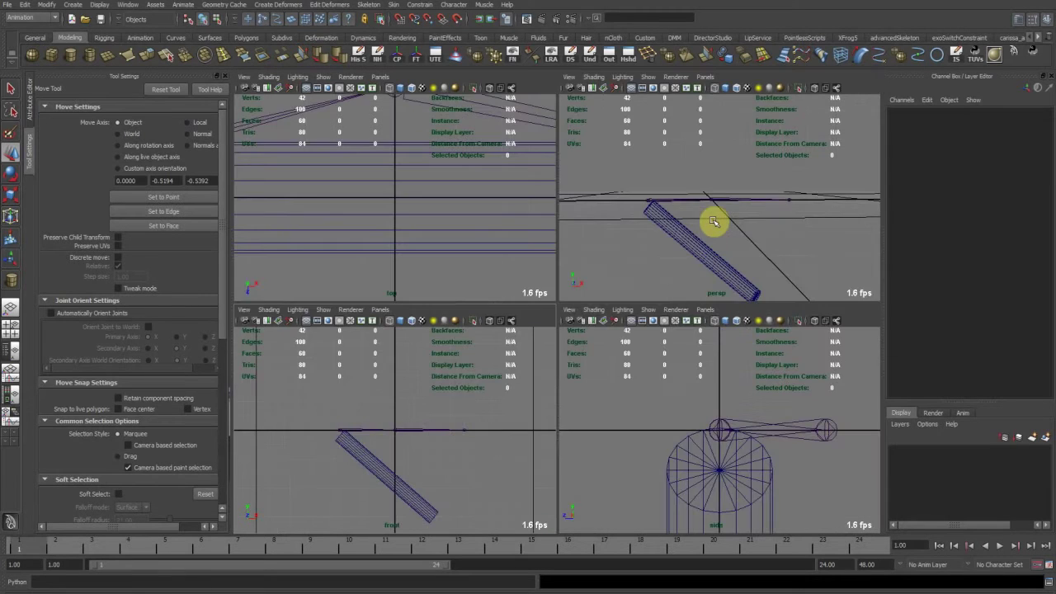
key(space)
mouse_move(636, 332)
alt+mouse_down()
mouse_move(575, 358)
mouse_move(587, 349)
alt+mouse_up()
key(5)
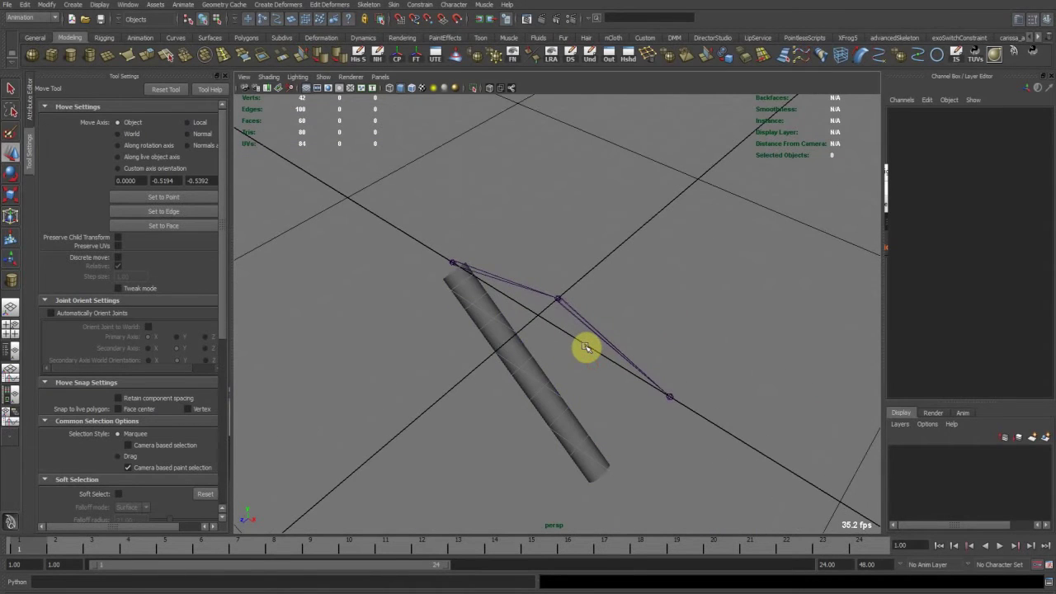
alt+drag(568, 291, 585, 285)
Select the joint chain's root and hide the viewport grid
drag(486, 279, 556, 350)
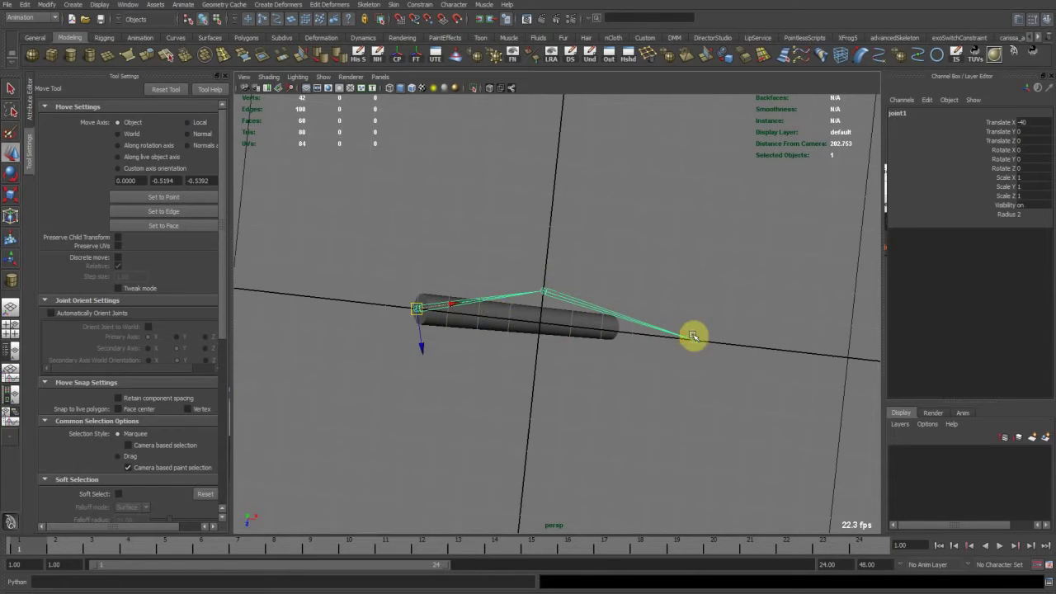
alt+drag(489, 371, 343, 161)
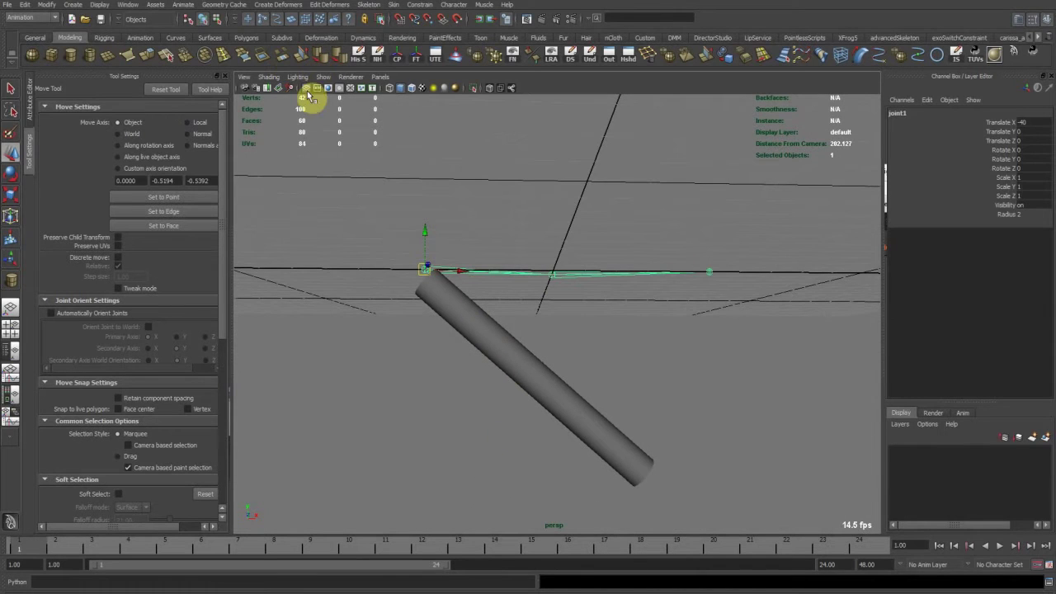
click(307, 89)
Rotate the root joint to about 3, -6, -41 and move it to about -36.7, -6.9, -1 so the chain follows the cylinder
alt+right_drag(509, 351, 632, 363)
alt+drag(658, 356, 460, 370)
alt+drag(396, 365, 572, 374)
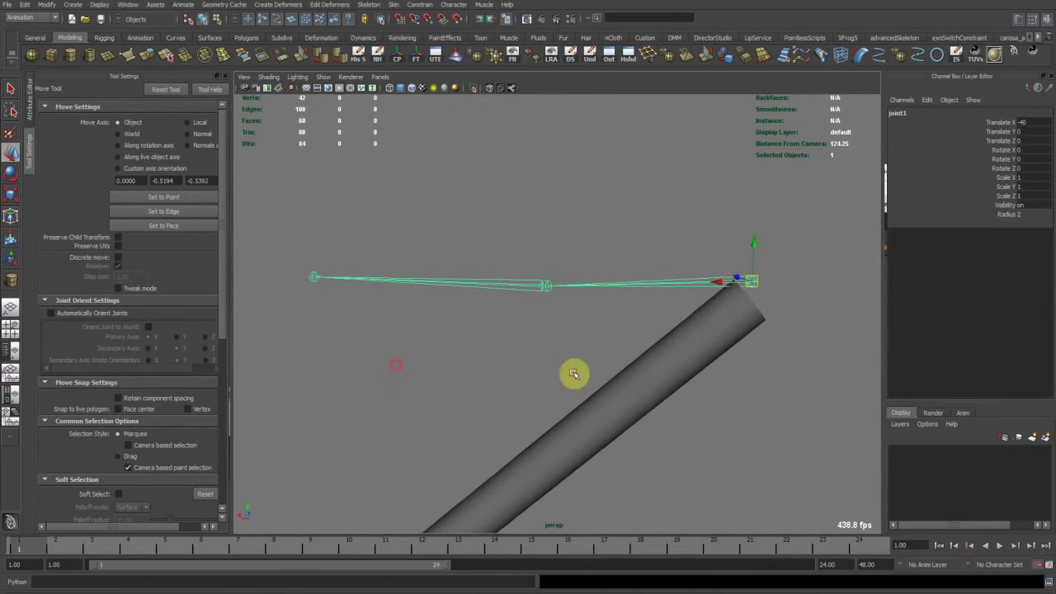
alt+right_drag(664, 297, 609, 278)
alt+drag(619, 277, 606, 268)
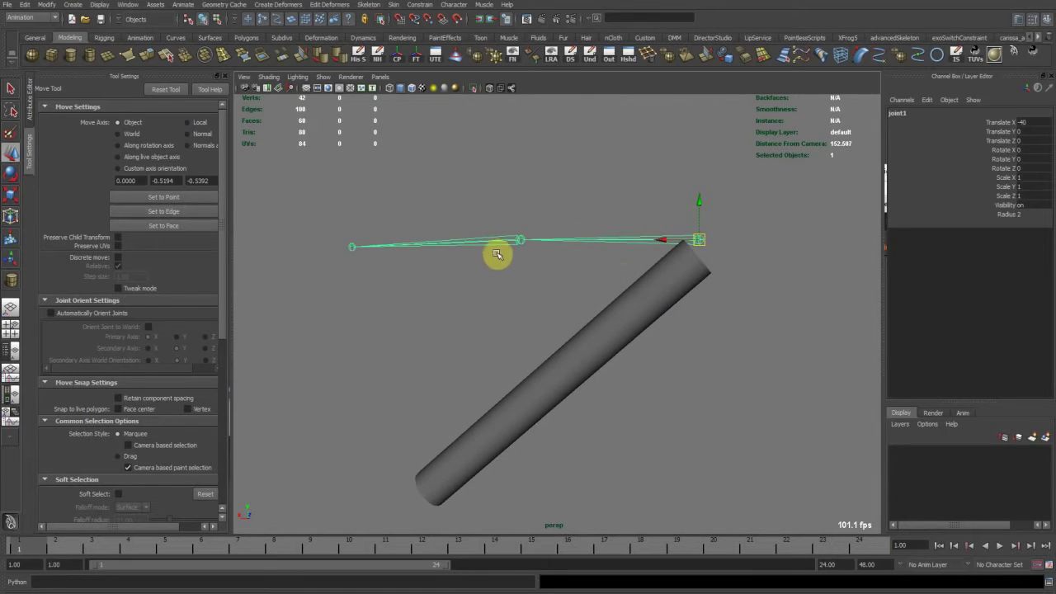
alt+middle_drag(708, 325, 696, 292)
key(e)
drag(742, 227, 847, 271)
key(w)
middle_drag(846, 269, 804, 250)
key(e)
middle_drag(809, 259, 722, 229)
middle_drag(658, 189, 786, 237)
key(w)
key(e)
key(w)
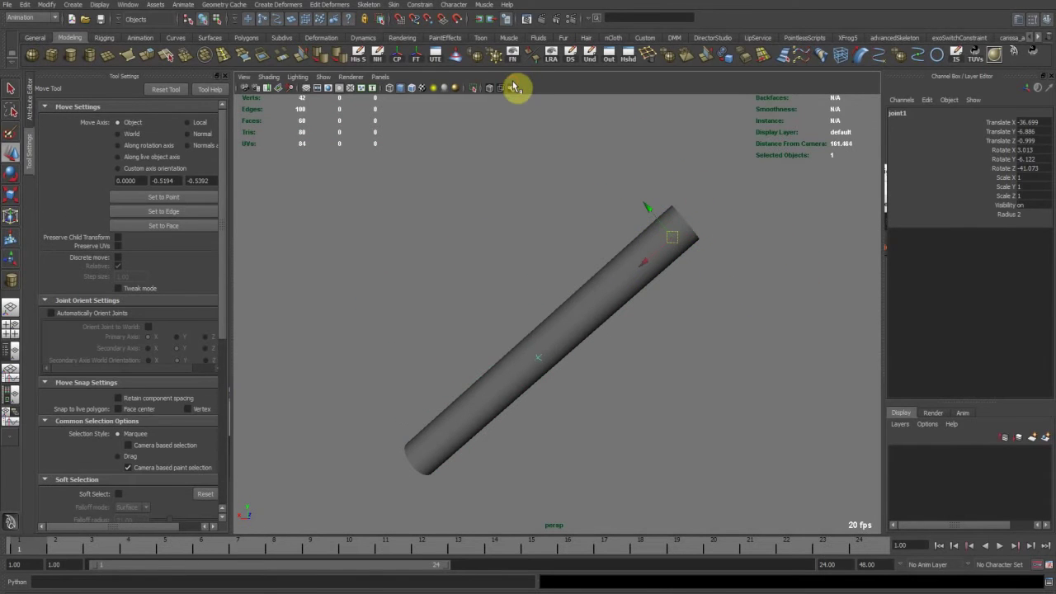
Turn on X-ray joints and refine the root joint to a rotation of about 3, 6, -40 and a position of about -38.4, -3.5, -1.1
click(511, 89)
alt+drag(554, 399, 762, 449)
key(e)
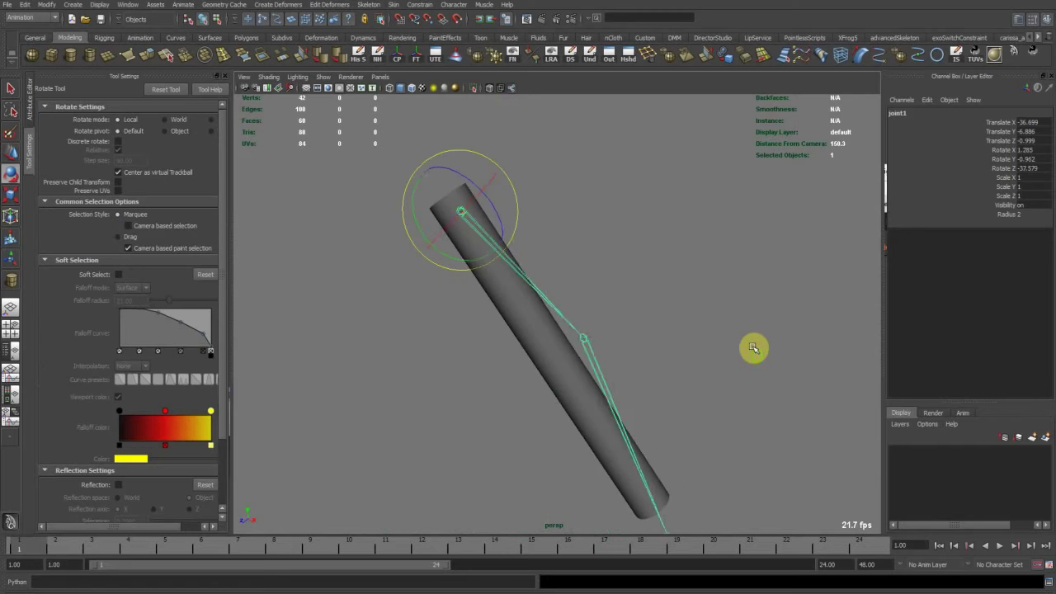
middle_drag(752, 346, 707, 318)
alt+drag(707, 317, 780, 269)
middle_drag(735, 245, 741, 260)
drag(456, 259, 455, 264)
key(w)
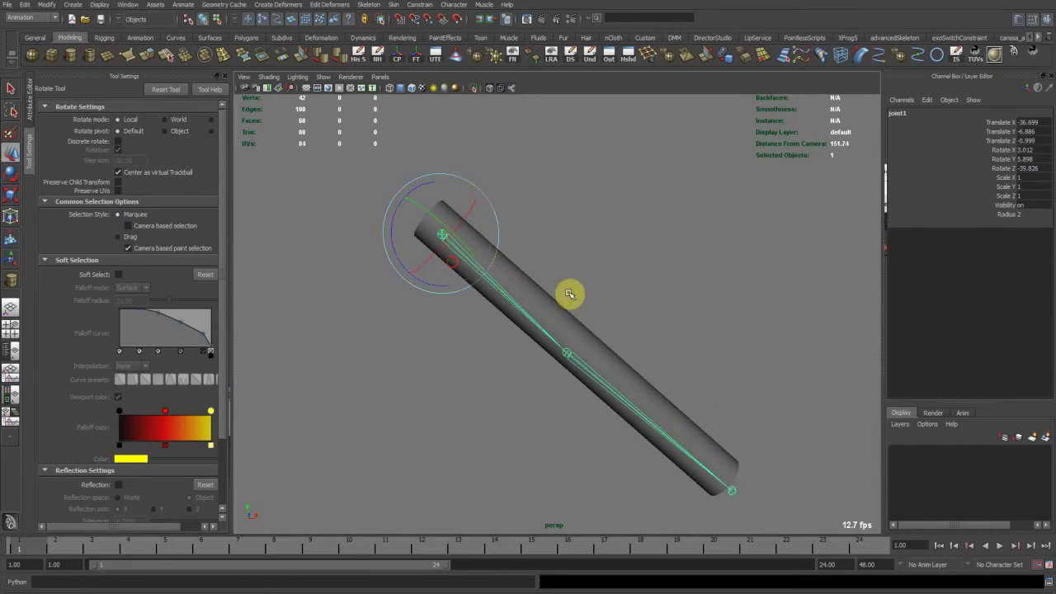
middle_drag(569, 288, 561, 270)
Examine from several angles how the chain's middle joint sits relative to the cylinder
alt+drag(561, 270, 564, 339)
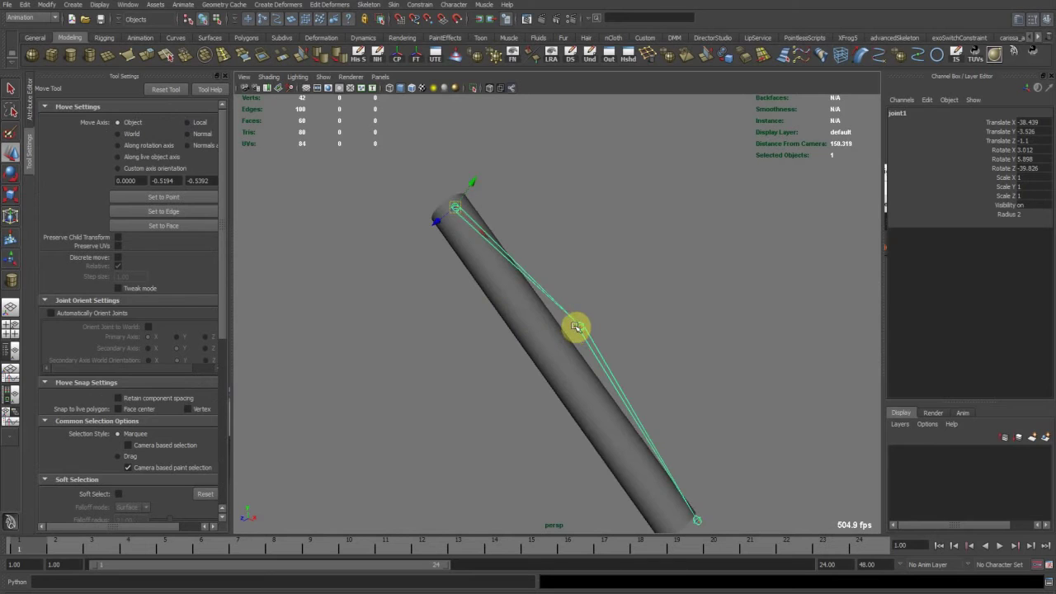
alt+drag(554, 448, 462, 466)
alt+middle_drag(461, 466, 475, 373)
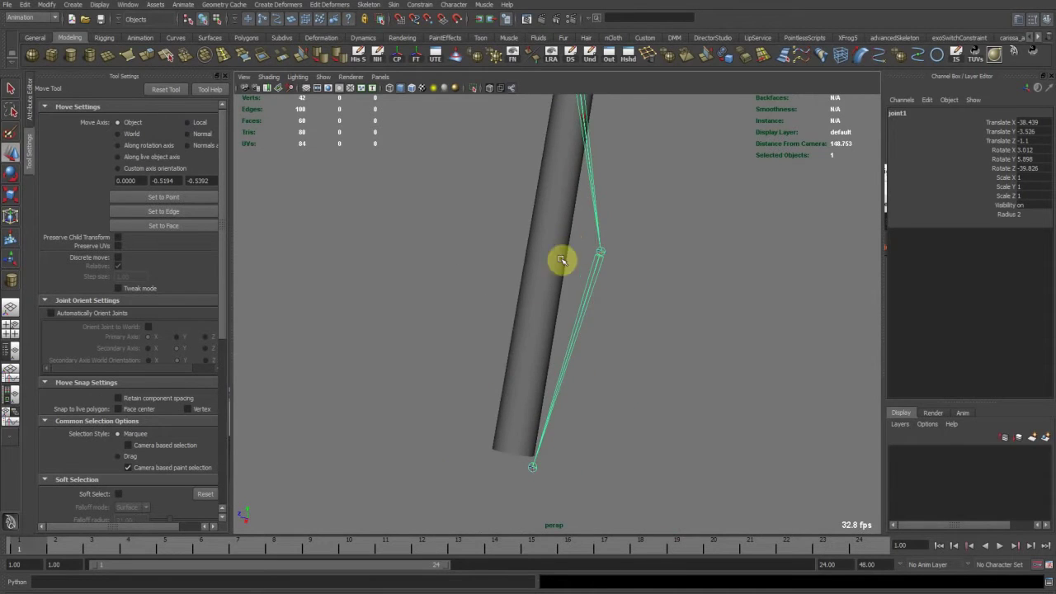
alt+drag(530, 339, 613, 334)
alt+middle_drag(555, 265, 551, 327)
alt+drag(529, 325, 533, 323)
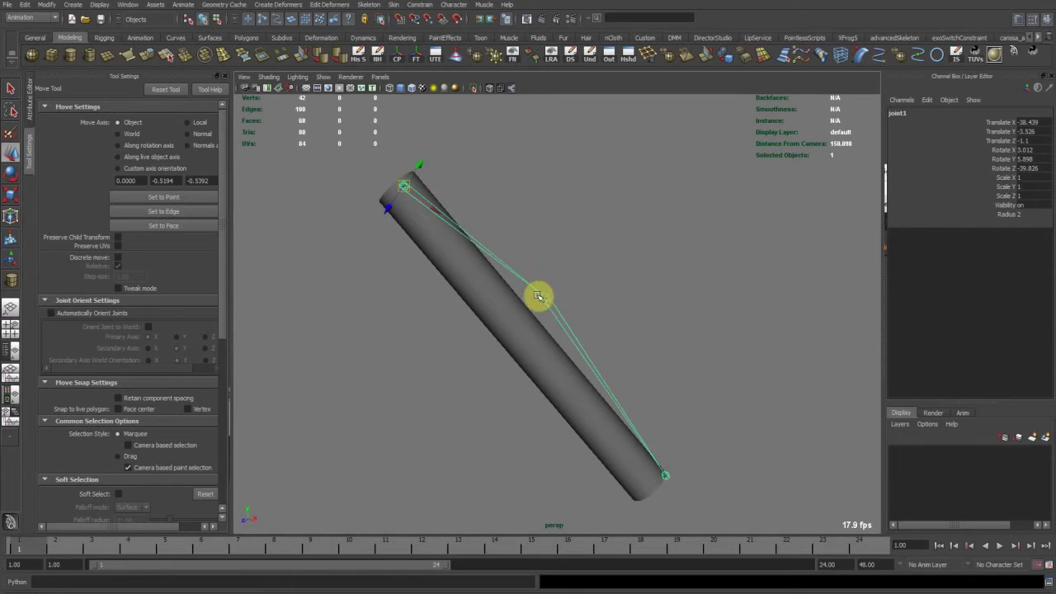
alt+drag(528, 377, 550, 372)
Open the middle joint's attributes and examine its Joint Orient values for each axis
click(546, 294)
alt+right_drag(539, 339, 620, 345)
key(ctrl+a)
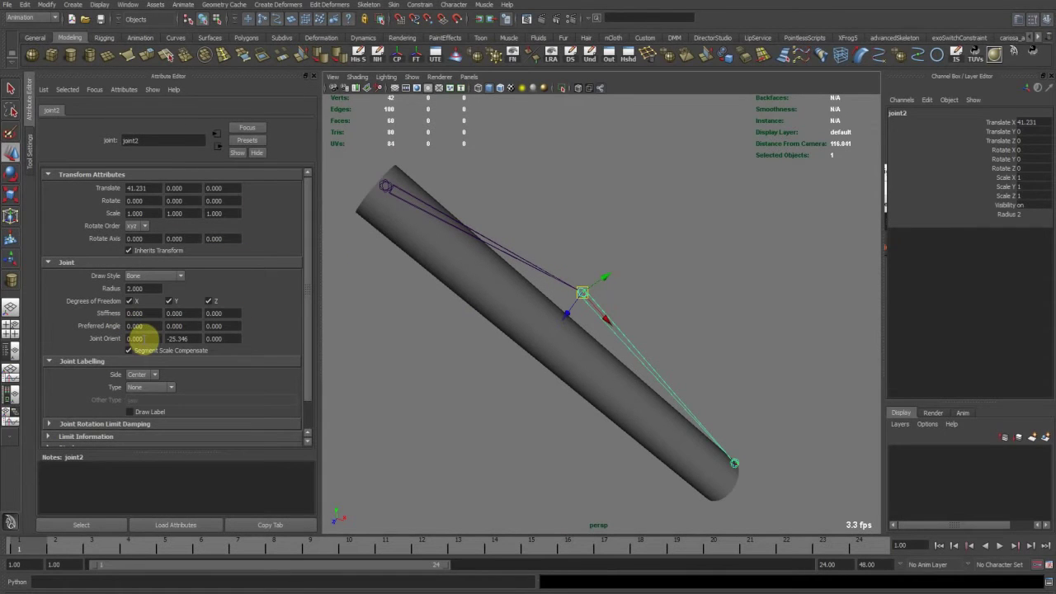
alt+drag(554, 327, 432, 251)
alt+middle_drag(485, 349, 457, 298)
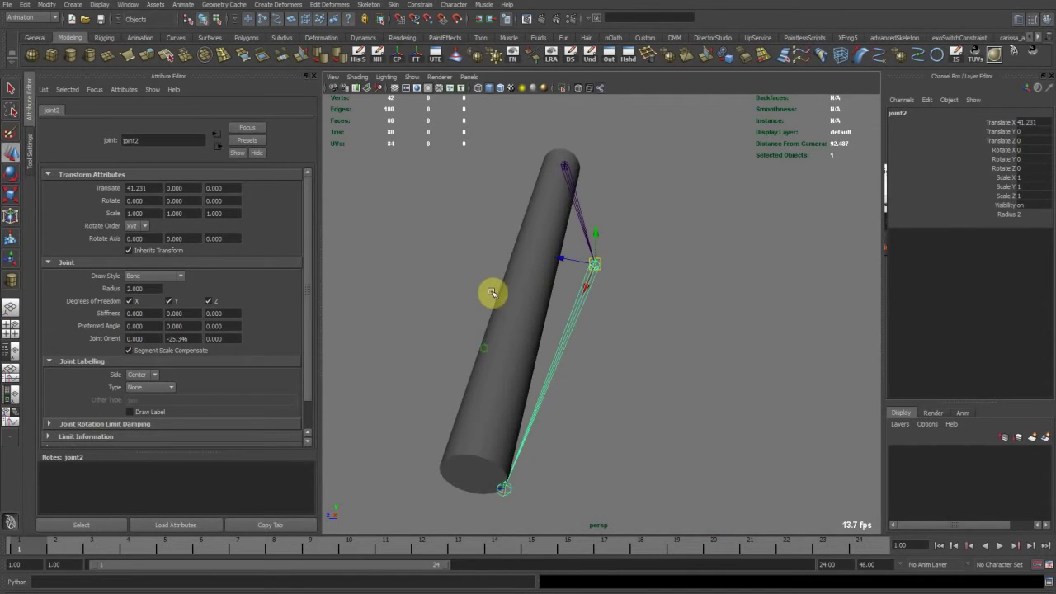
alt+drag(492, 293, 468, 290)
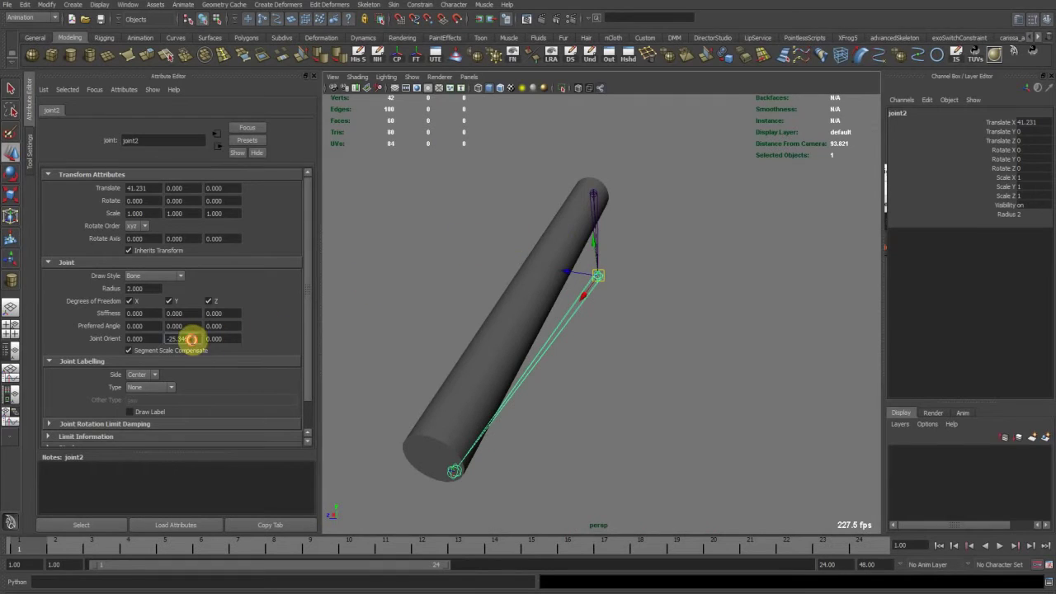
click(134, 338)
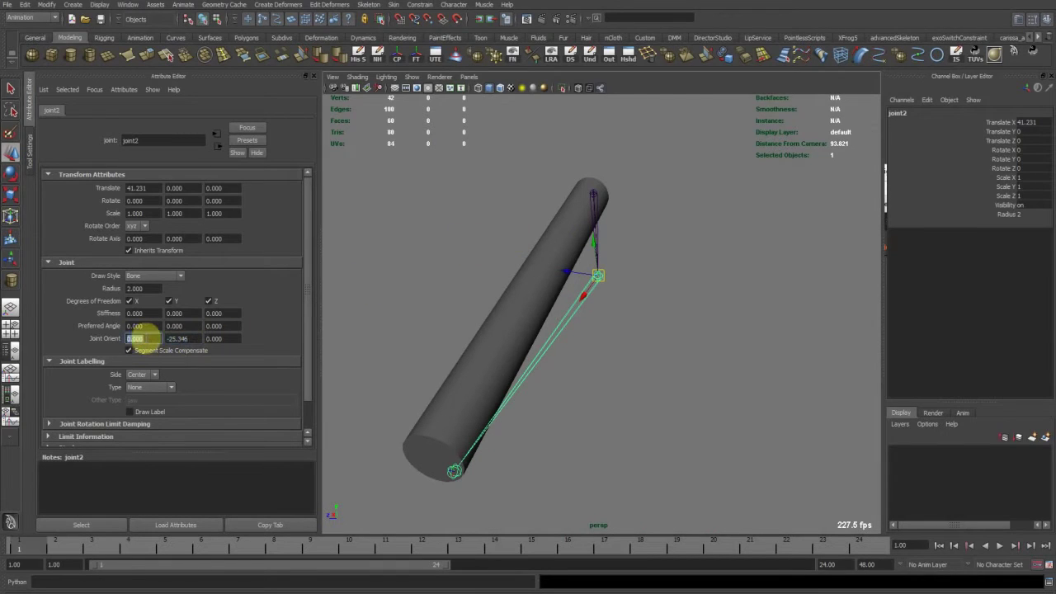
click(221, 338)
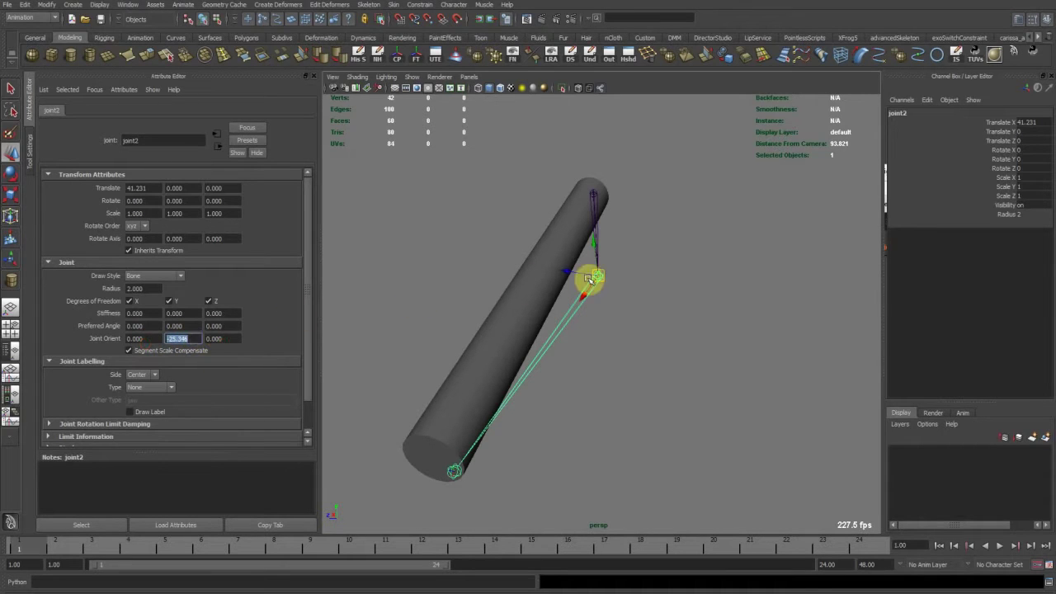
Try setting the middle joint's Joint Orient X to 3 and Z to 2
alt+drag(607, 318, 614, 250)
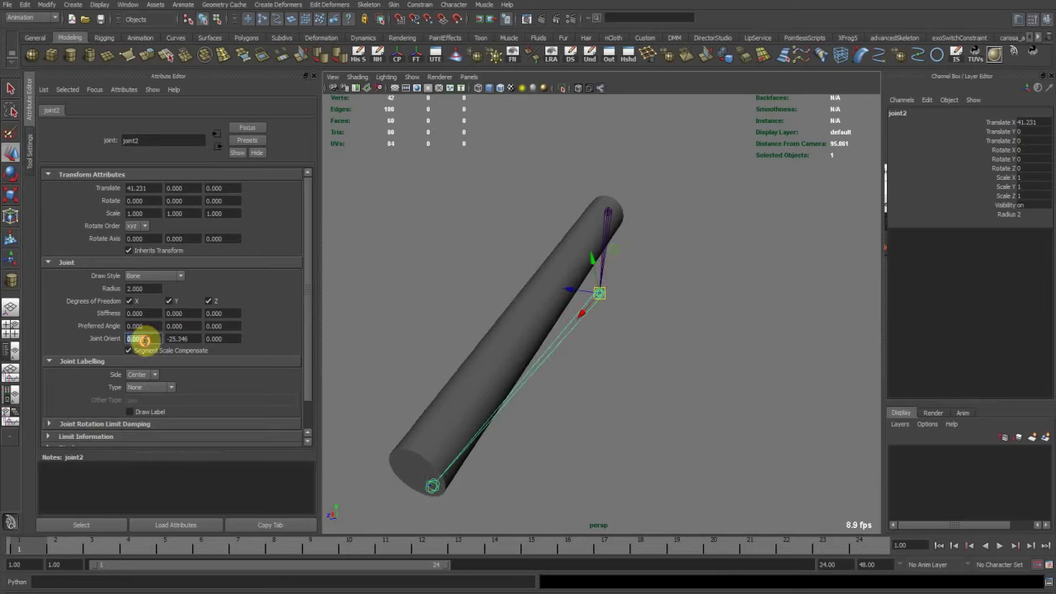
double_click(217, 339)
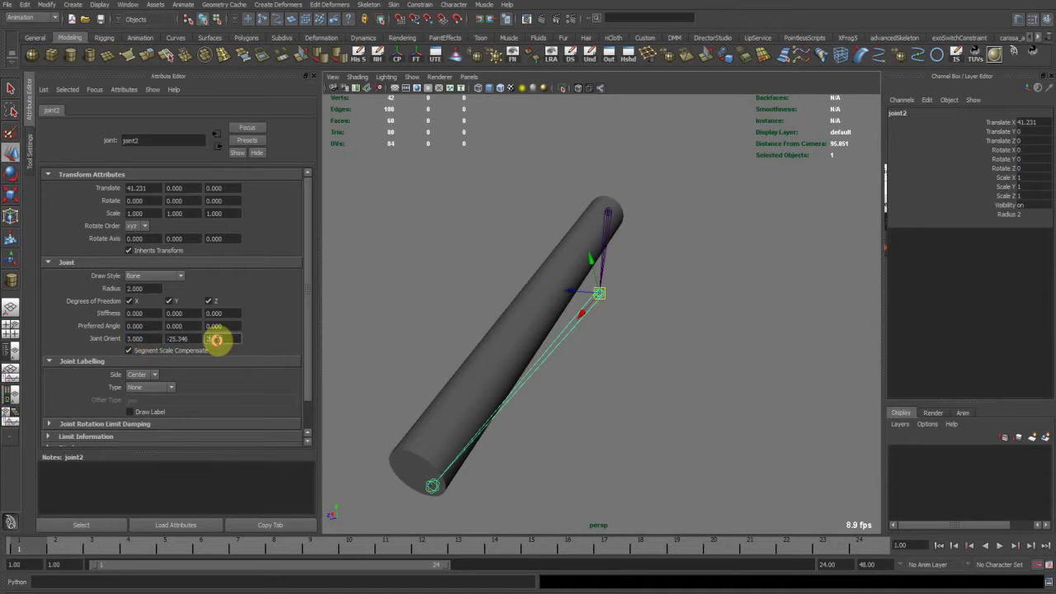
text(2)
key(Return)
alt+drag(639, 313, 653, 323)
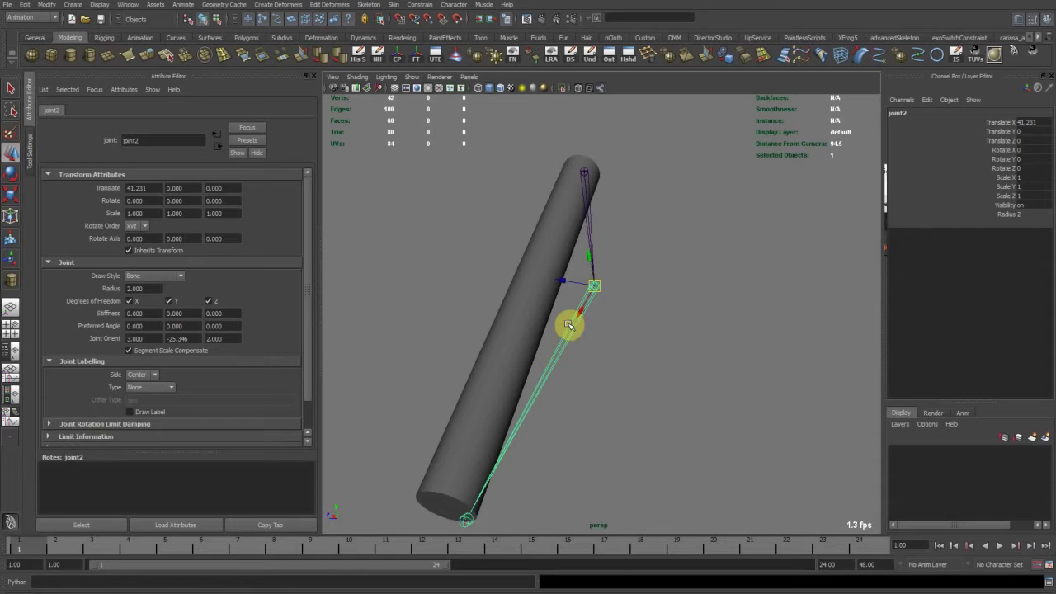
Reset the middle joint's Joint Orient X and Z to 0
click(157, 338)
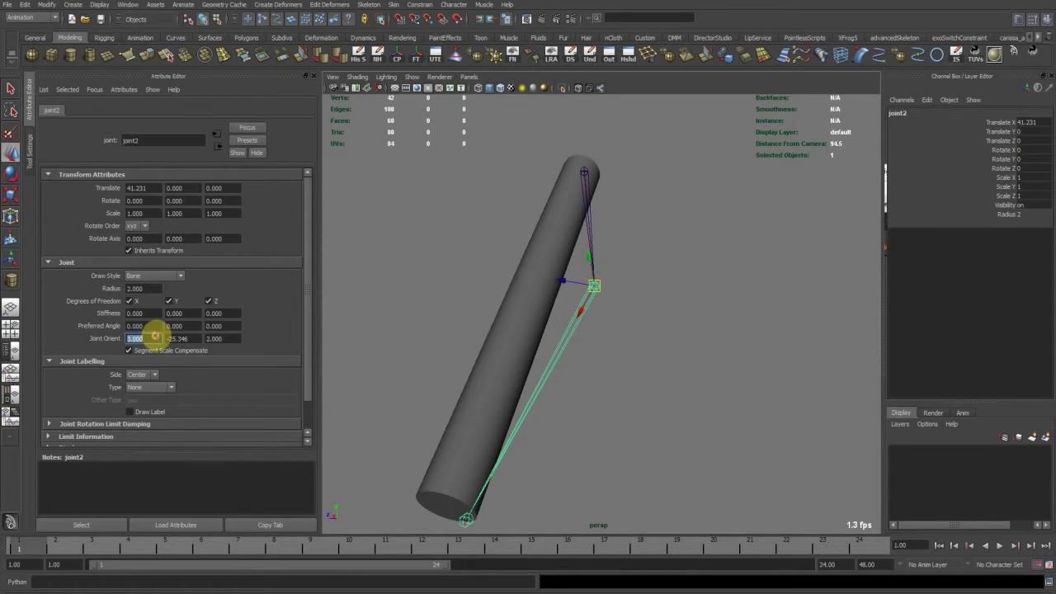
text(0)
key(Return)
double_click(229, 339)
text(0)
key(Return)
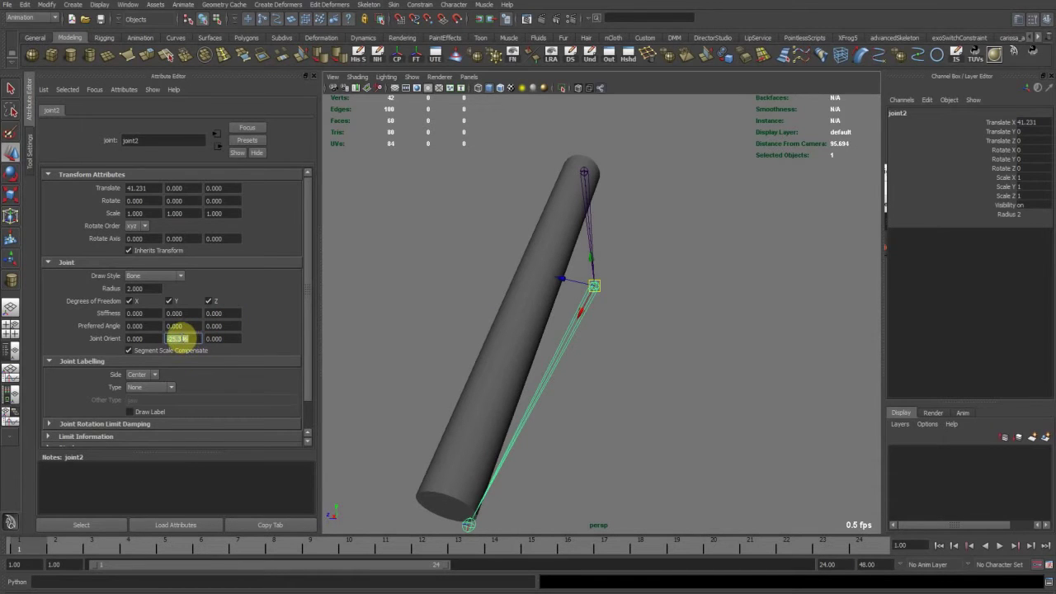
Rotate the root joint to about 3, -7.2, -40.5 and move it to about -38.3, -3.5, 0.27 so the upper bone lies inside the cylinder
mouse_move(365, 320)
alt+mouse_down()
mouse_move(490, 304)
mouse_move(518, 285)
mouse_move(556, 289)
mouse_move(523, 281)
alt+mouse_up()
alt+drag(519, 235, 504, 266)
alt+middle_drag(563, 154, 636, 223)
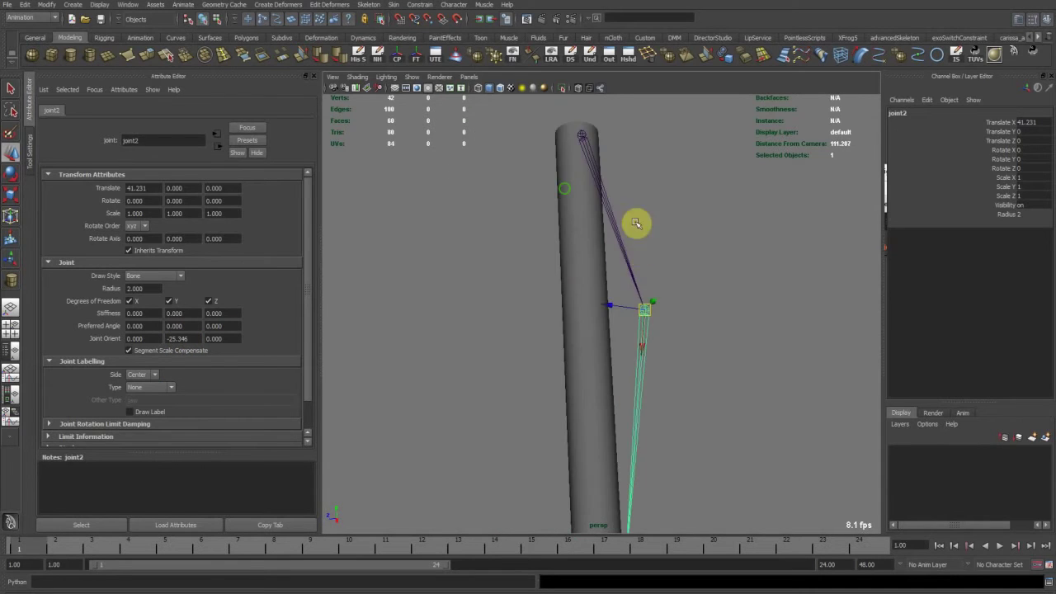
key(e)
drag(635, 194, 557, 178)
key(w)
drag(547, 136, 537, 138)
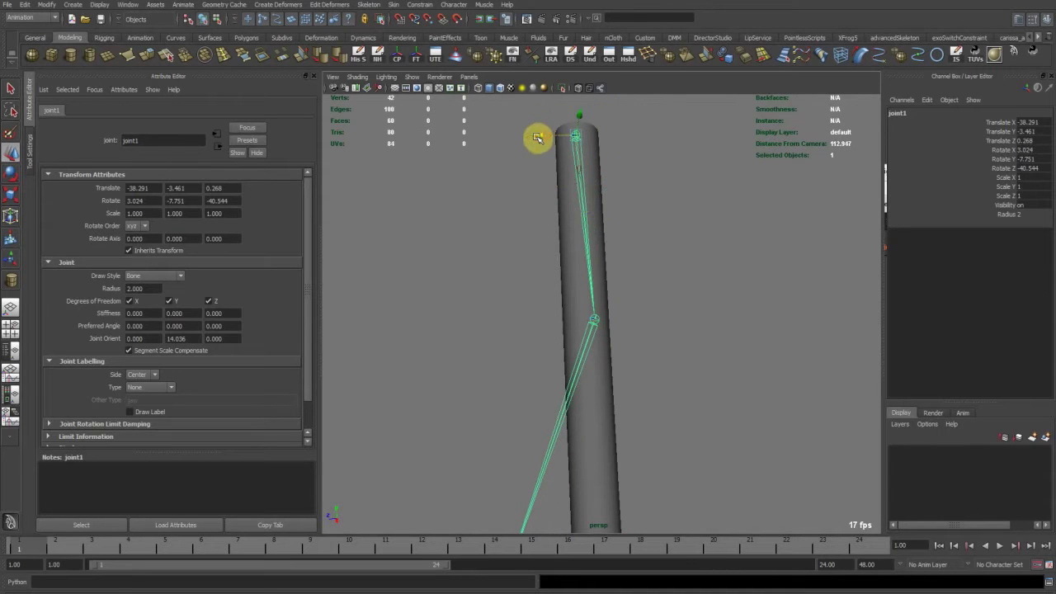
key(e)
drag(554, 176, 556, 178)
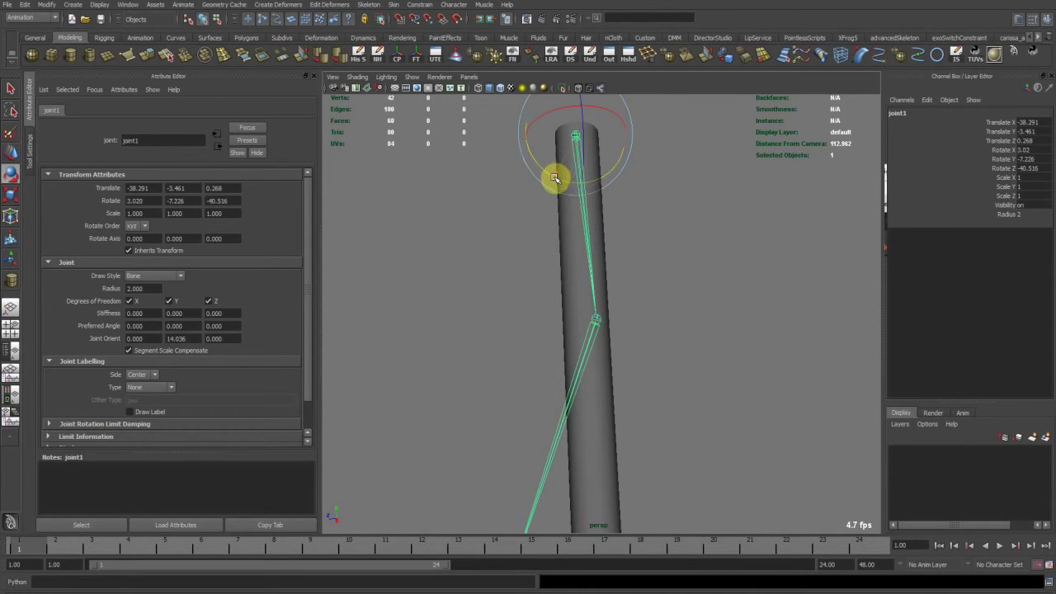
Rotate the middle joint about 17 degrees in Y so the lower bone runs along the inside of the cylinder
alt+middle_drag(628, 349, 611, 323)
alt+middle_drag(545, 358, 502, 264)
alt+right_drag(502, 264, 523, 289)
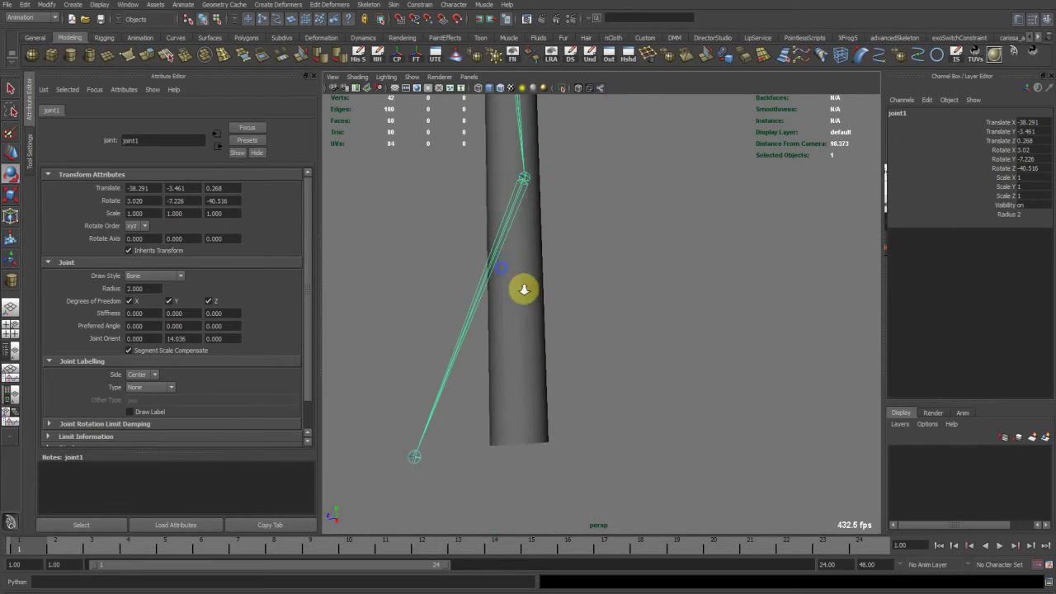
alt+middle_drag(526, 285, 554, 335)
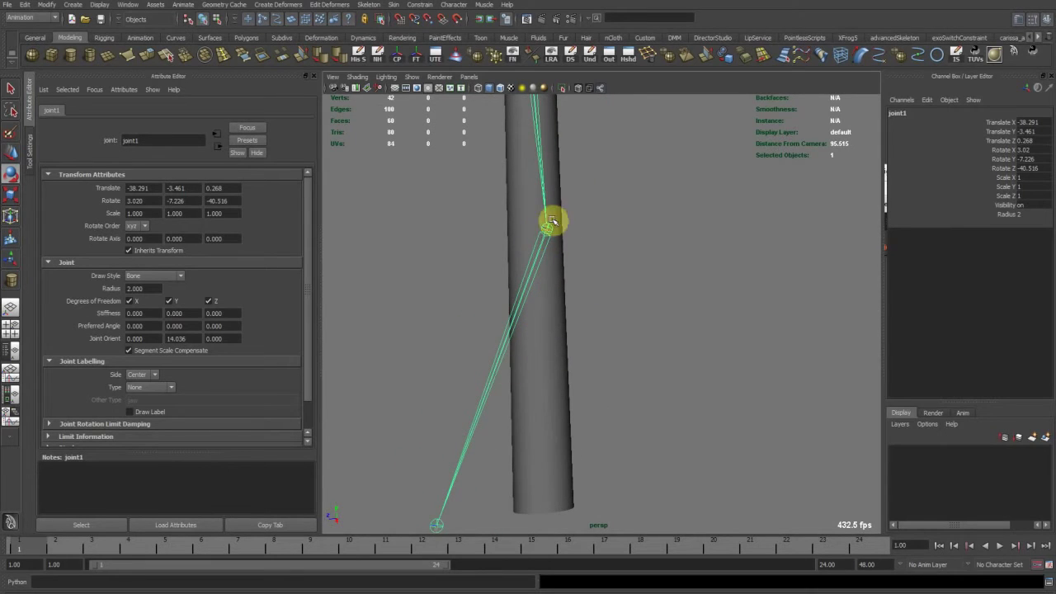
drag(499, 316, 545, 323)
alt+middle_drag(622, 313, 612, 296)
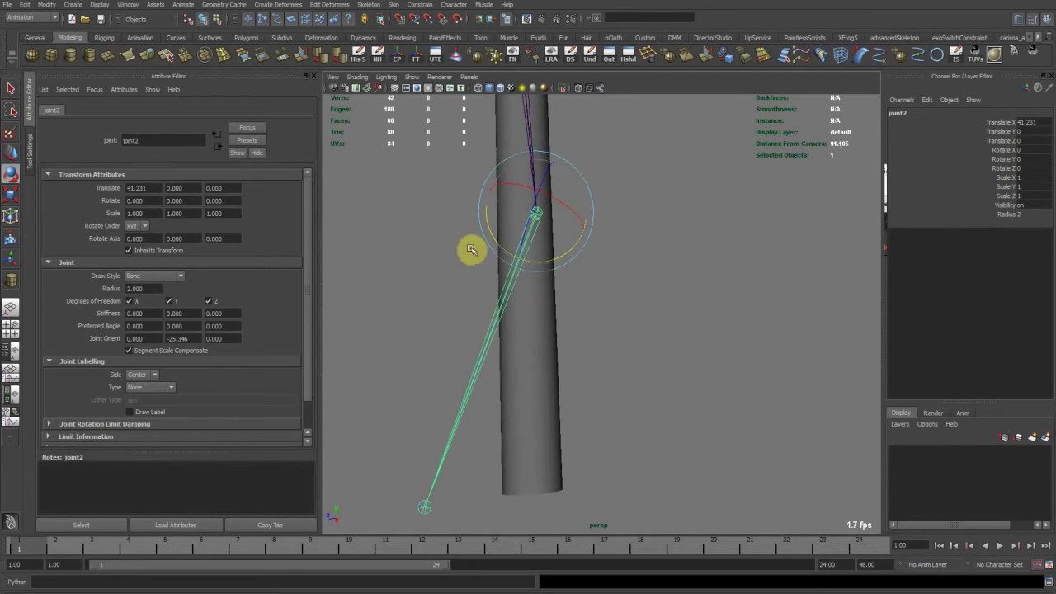
mouse_move(370, 251)
middle_down()
mouse_move(366, 242)
mouse_move(369, 265)
middle_up()
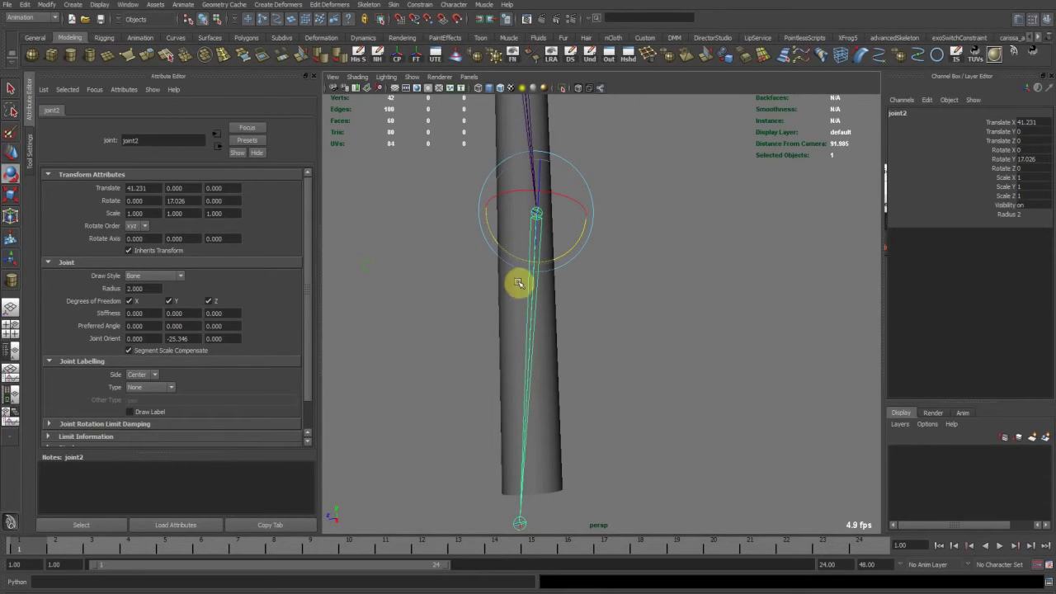
Freeze all transforms of the middle joint so its rotation goes into the joint orientation
right_click(992, 161)
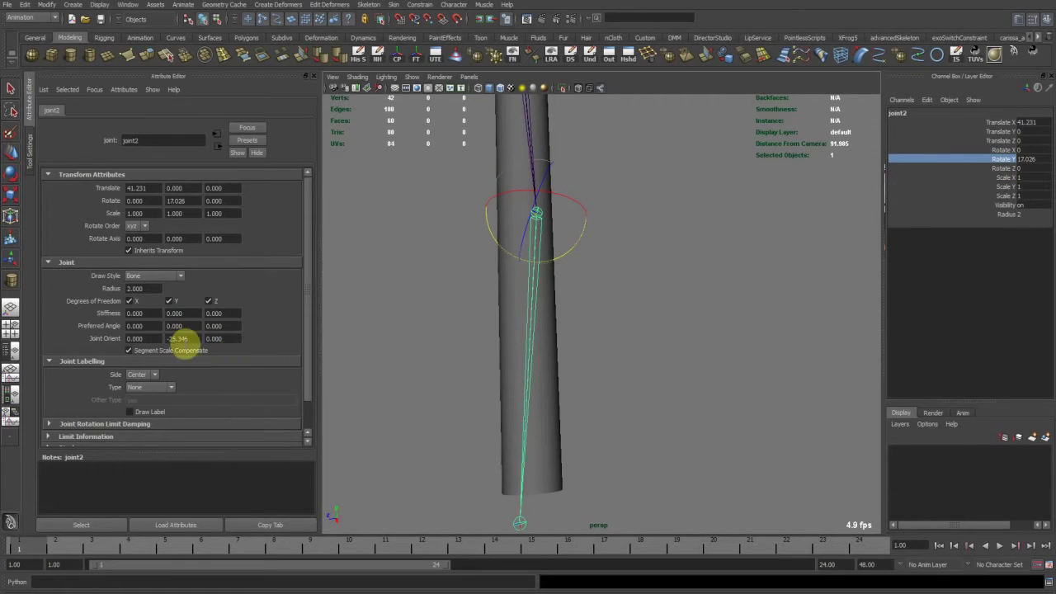
right_click(1008, 153)
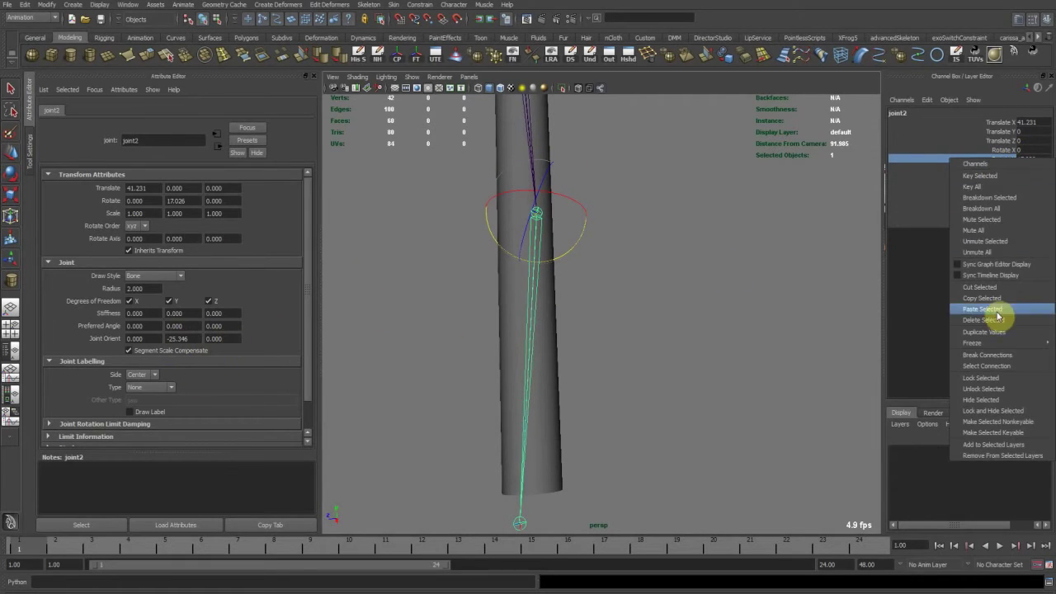
mouse_move(991, 349)
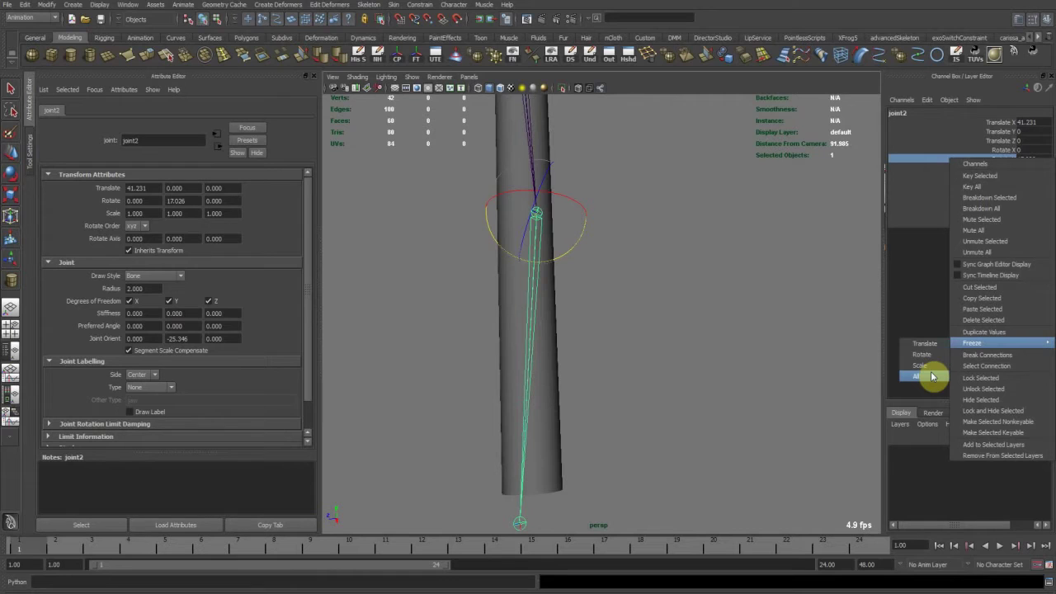
click(933, 376)
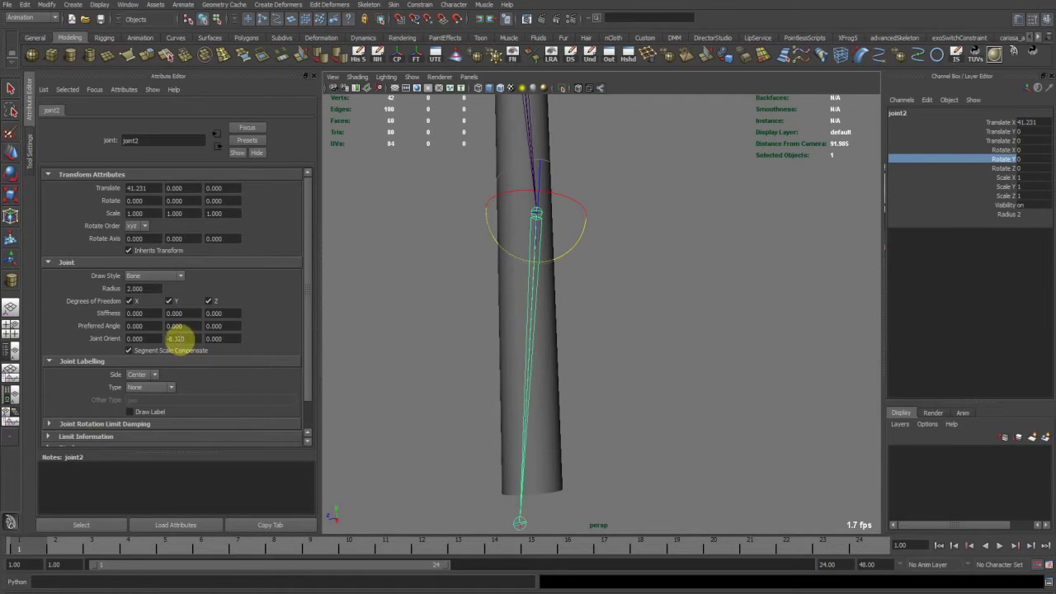
Try adjusting the middle joint's Joint Orient Y interactively and undo the change
alt+drag(504, 288, 547, 282)
key(w)
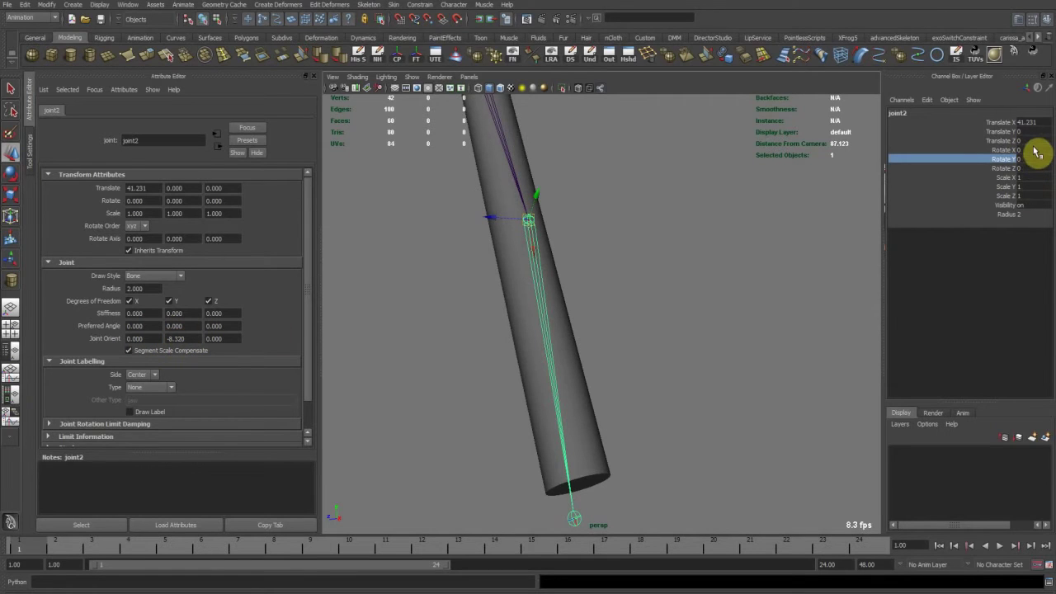
ctrl+drag(186, 336, 149, 364)
key(ctrl+z)
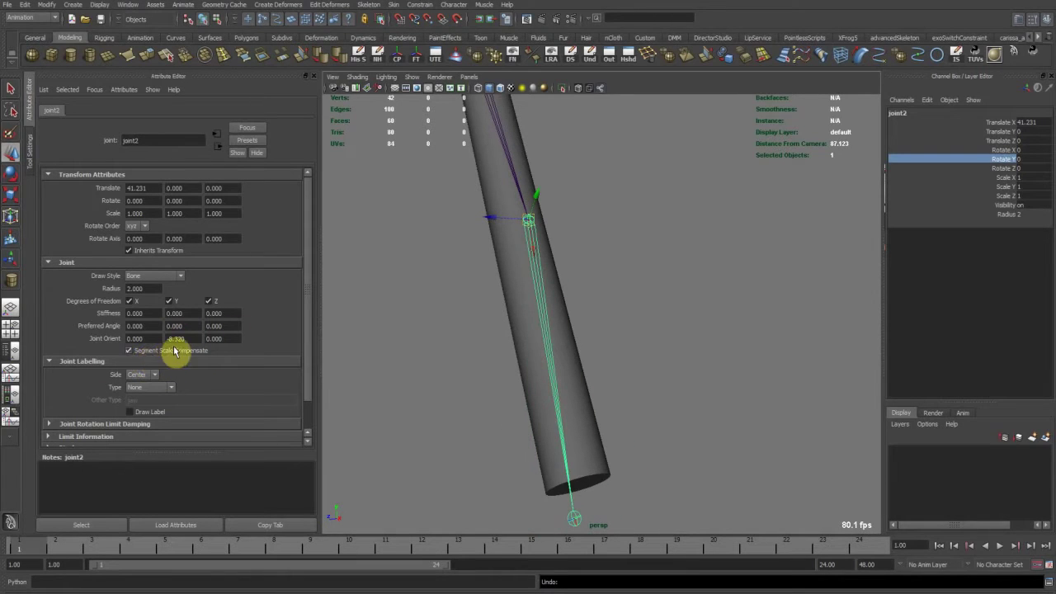
Move the end joint to about 46.1, -0.1, 1.48 so it sits inside the cylinder's open end
scroll(500, 306, down, 3)
alt+drag(500, 306, 591, 292)
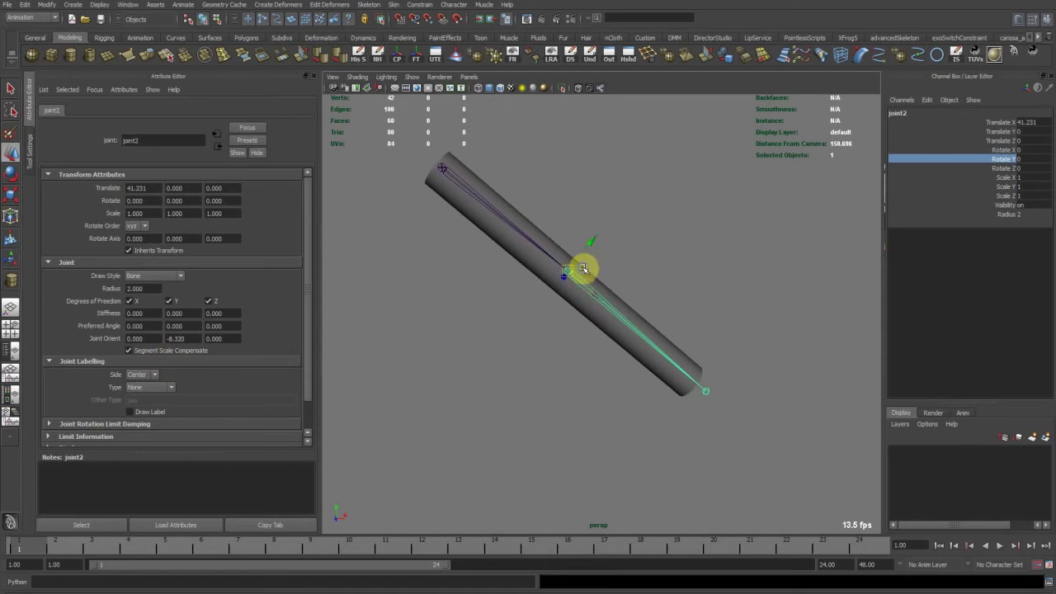
alt+right_drag(582, 268, 711, 328)
alt+drag(711, 327, 693, 318)
alt+middle_drag(692, 396, 622, 372)
click(641, 390)
alt+drag(683, 391, 602, 393)
click(553, 377)
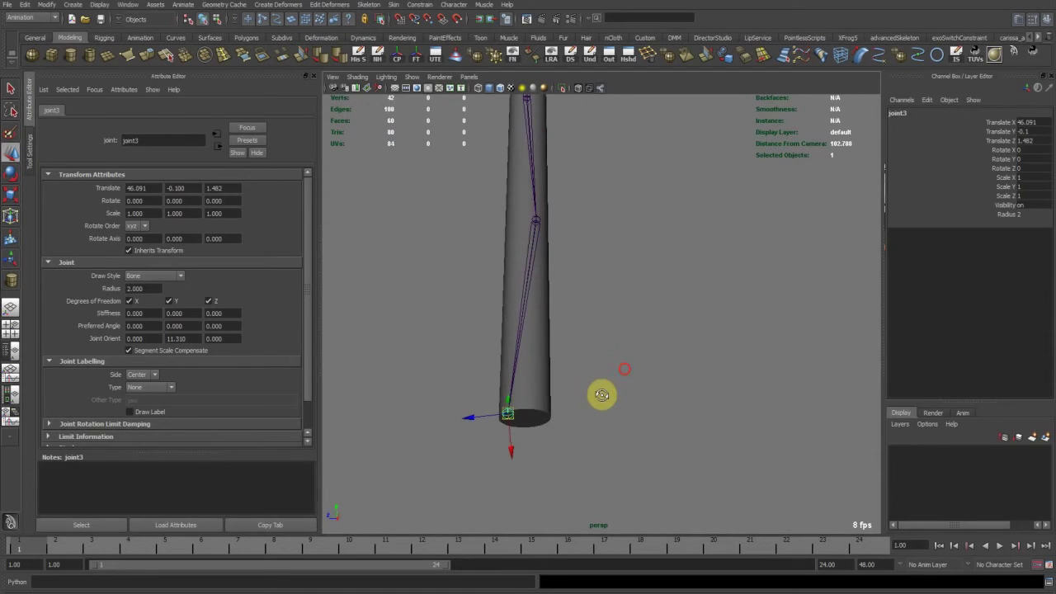
Open the Move tool's settings and examine the Automatically Orient Joints option against the end and middle joints in the cylinder
click(29, 149)
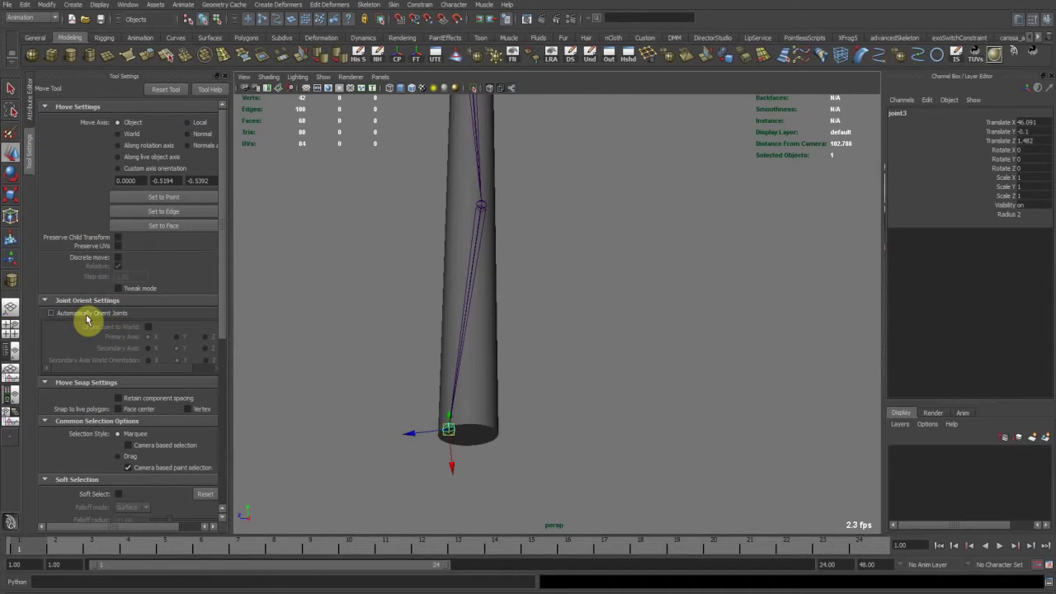
alt+drag(488, 309, 513, 306)
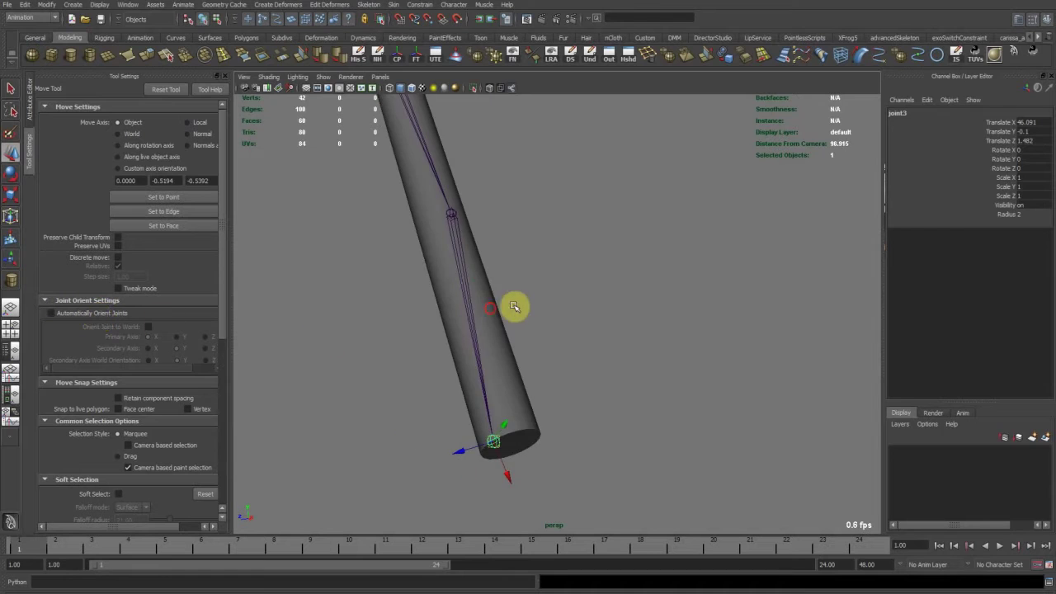
click(454, 276)
alt+drag(437, 271, 520, 276)
click(455, 461)
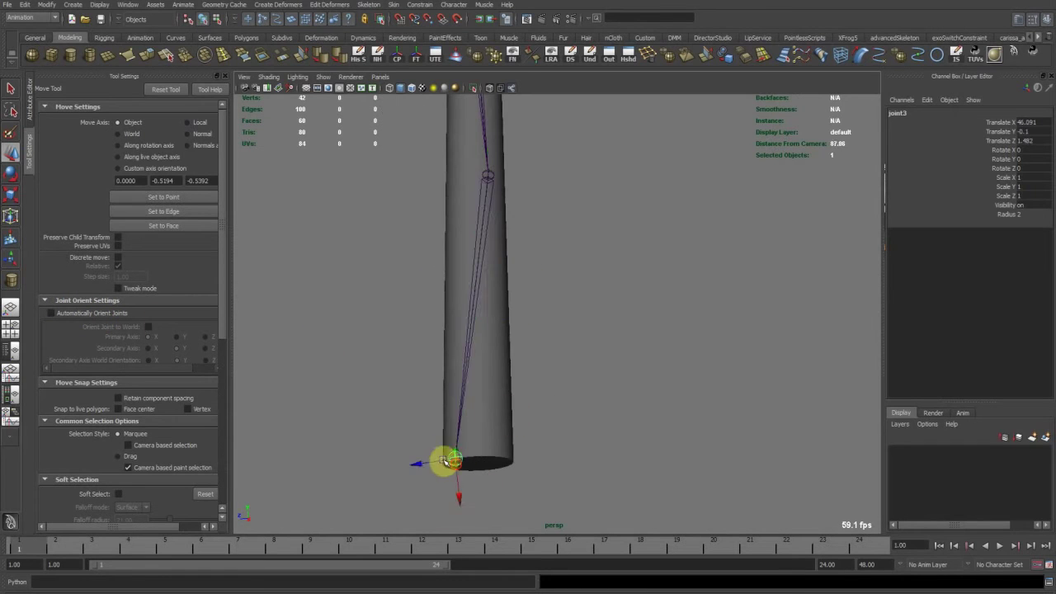
click(493, 179)
alt+drag(502, 189, 513, 215)
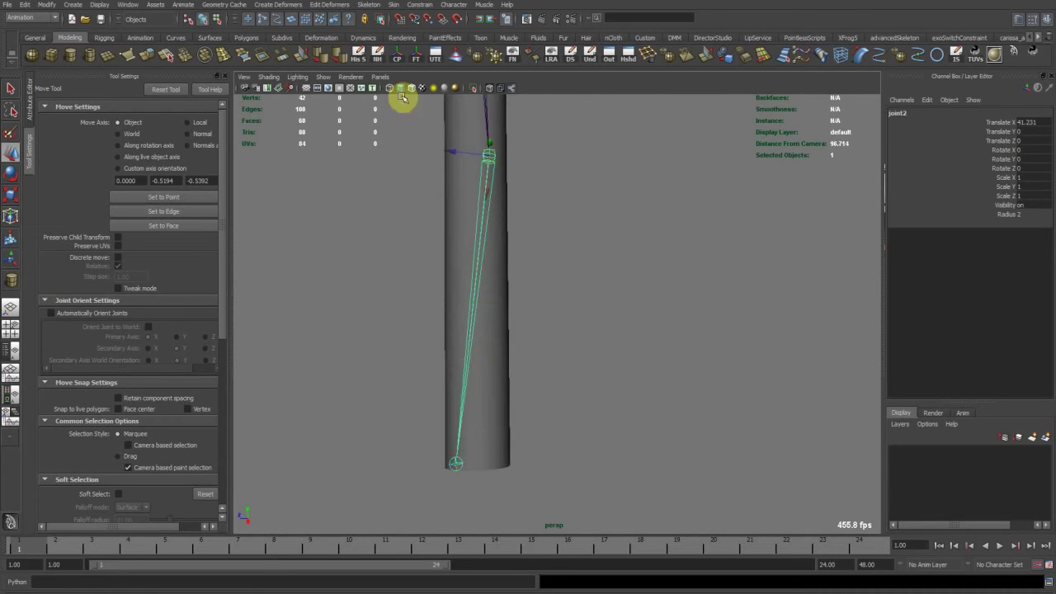
Display the local rotation axis of the middle joint and examine its direction relative to the lower bone
alt+right_drag(639, 339, 363, 245)
alt+right_drag(653, 341, 446, 256)
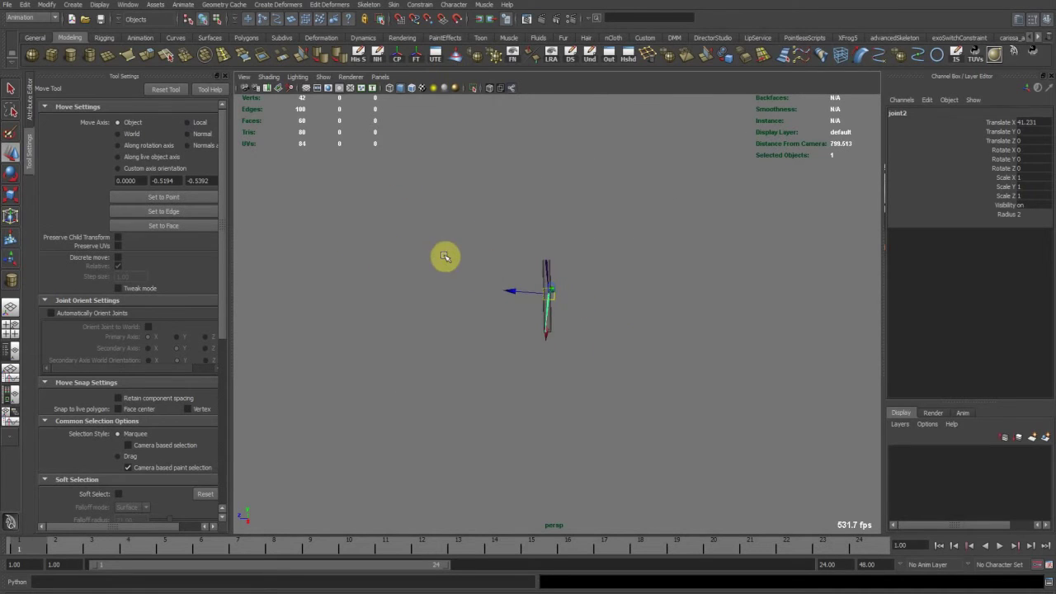
alt+right_drag(551, 287, 566, 306)
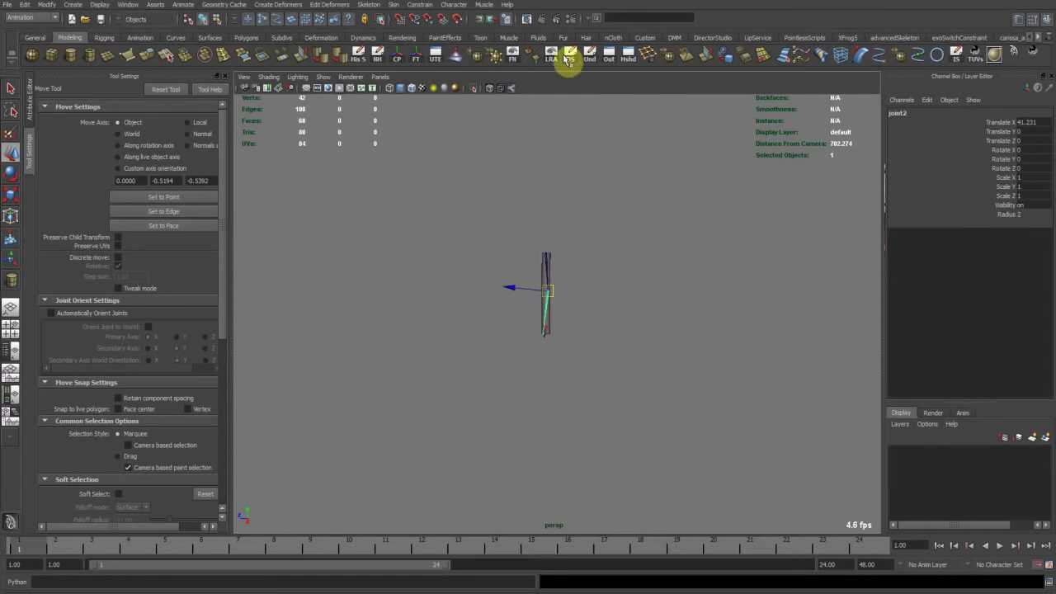
click(558, 56)
alt+right_drag(566, 259, 850, 328)
alt+right_drag(627, 271, 316, 234)
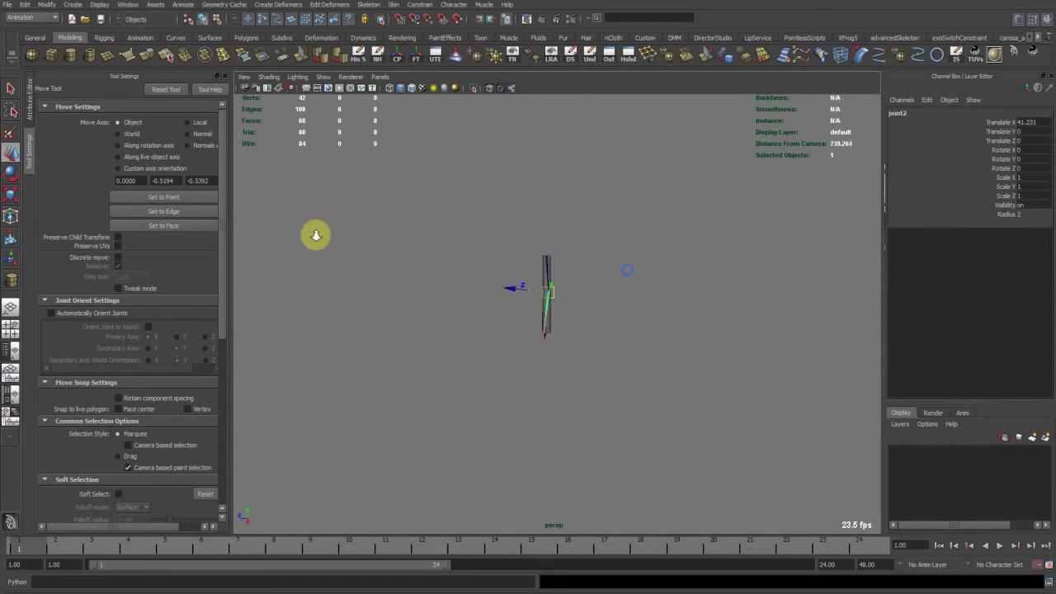
alt+right_drag(601, 301, 498, 281)
click(666, 303)
alt+drag(665, 302, 660, 298)
alt+right_drag(355, 227, 610, 286)
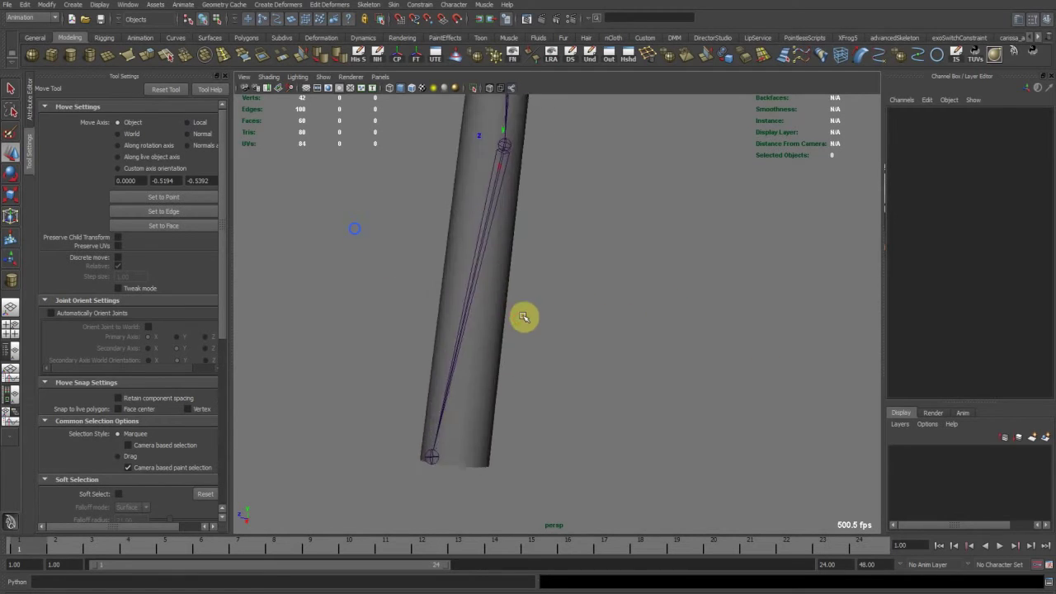
Try moving the end joint far outside the cylinder to about 20.6, 30.2, -13.9 and compare the middle joint's axis
alt+drag(524, 313, 552, 277)
click(478, 292)
click(459, 434)
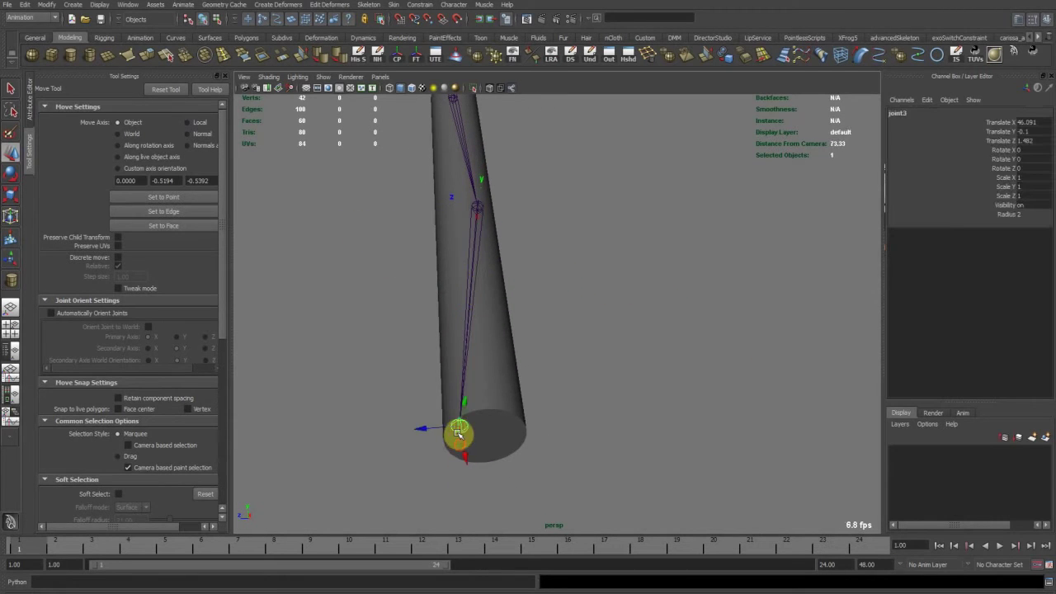
drag(462, 427, 252, 212)
alt+drag(508, 208, 469, 245)
drag(318, 344, 599, 358)
alt+drag(599, 358, 572, 320)
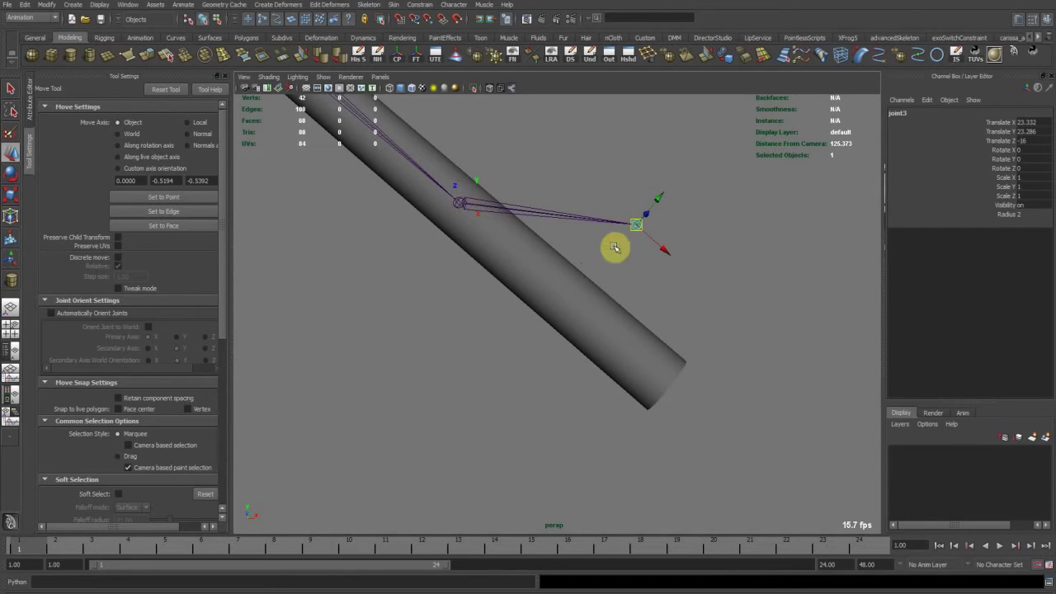
middle_drag(615, 248, 632, 197)
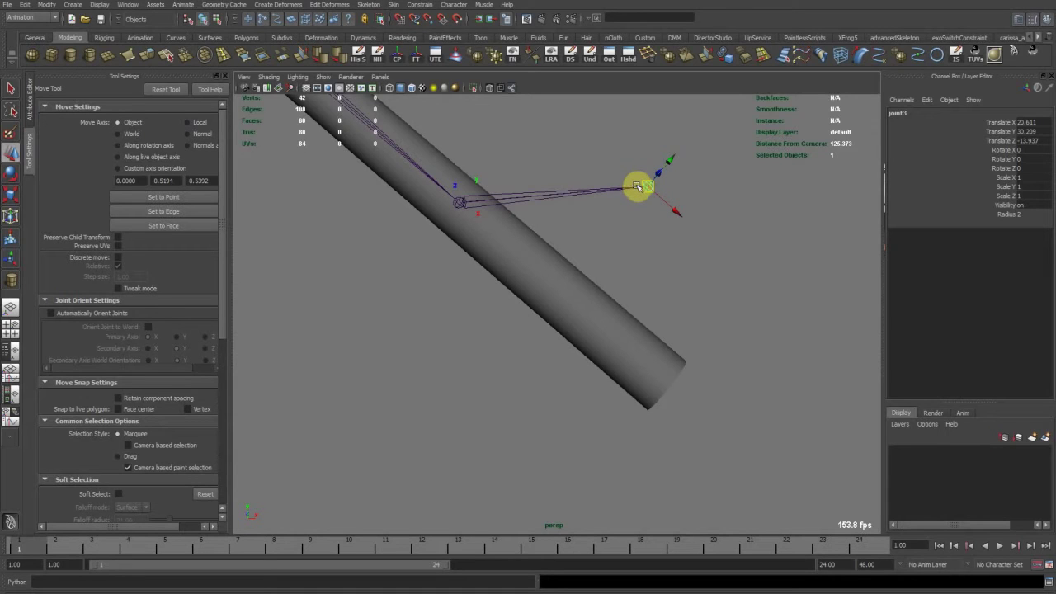
alt+drag(537, 222, 452, 254)
alt+drag(467, 206, 490, 225)
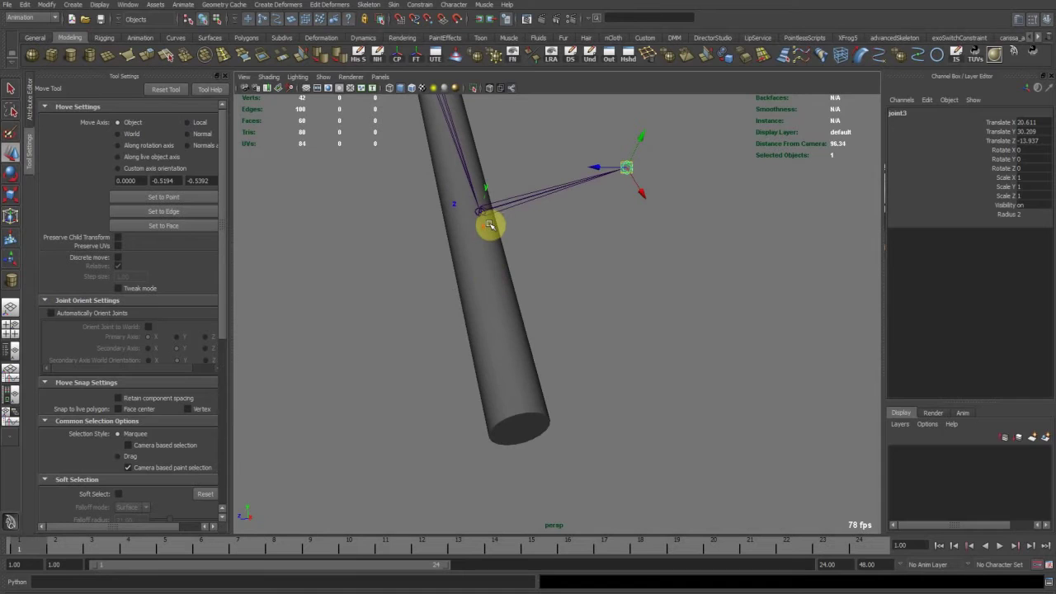
Undo all of the end joint's moves, including the one that placed it inside the cylinder's end
key(ctrl+z)
key(ctrl+z)
key(ctrl+z)
key(ctrl+z)
key(ctrl+z)
key(ctrl+z)
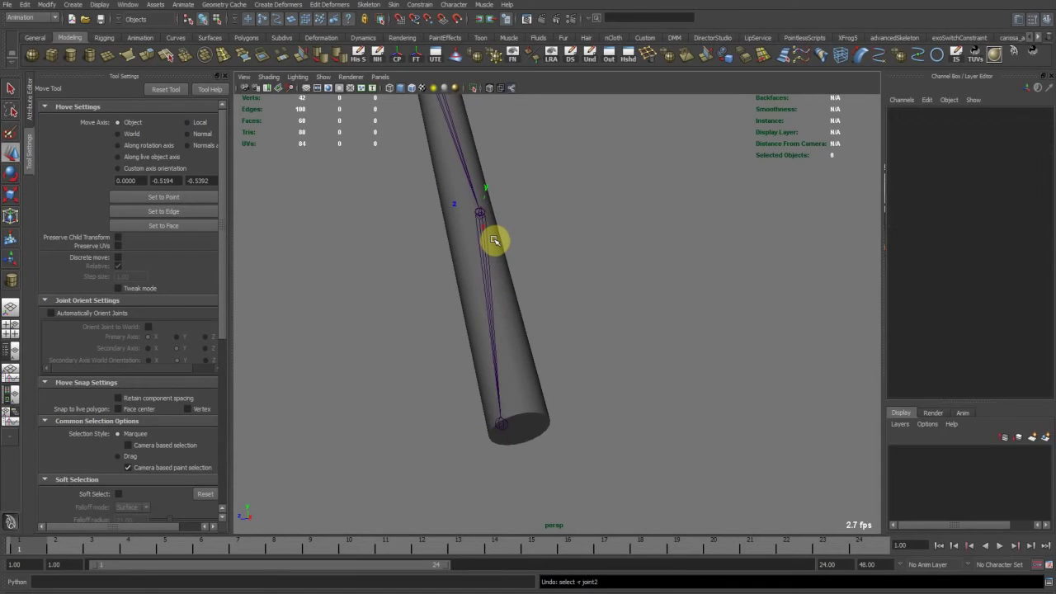
key(ctrl+z)
key(ctrl+z)
key(ctrl+z)
key(ctrl+z)
key(ctrl+z)
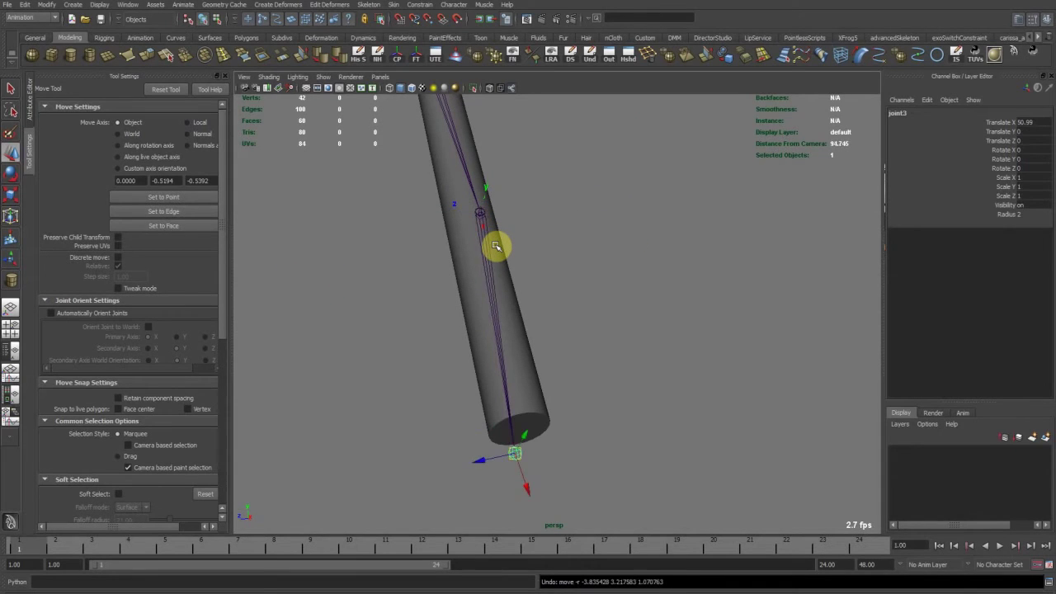
Enable Automatically Orient Joints for the Move tool and select the end joint
click(514, 455)
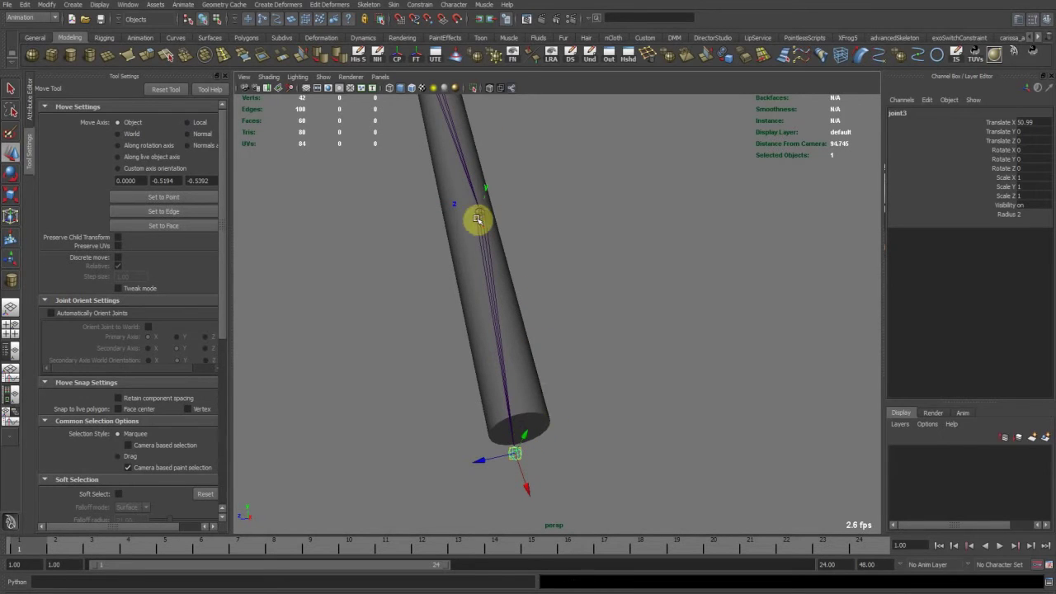
key(ctrl+z)
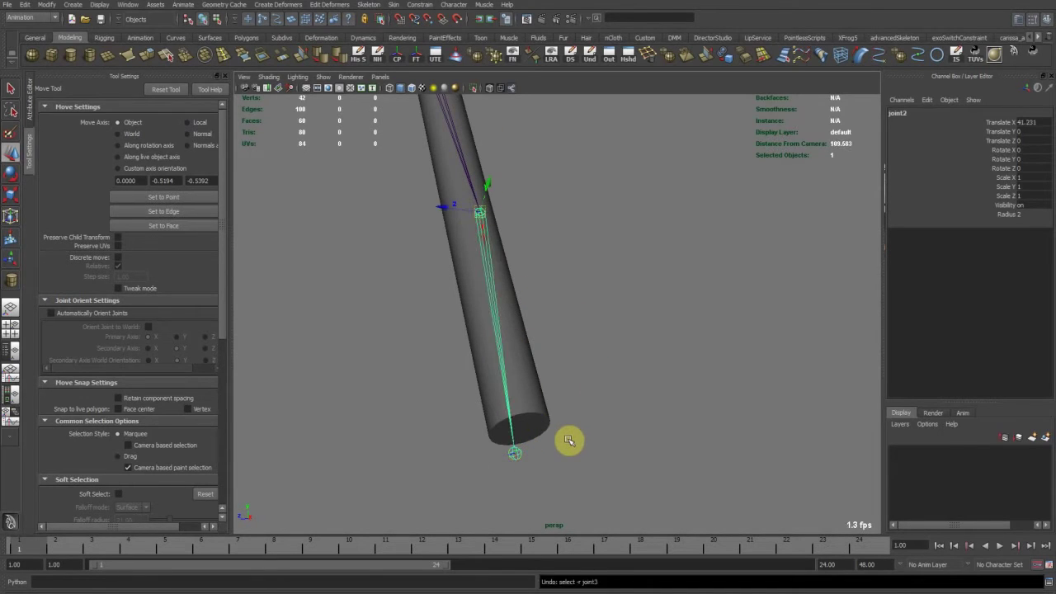
click(507, 455)
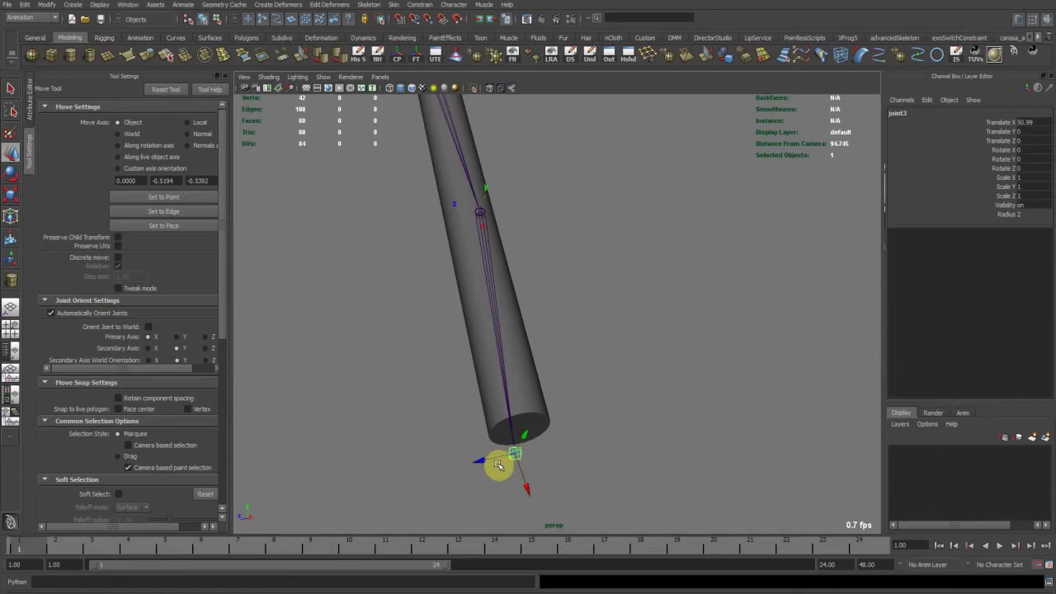
Move the end joint slightly inside the cylinder's outline with automatic orientation, to about 50.98 in Translate X
alt+drag(564, 422, 528, 346)
alt+right_drag(528, 347, 605, 335)
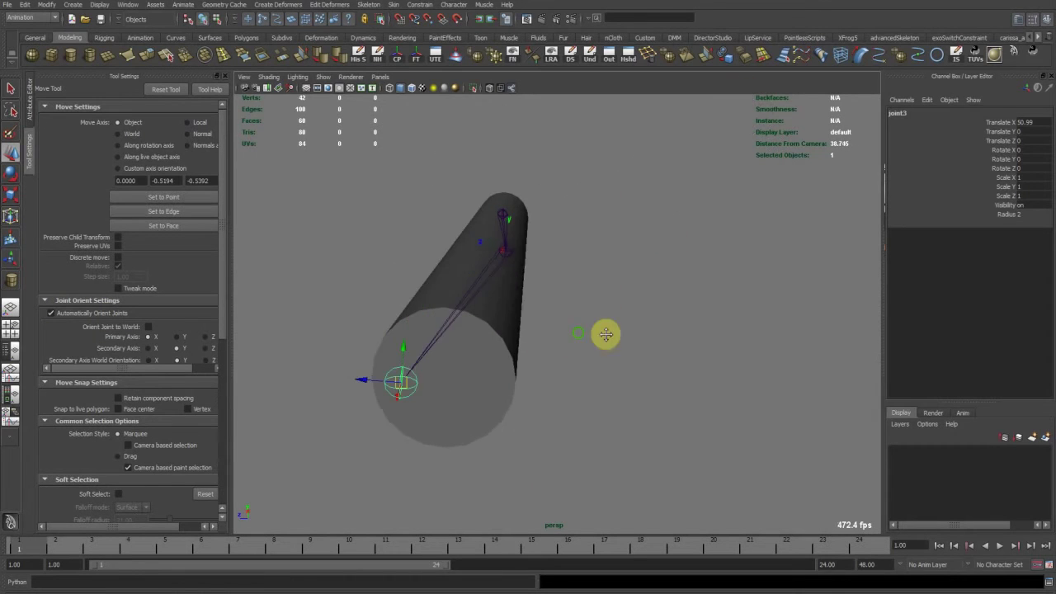
alt+drag(606, 335, 612, 332)
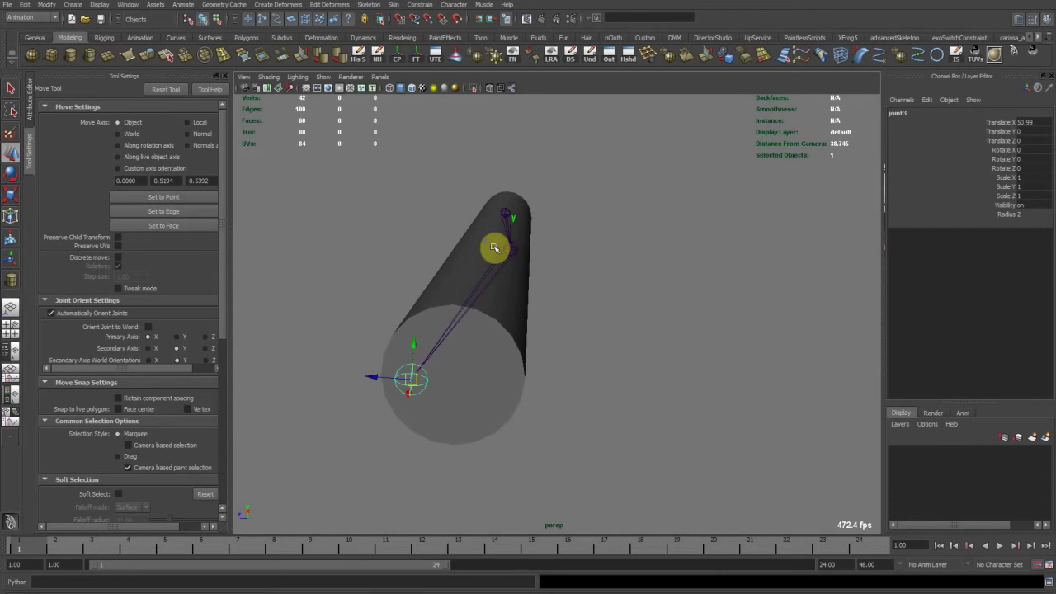
alt+middle_drag(493, 268, 527, 270)
alt+right_drag(527, 270, 554, 263)
alt+middle_drag(548, 259, 550, 274)
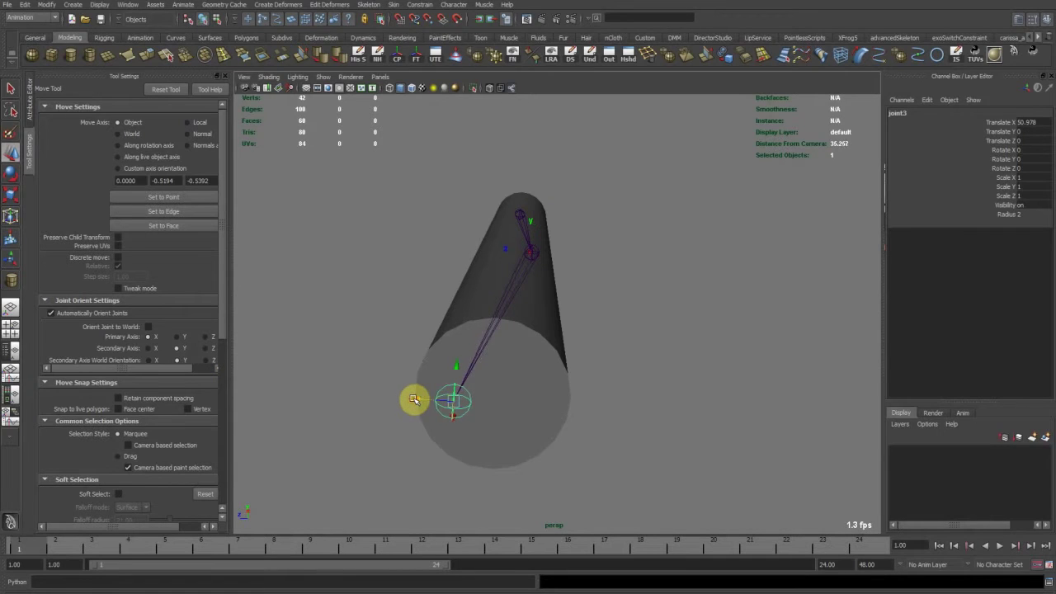
Open the middle joint's attributes and set its Joint Orient X to 0
drag(498, 299, 532, 297)
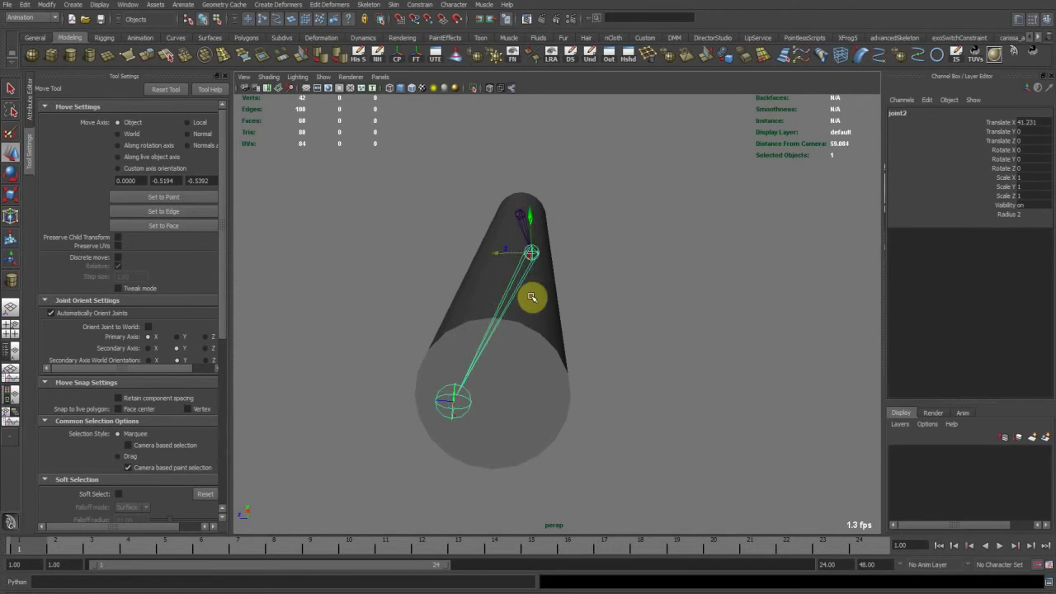
key(ctrl+a)
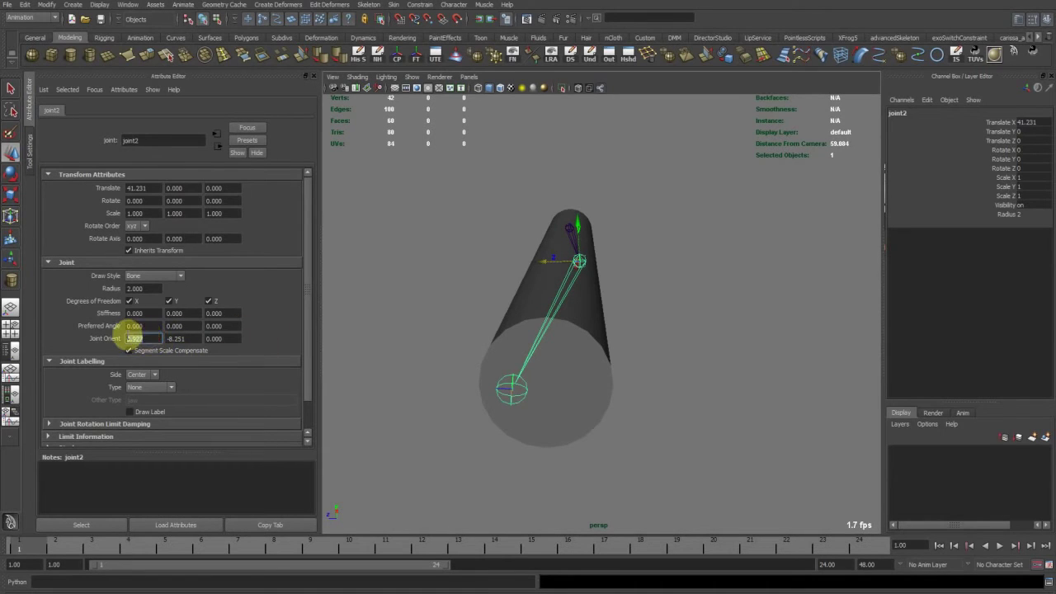
drag(127, 335, 159, 339)
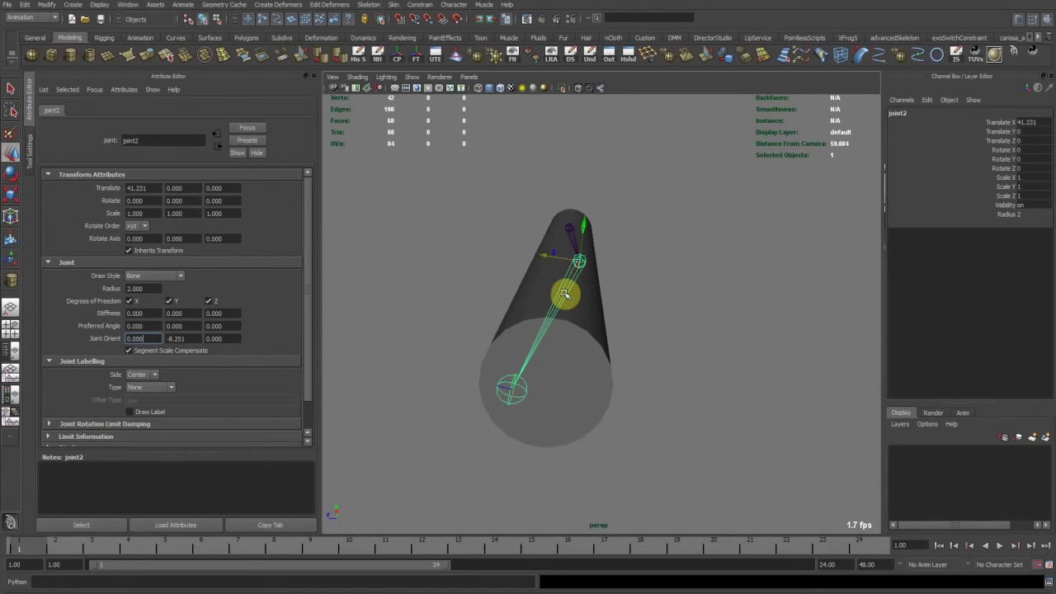
Try out a negative Joint Orient X on the middle joint and set it back to 0
ctrl+drag(143, 339, 114, 291)
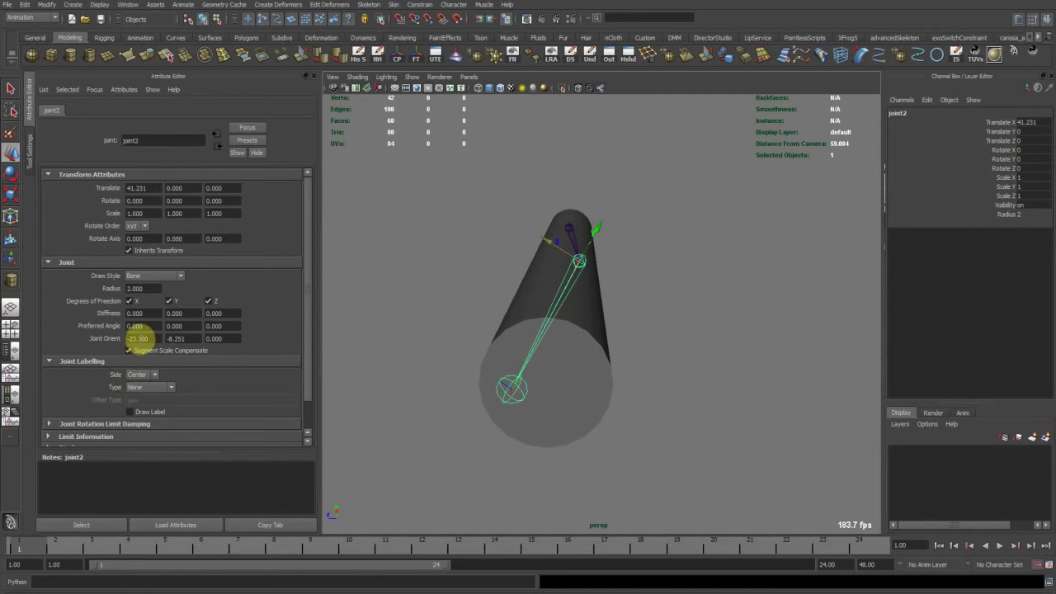
text(0)
key(Return)
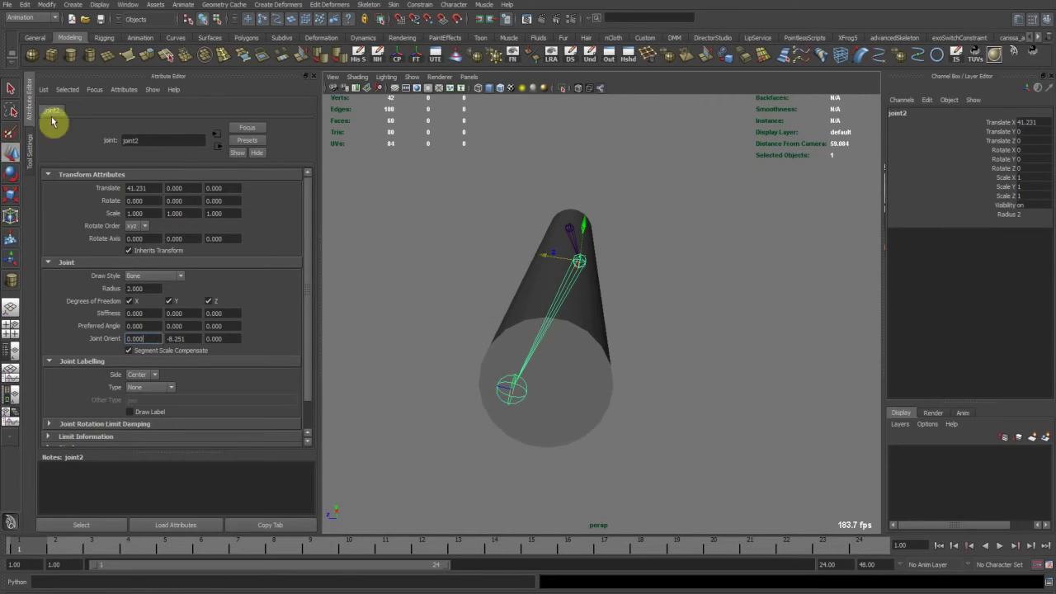
Turn off Automatically Orient Joints and scale the middle joint to about 0.911 in X to bring the end joint to the cylinder's end
double_click(16, 153)
click(98, 314)
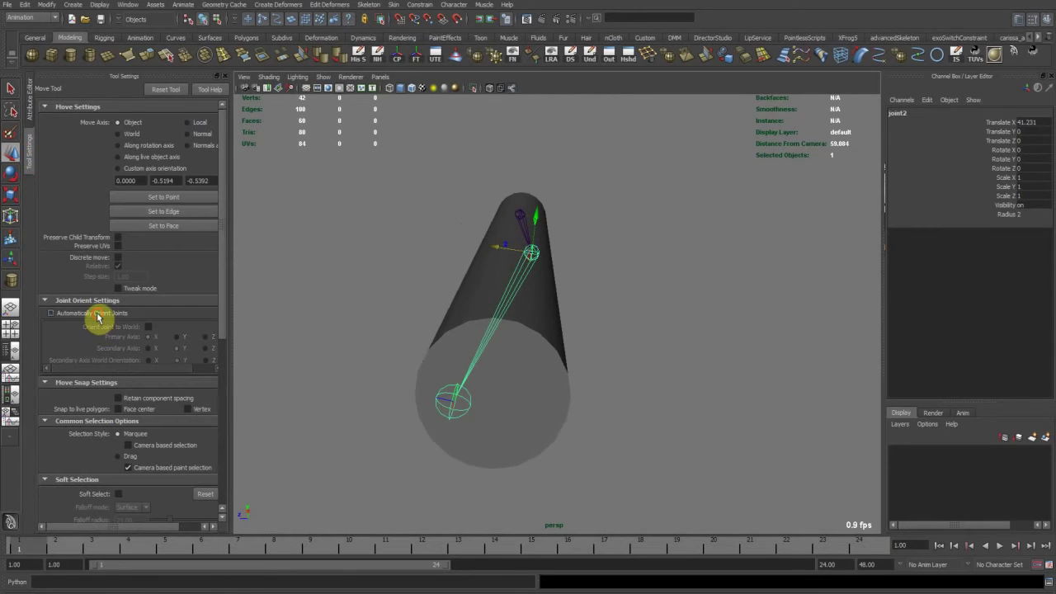
alt+right_drag(577, 295, 498, 249)
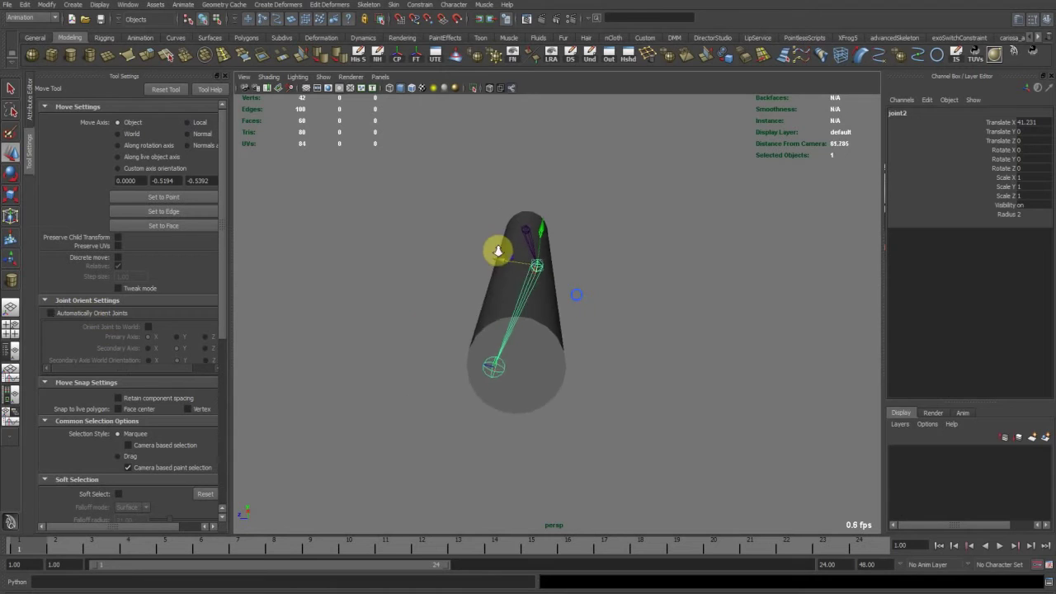
alt+drag(497, 249, 698, 459)
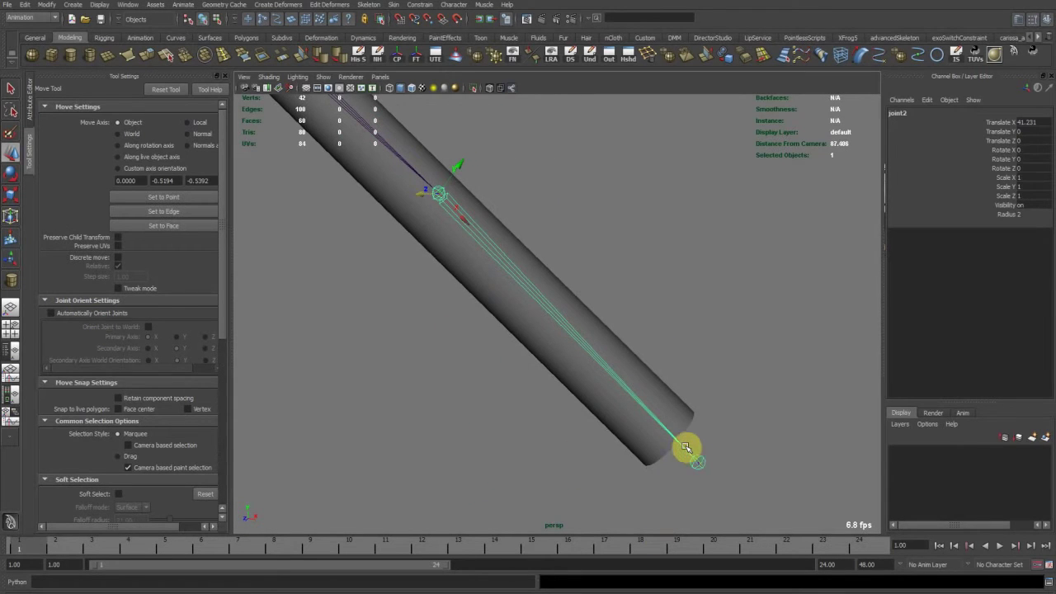
key(r)
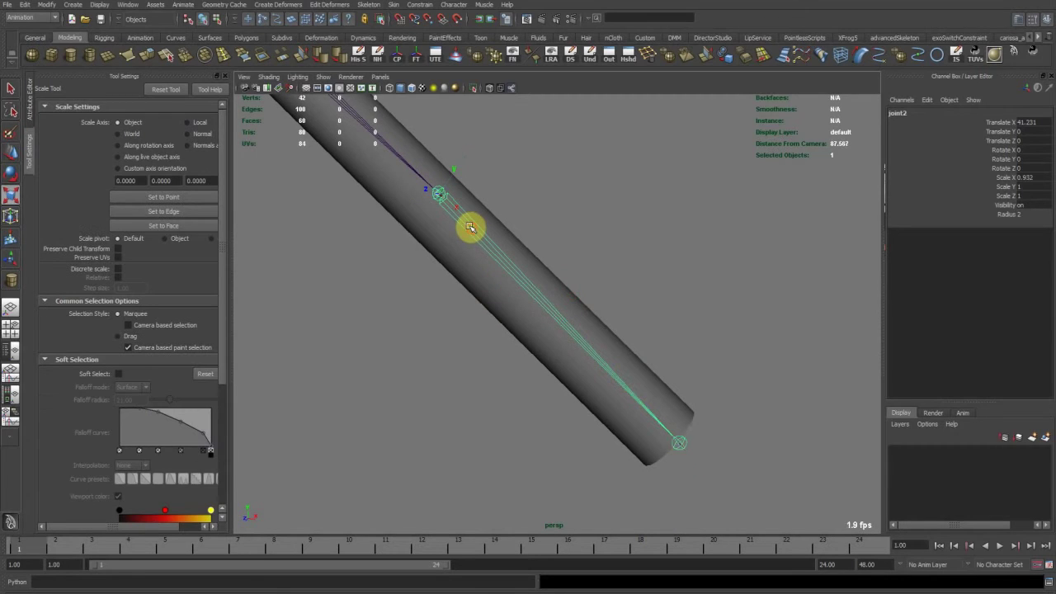
alt+drag(469, 228, 377, 237)
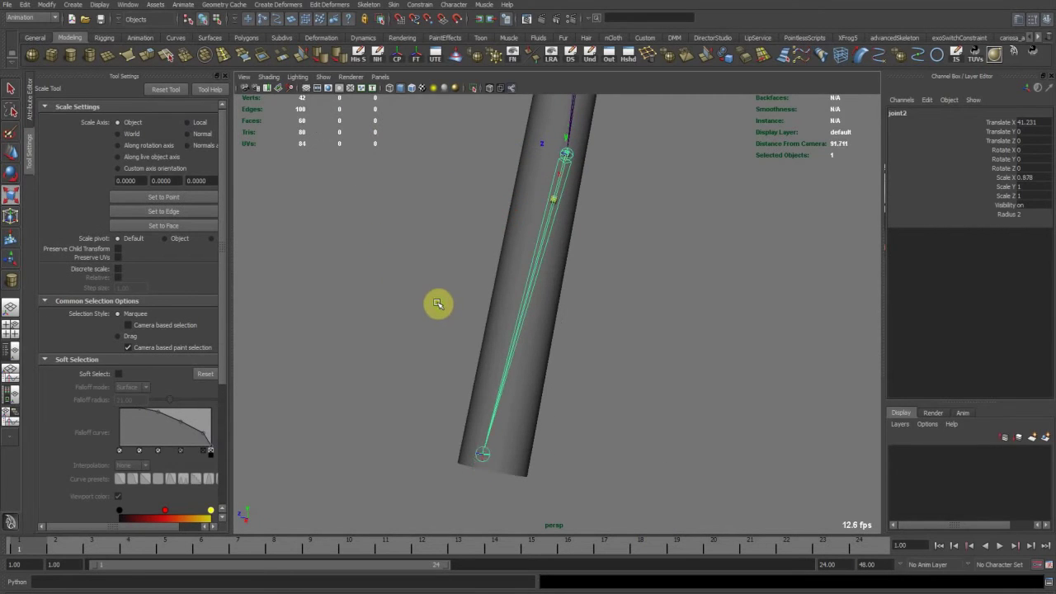
middle_drag(438, 304, 425, 298)
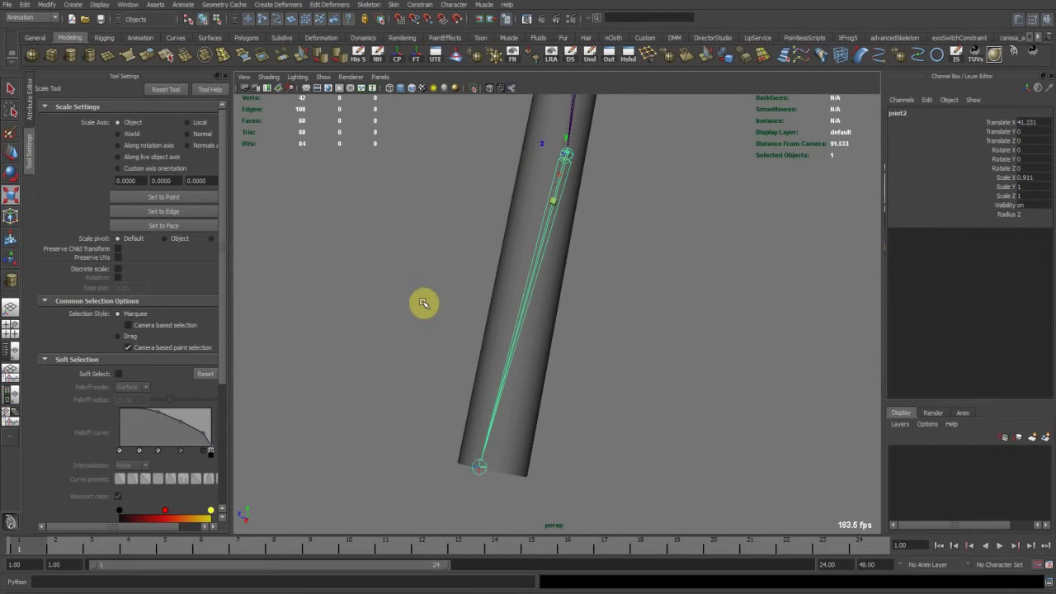
Freeze all of the middle joint's transforms
click(993, 188)
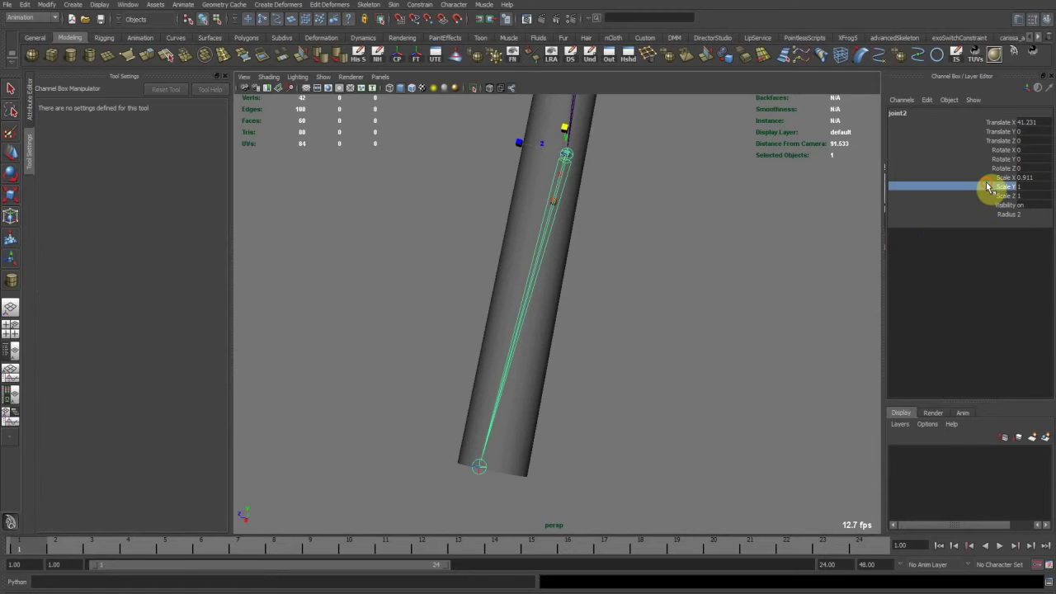
click(994, 180)
right_click(994, 181)
mouse_move(978, 368)
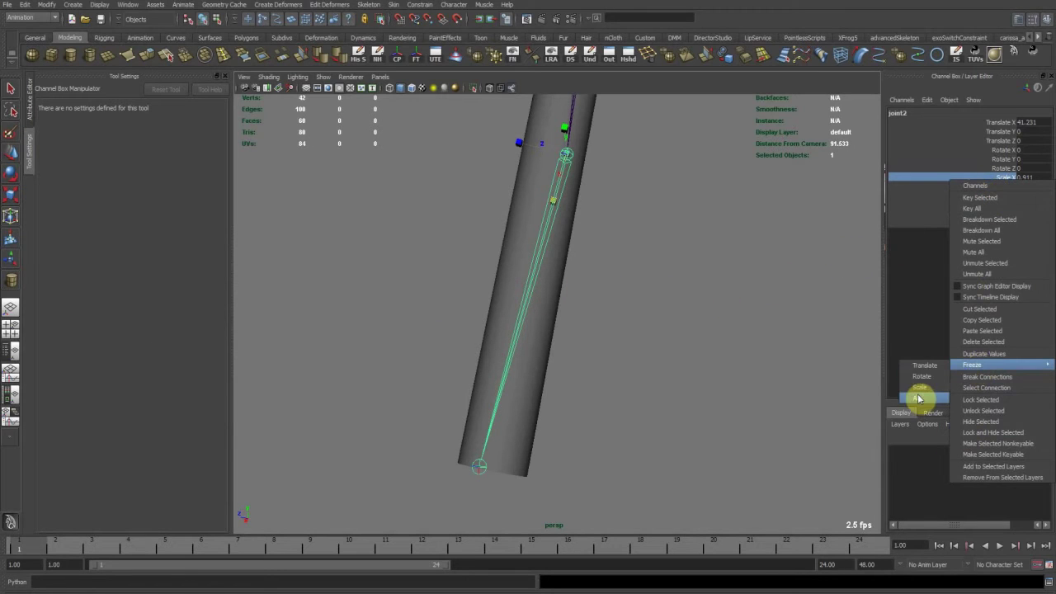
click(919, 398)
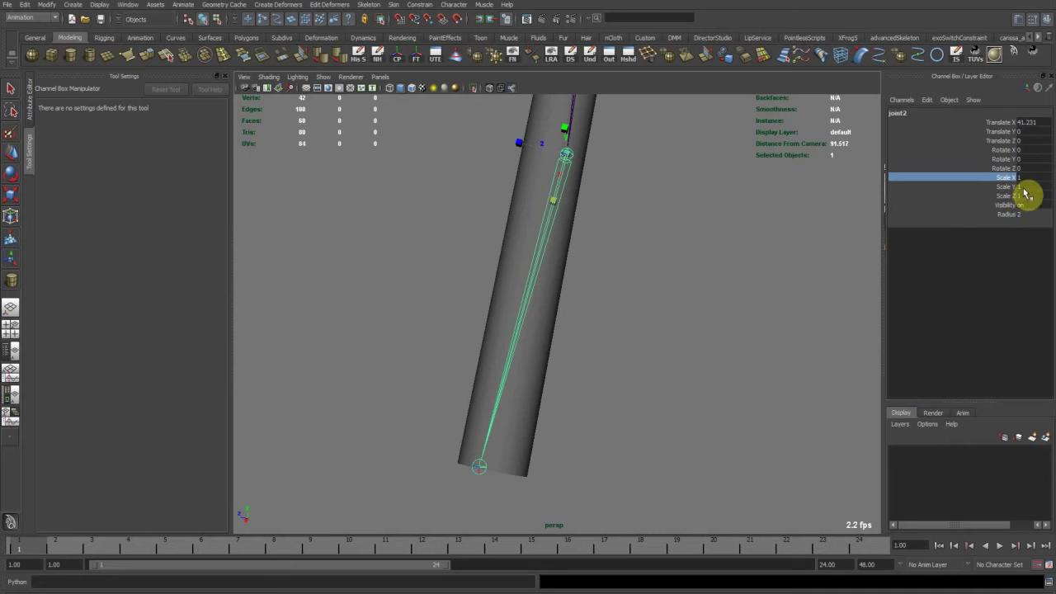
Examine from several angles how the lower bone and end joint sit inside the cylinder
mouse_move(665, 286)
alt+mouse_down()
mouse_move(700, 290)
mouse_move(651, 294)
alt+mouse_up()
key(w)
alt+middle_drag(528, 248, 585, 365)
alt+drag(585, 366, 549, 359)
alt+middle_drag(596, 439, 498, 293)
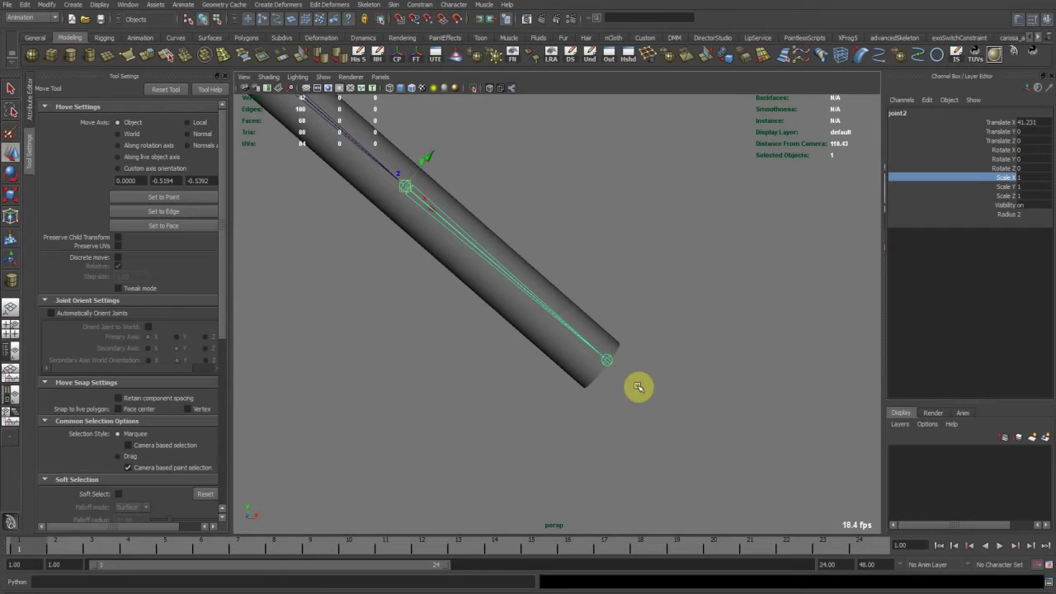
alt+drag(637, 388, 609, 401)
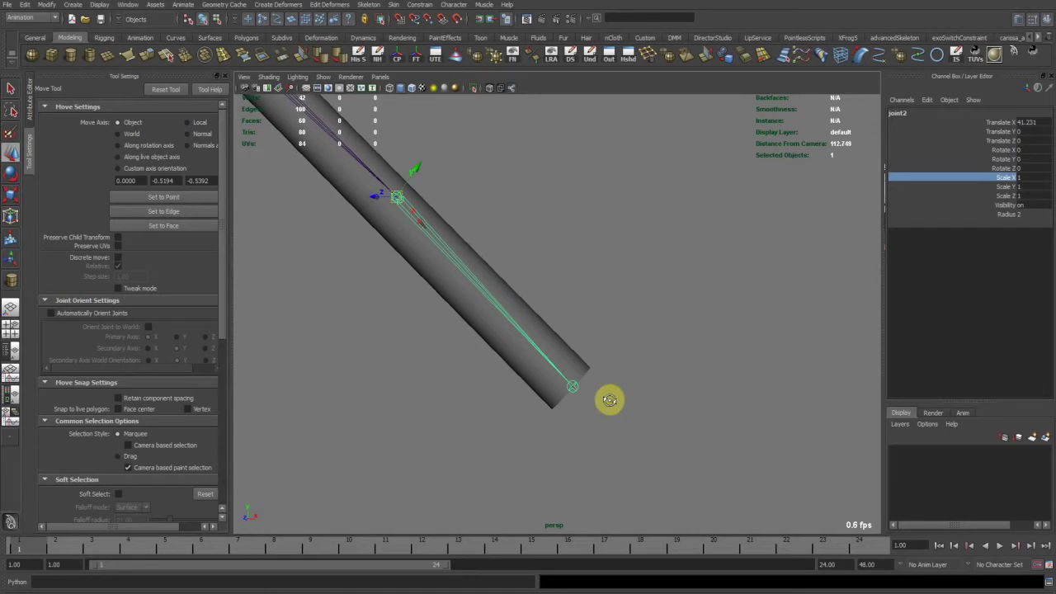
alt+middle_drag(594, 394, 611, 391)
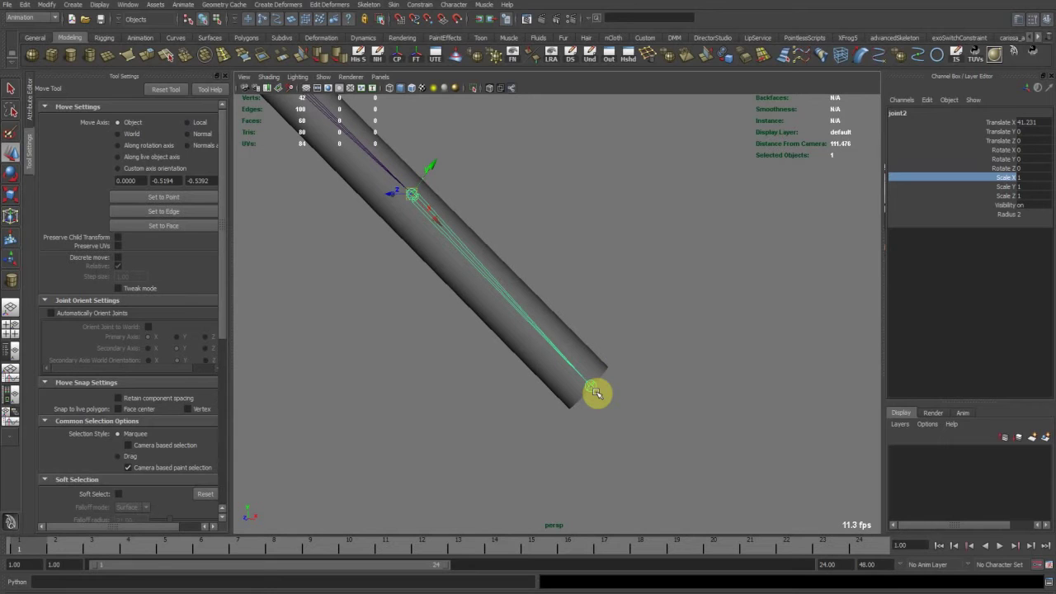
alt+drag(558, 312, 531, 338)
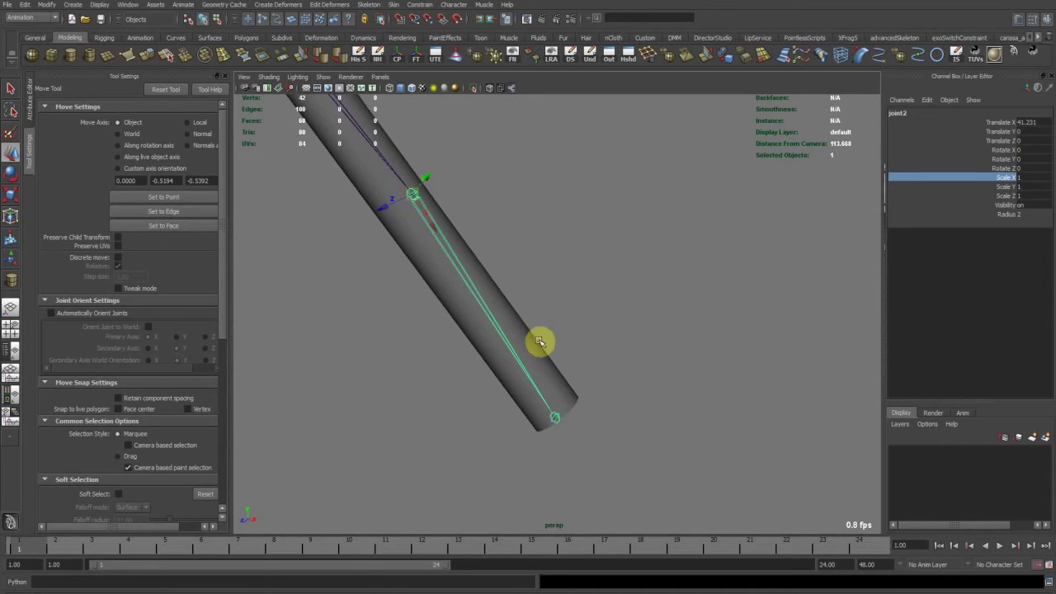
alt+middle_drag(455, 267, 533, 422)
Select the root joint and freeze all of its transforms
click(343, 182)
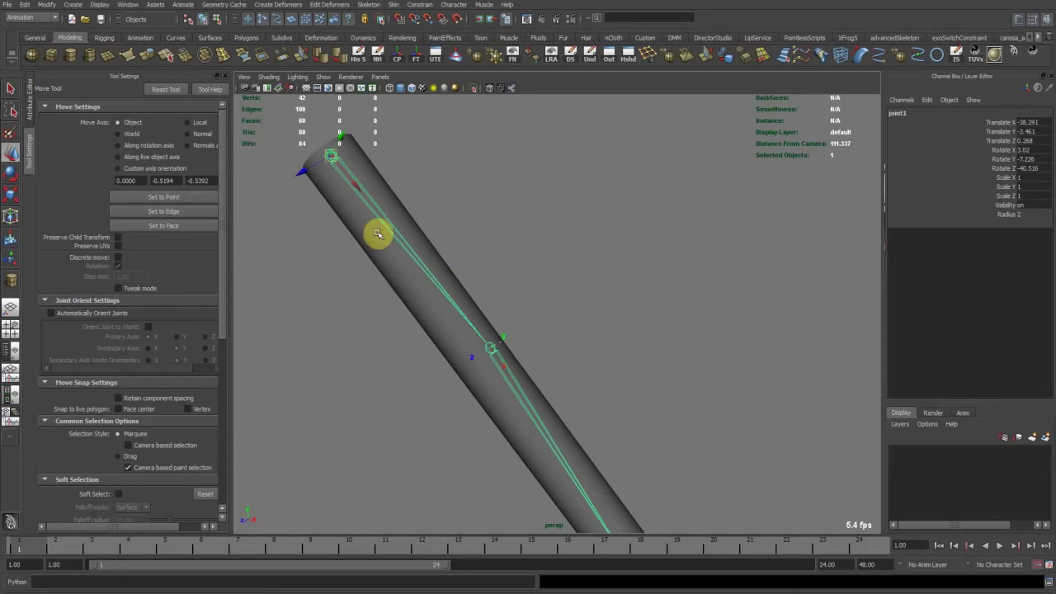
alt+right_drag(605, 259, 424, 267)
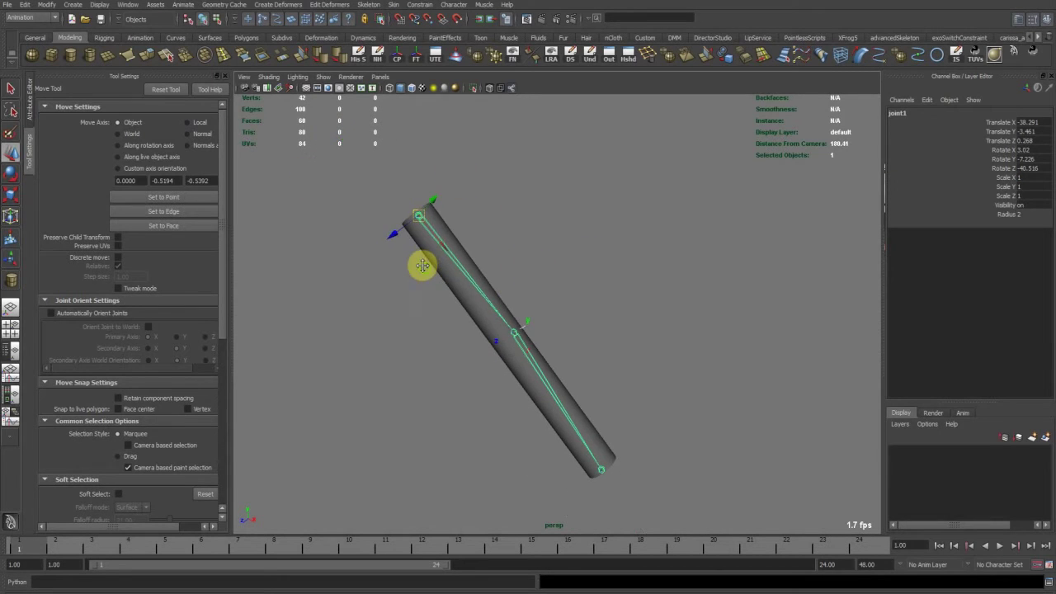
drag(1001, 180, 1004, 199)
right_click(1002, 183)
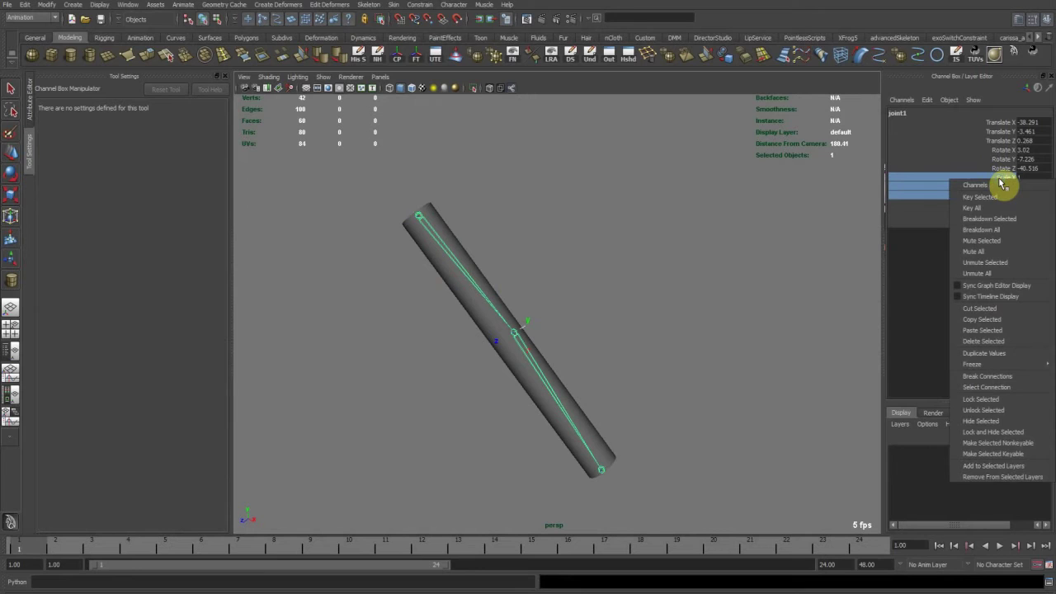
click(401, 219)
key(w)
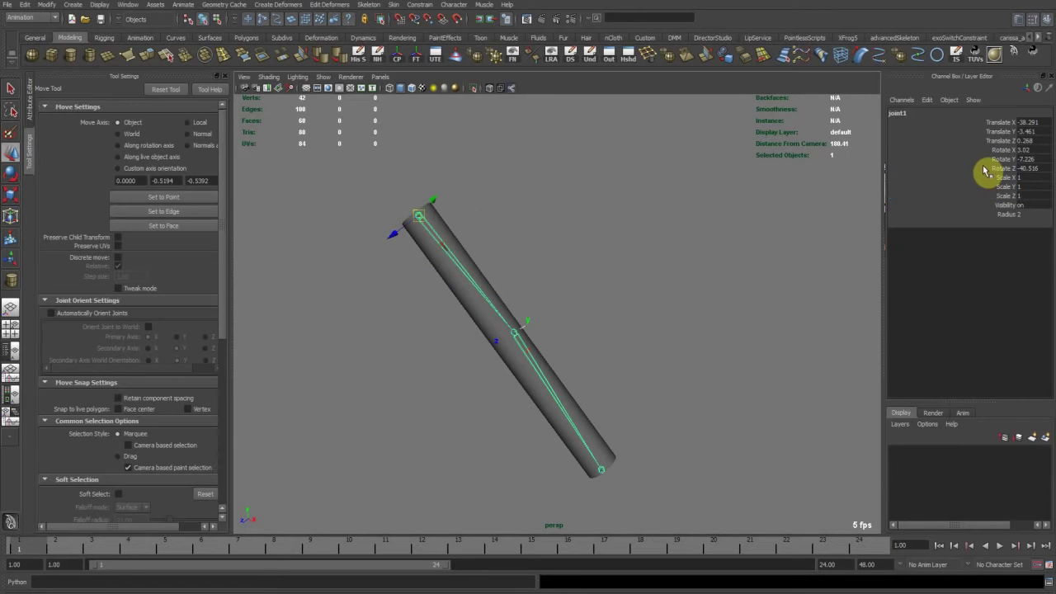
click(985, 167)
right_click(985, 166)
mouse_move(1020, 353)
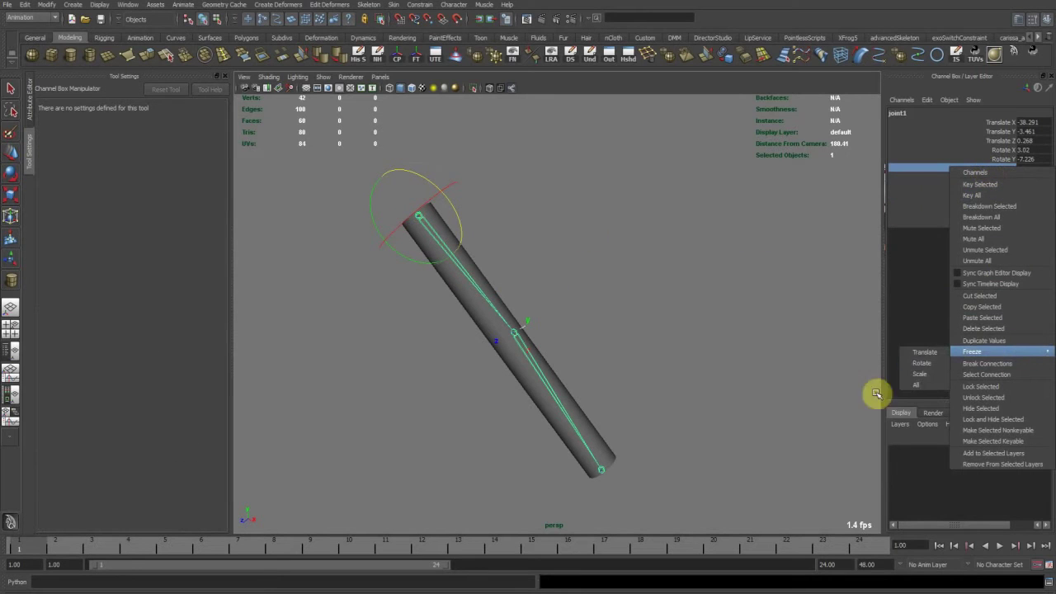
click(917, 383)
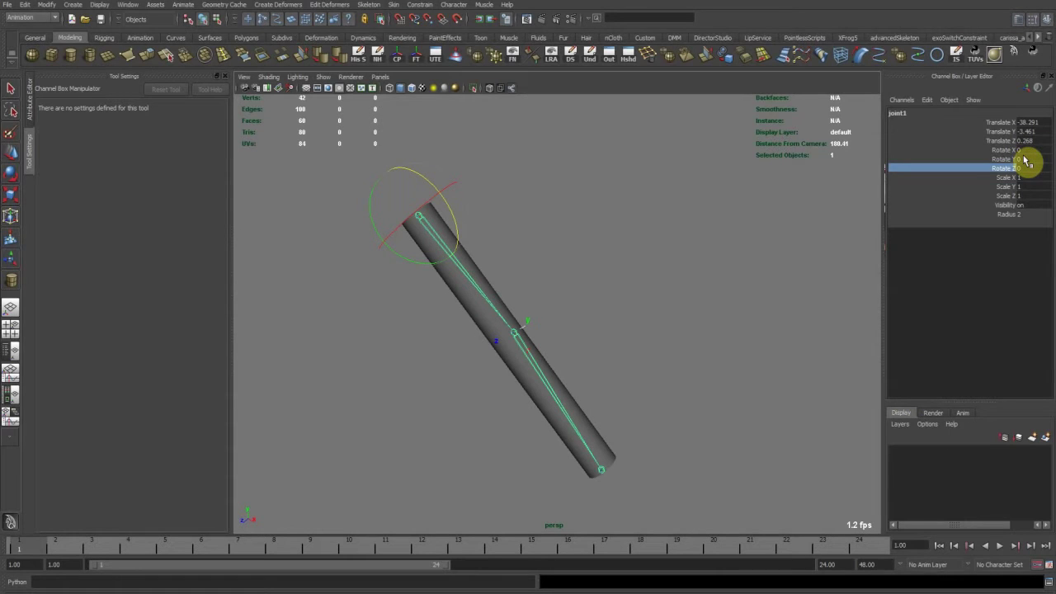
Open the root joint's attributes to check its Joint Orient and inspect the whole chain inside the cylinder from several angles
click(30, 97)
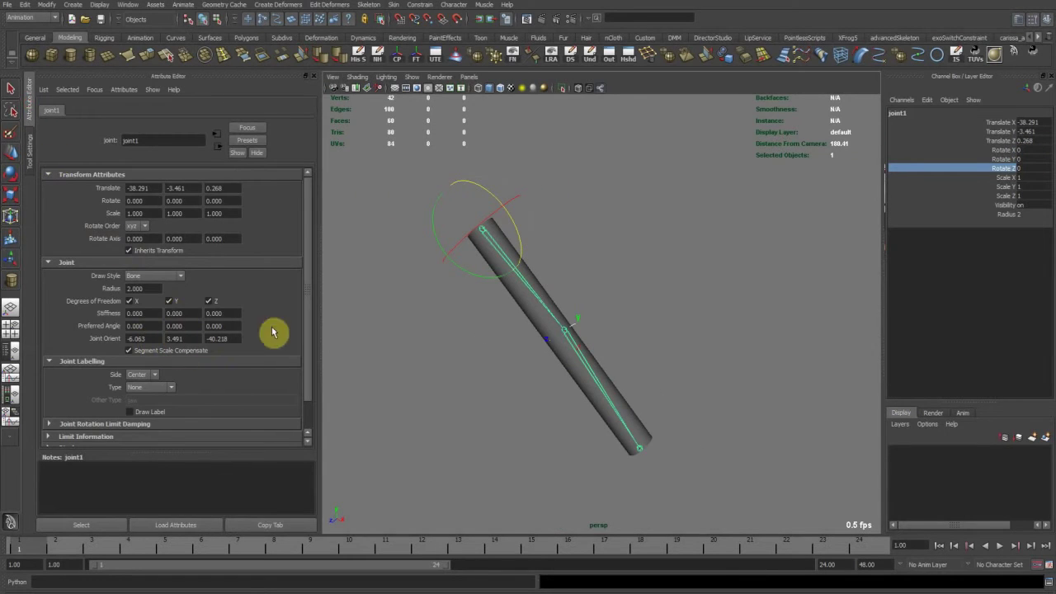
alt+drag(559, 306, 471, 304)
alt+right_drag(492, 321, 549, 368)
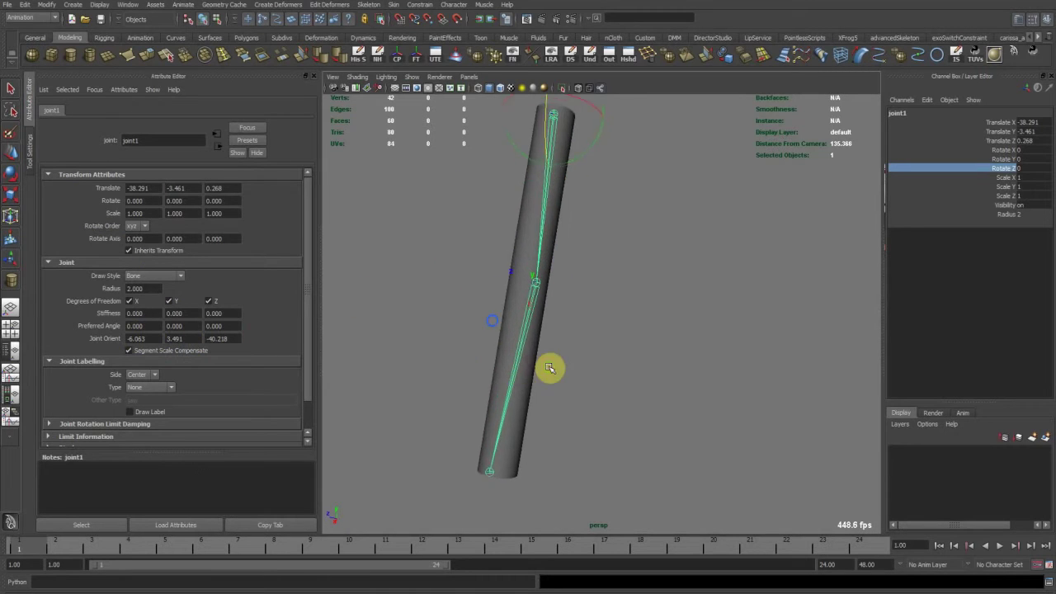
alt+middle_drag(549, 368, 626, 346)
alt+drag(626, 345, 874, 277)
alt+right_drag(874, 277, 590, 285)
alt+drag(590, 286, 533, 346)
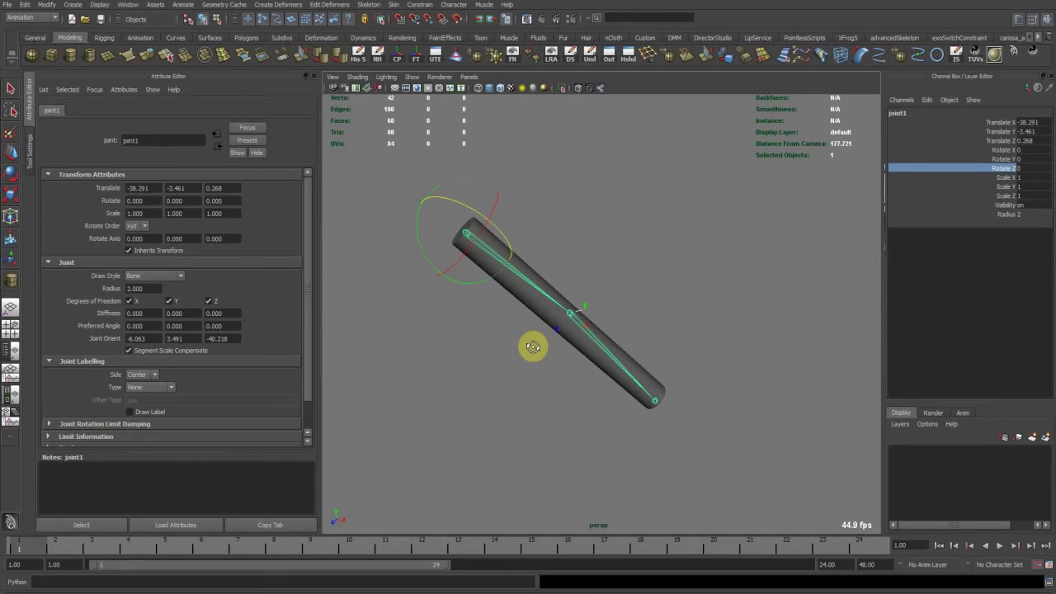
alt+drag(533, 347, 563, 326)
alt+drag(698, 365, 649, 344)
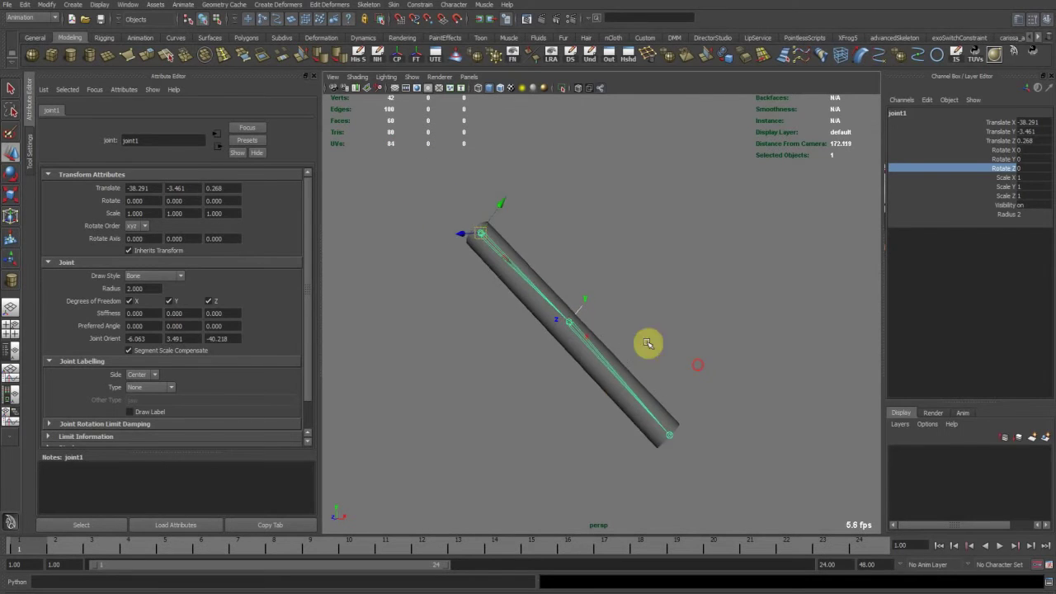
alt+middle_drag(599, 408, 570, 349)
alt+right_drag(570, 349, 677, 414)
alt+middle_drag(650, 388, 605, 356)
alt+right_drag(606, 356, 688, 388)
alt+drag(691, 388, 566, 309)
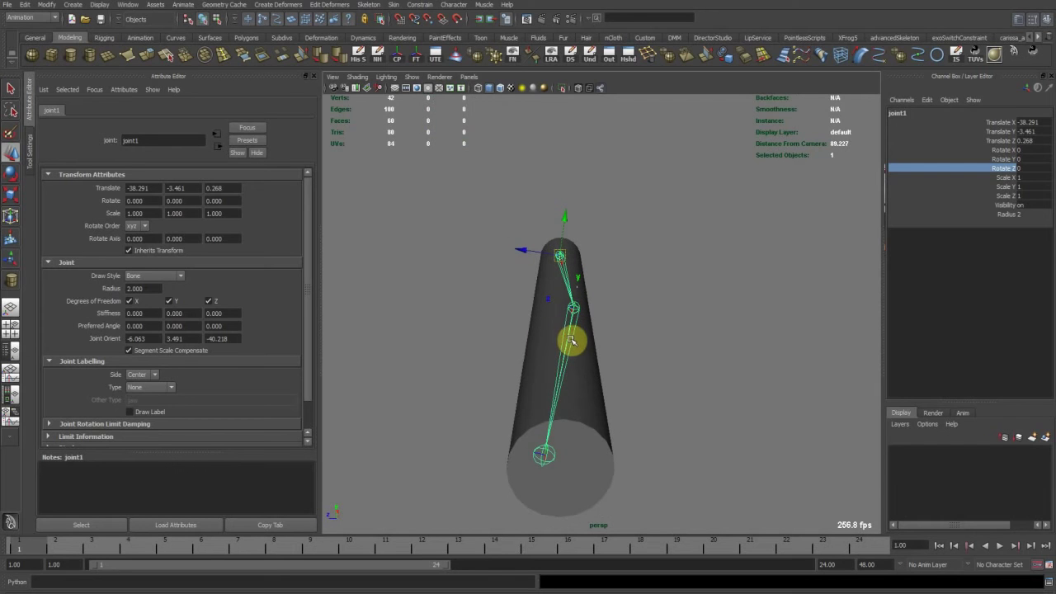
Select the middle joint and check its Joint Orient values and axis directions along the cylinder
click(578, 322)
alt+drag(470, 350, 570, 351)
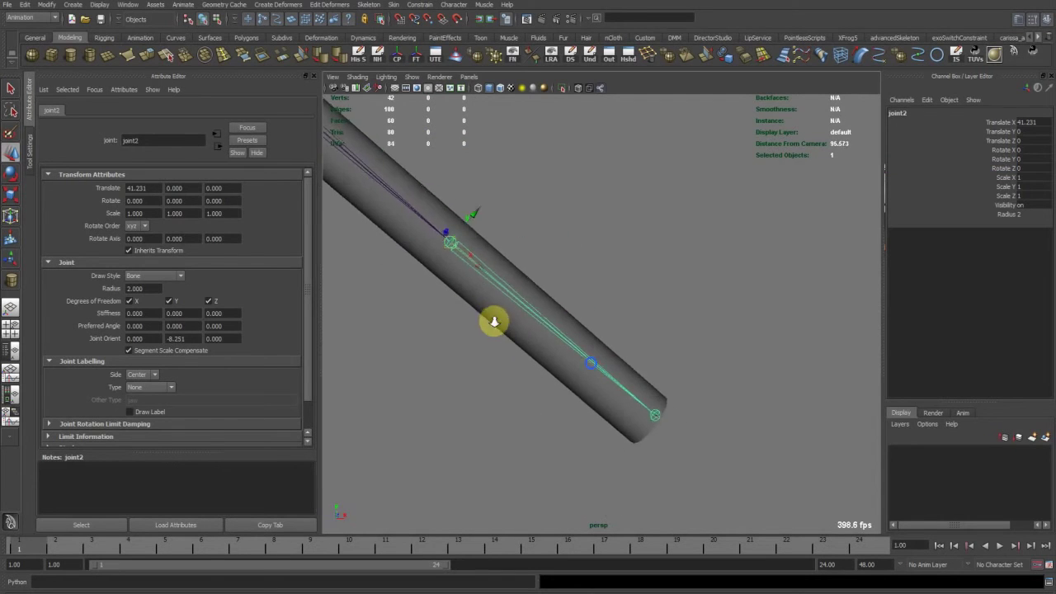
alt+middle_drag(492, 321, 605, 390)
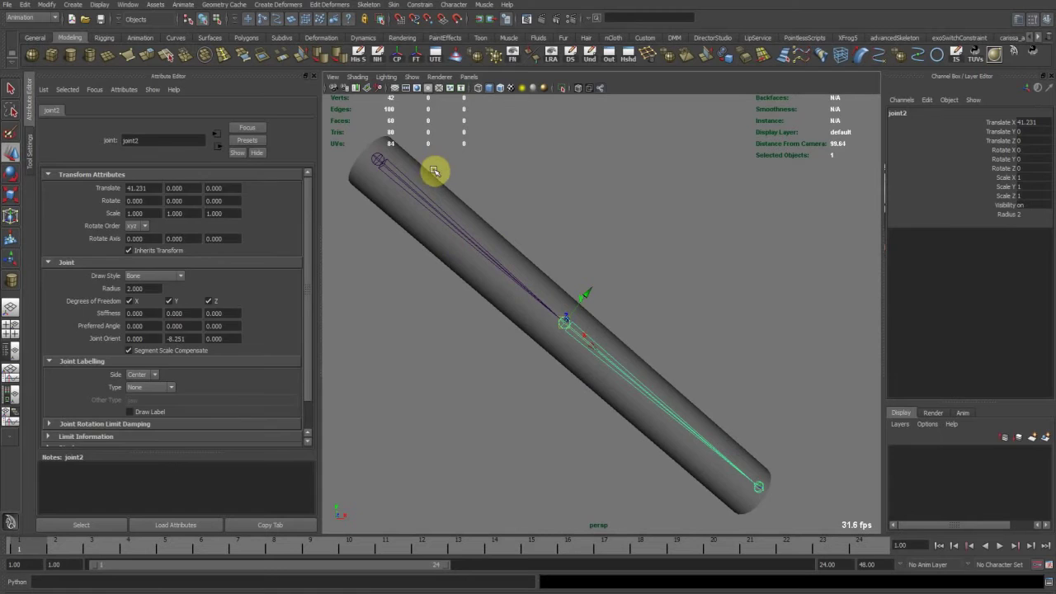
Select the cylinder and delete it, keeping only the joint chain
click(437, 233)
click(467, 309)
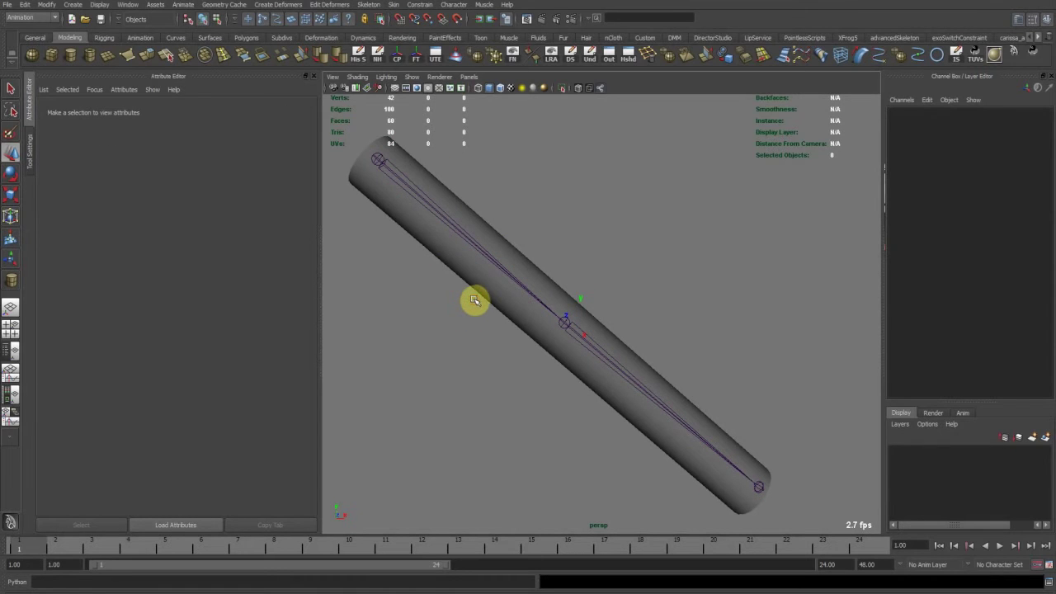
click(483, 295)
key(Delete)
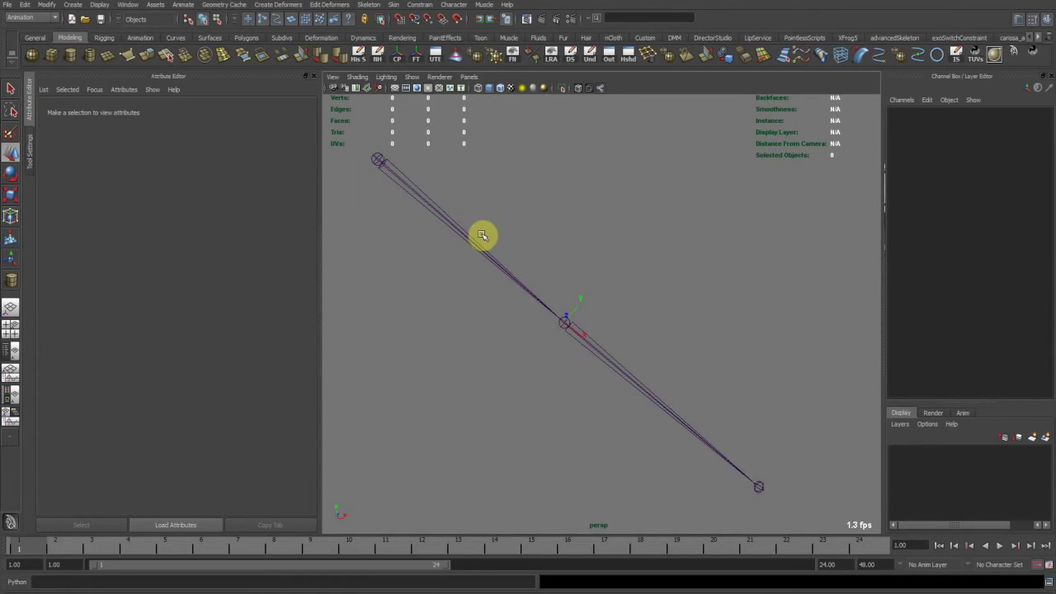
Place three separate, unconnected joints with the Joint Tool, snapped onto the chain's root, middle and end joints
click(103, 38)
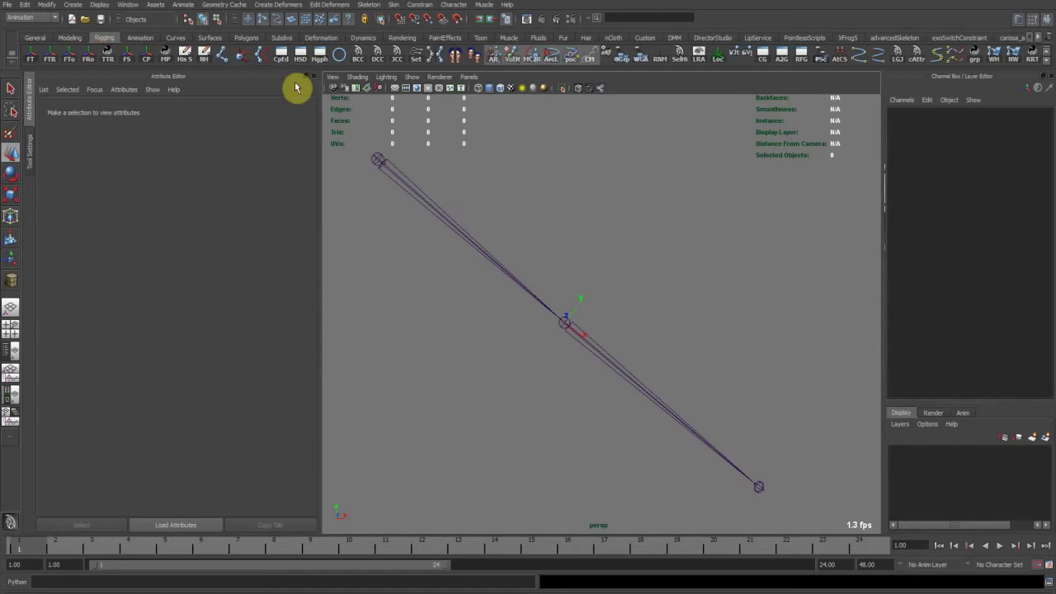
click(227, 60)
alt+drag(438, 227, 441, 261)
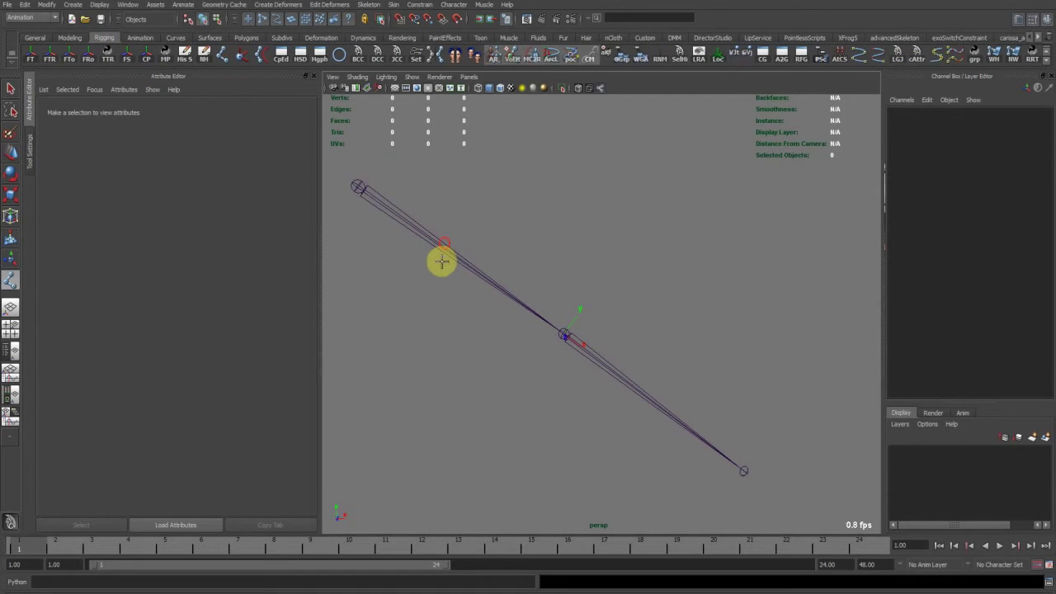
click(351, 199)
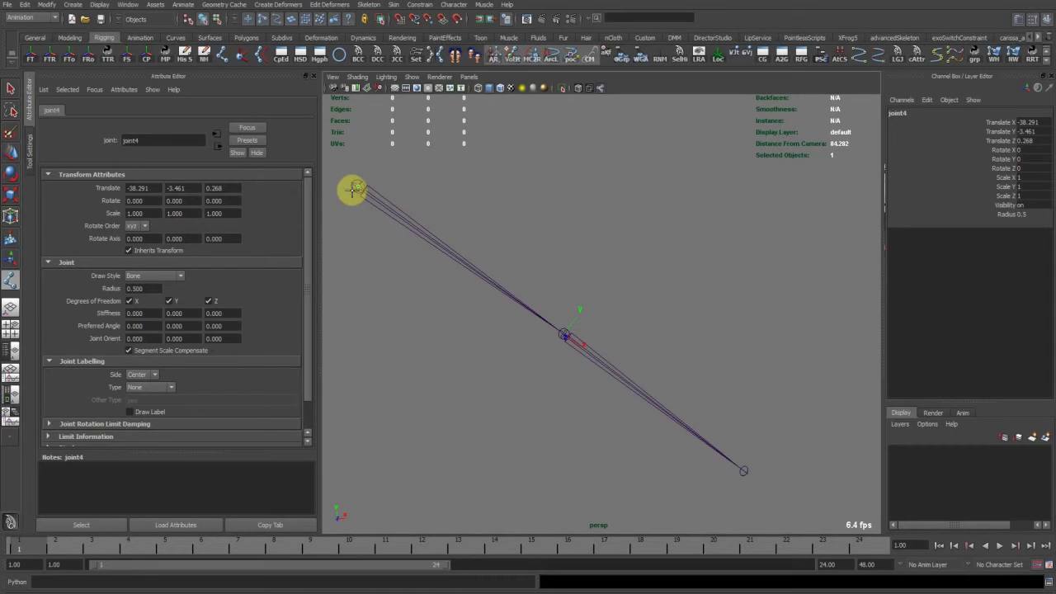
key(ctrl+z)
mouse_move(636, 378)
alt+mouse_down()
mouse_move(646, 377)
mouse_move(627, 370)
alt+mouse_up()
click(537, 337)
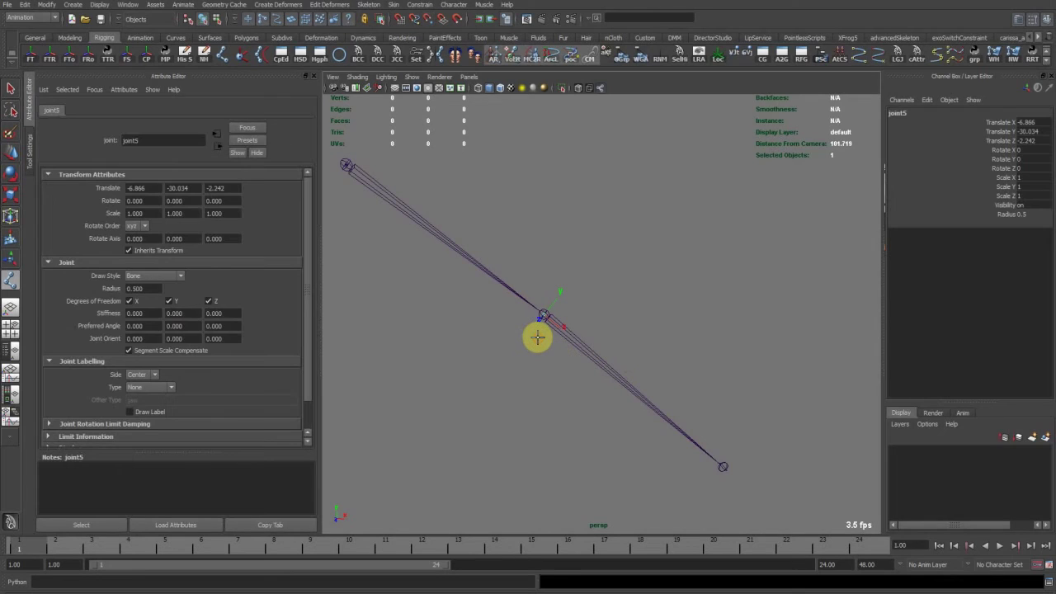
click(534, 336)
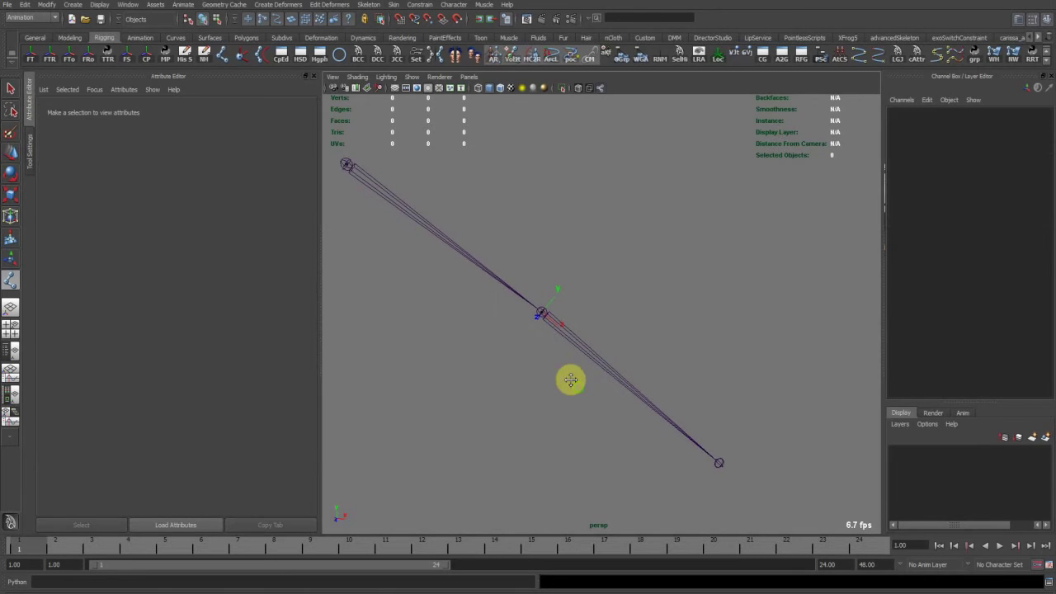
mouse_move(571, 380)
alt+middle_down()
mouse_move(563, 372)
mouse_move(583, 385)
alt+middle_up()
click(692, 469)
key(ctrl+z)
key(w)
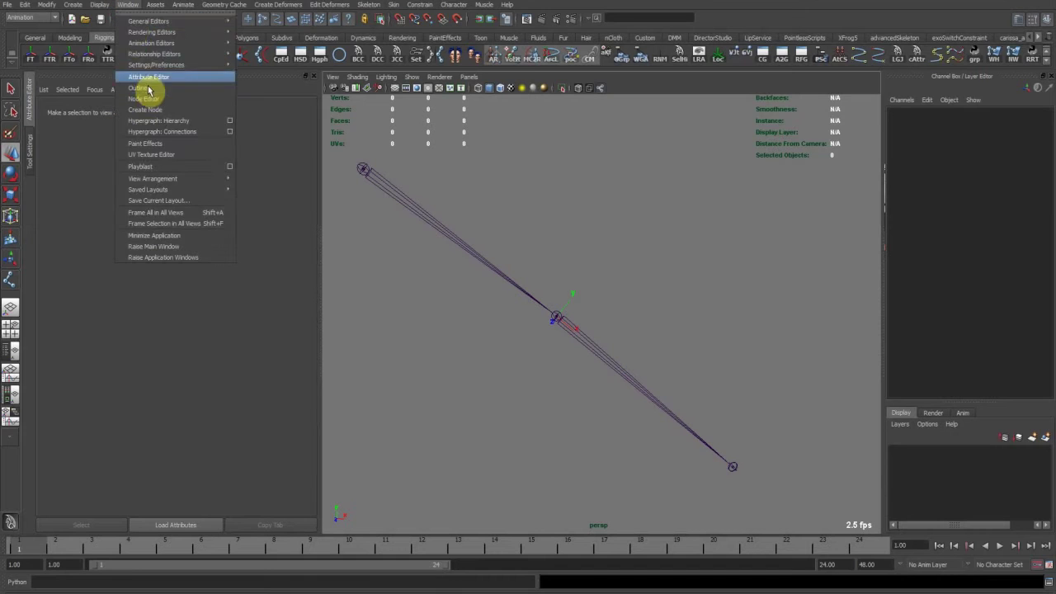
Open the Outliner, check that joint4, joint5 and joint6 are separate joints, and hide the original joint1 chain
click(149, 91)
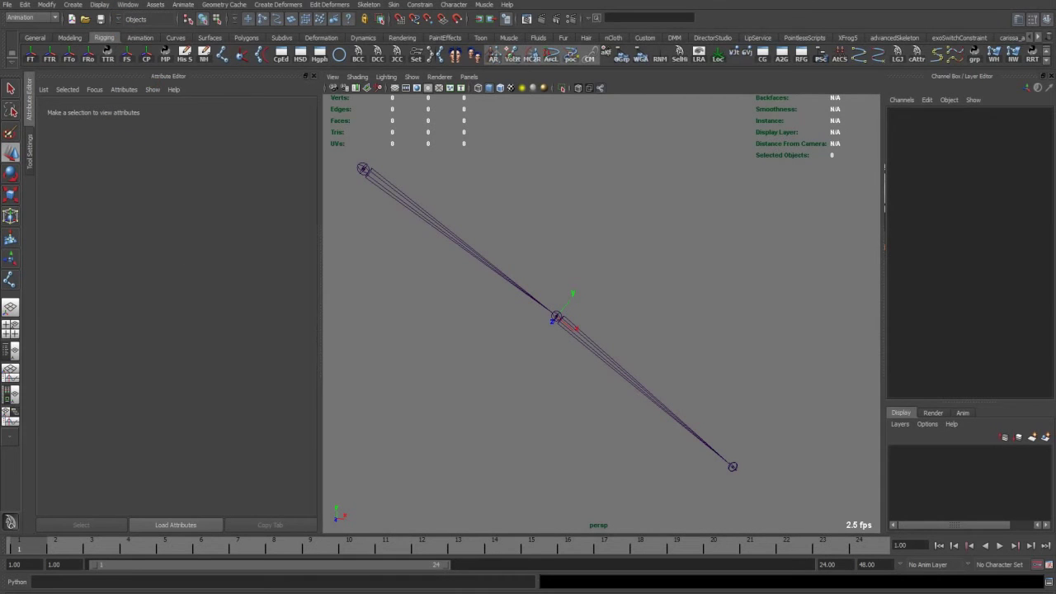
drag(486, 70, 249, 332)
drag(146, 341, 308, 128)
click(302, 236)
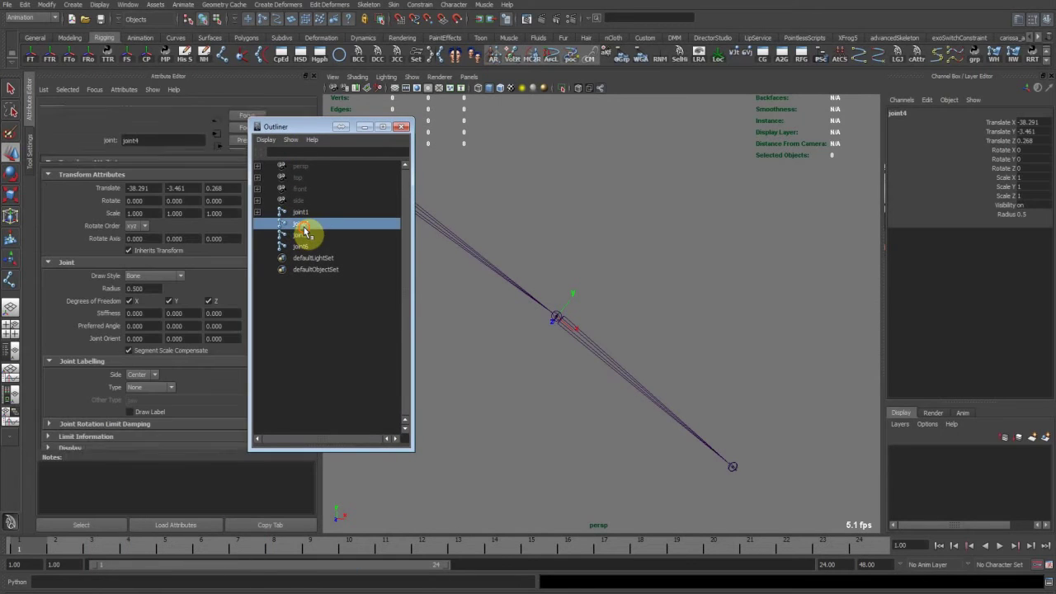
key(f)
click(303, 248)
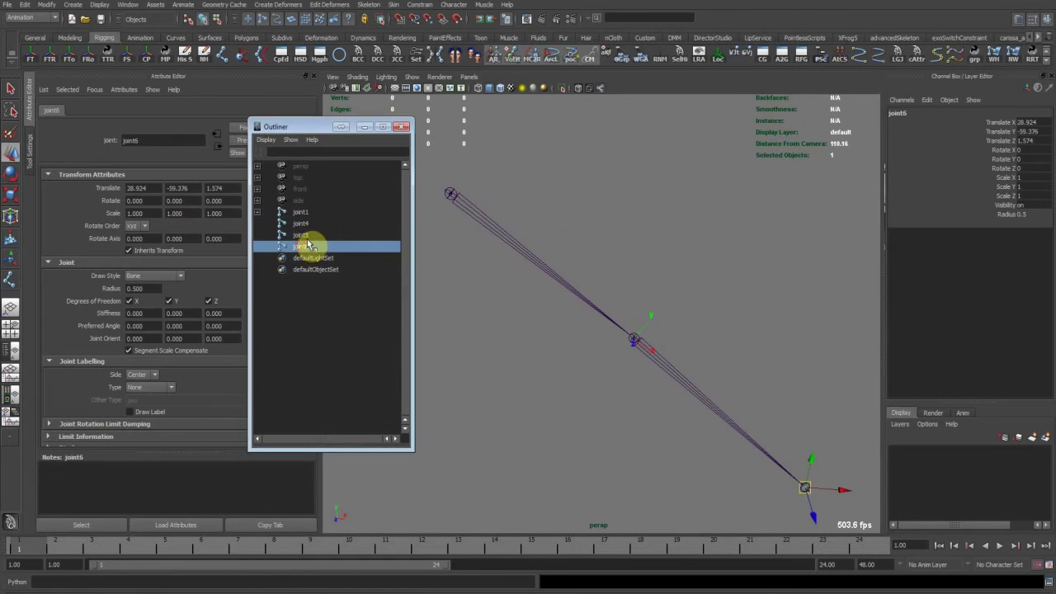
click(304, 225)
click(308, 234)
click(310, 246)
click(312, 223)
click(314, 234)
click(313, 246)
click(321, 212)
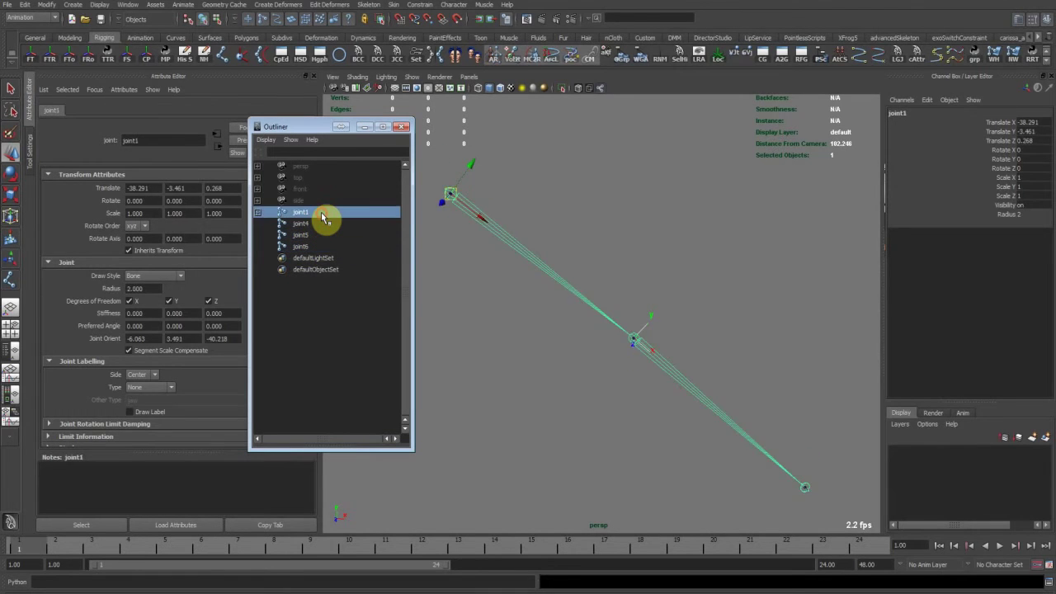
key(ctrl+h)
Set the radius of the three loose joints to 4 and display their local rotation axes
drag(433, 163, 867, 548)
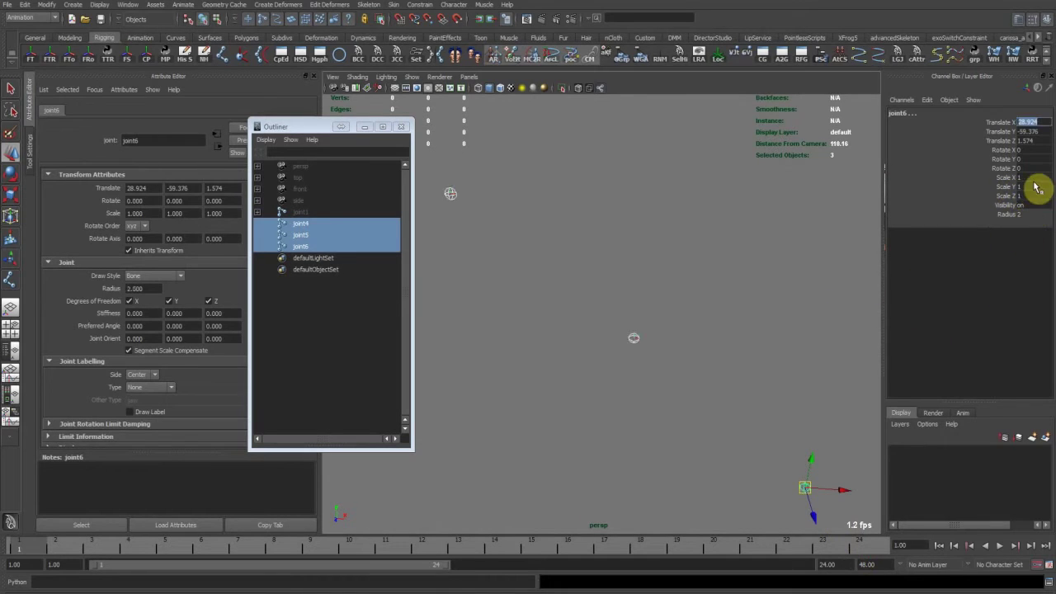
click(1031, 214)
text(4)
key(Return)
alt+drag(651, 274, 640, 274)
click(705, 56)
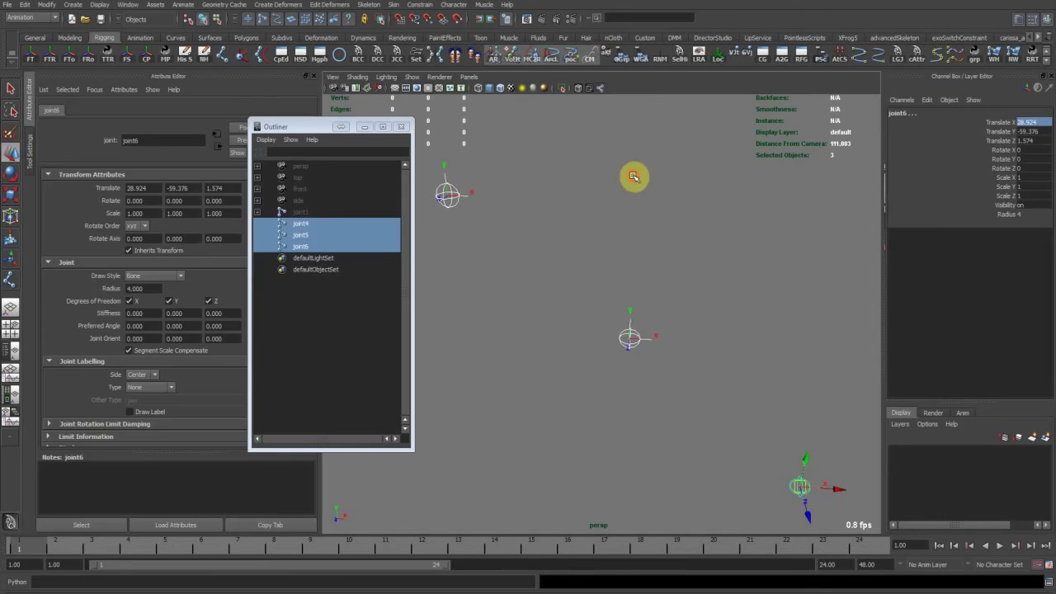
click(751, 286)
alt+drag(754, 288, 641, 309)
drag(311, 127, 0, 155)
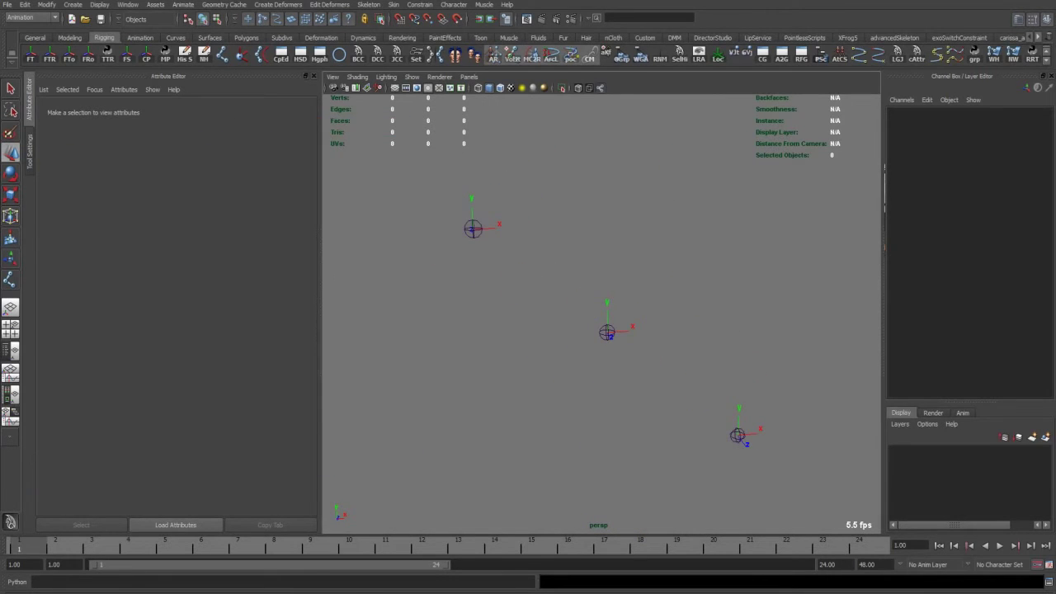
Select the first and middle loose joints and examine from several angles how the three joints line up
alt+drag(561, 306, 579, 339)
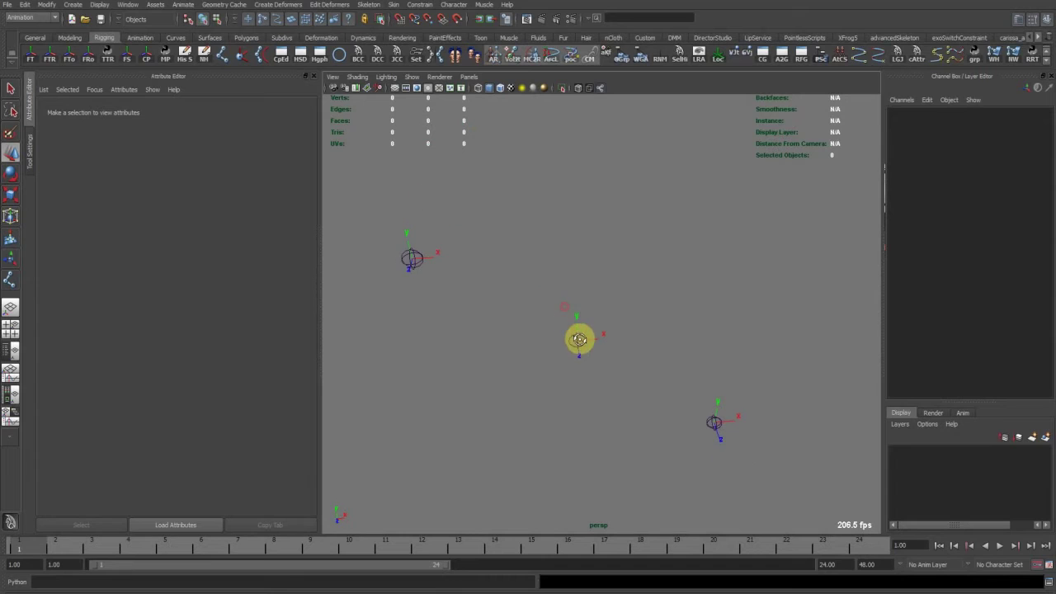
drag(425, 220, 368, 311)
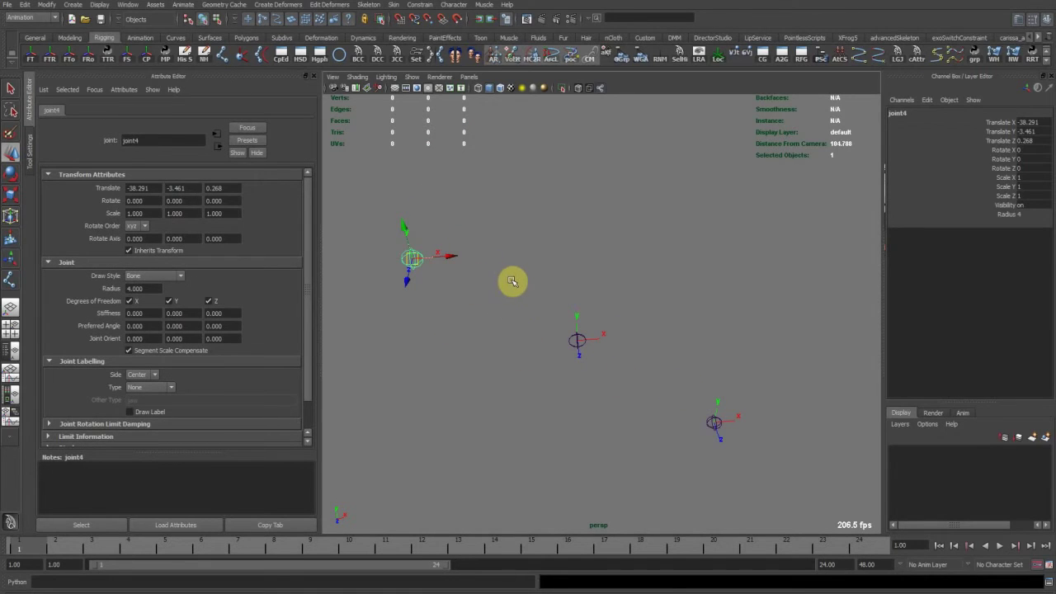
click(459, 311)
click(413, 257)
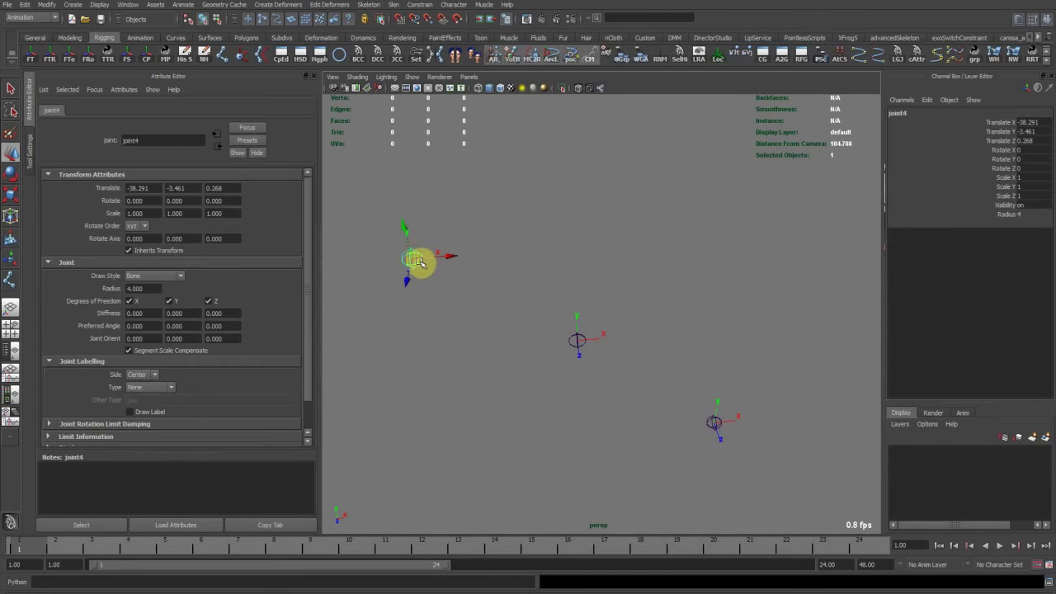
click(575, 343)
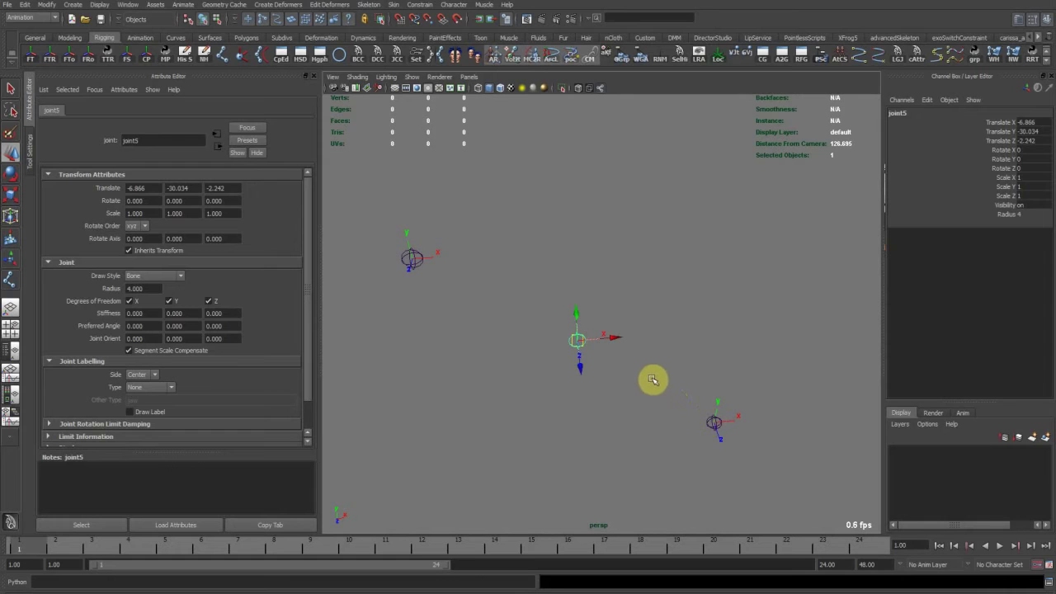
alt+drag(632, 339, 592, 322)
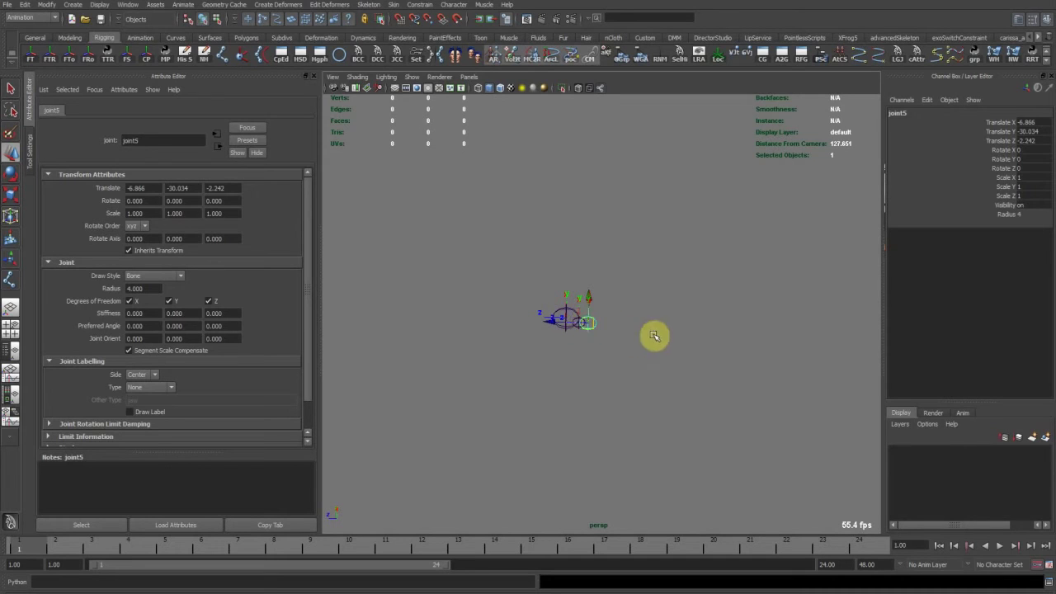
alt+drag(427, 278, 580, 323)
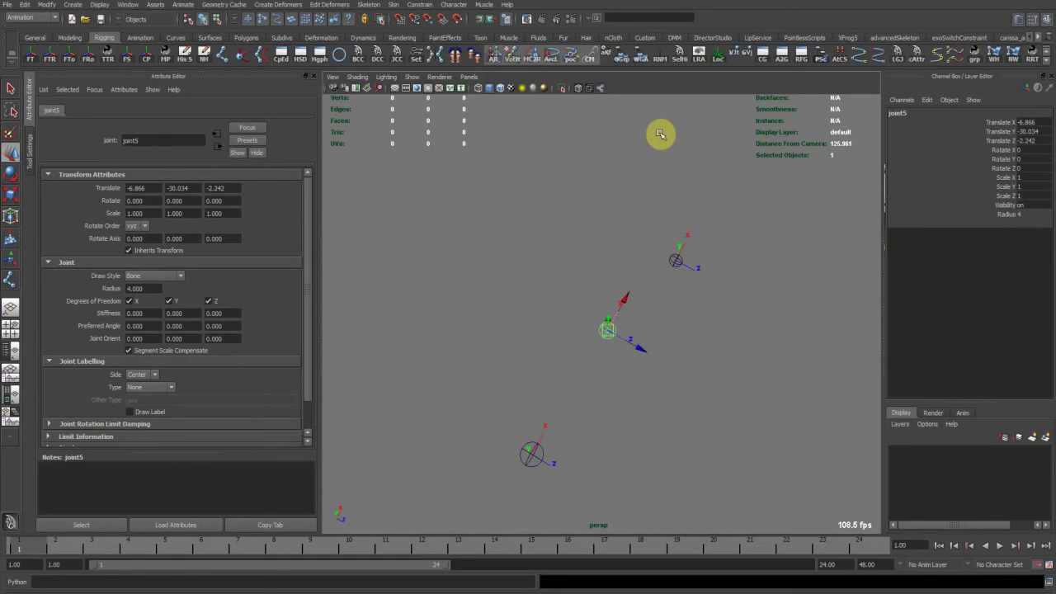
Draw a straight curve from the first loose joint to the last one, snapped to both joints
click(534, 453)
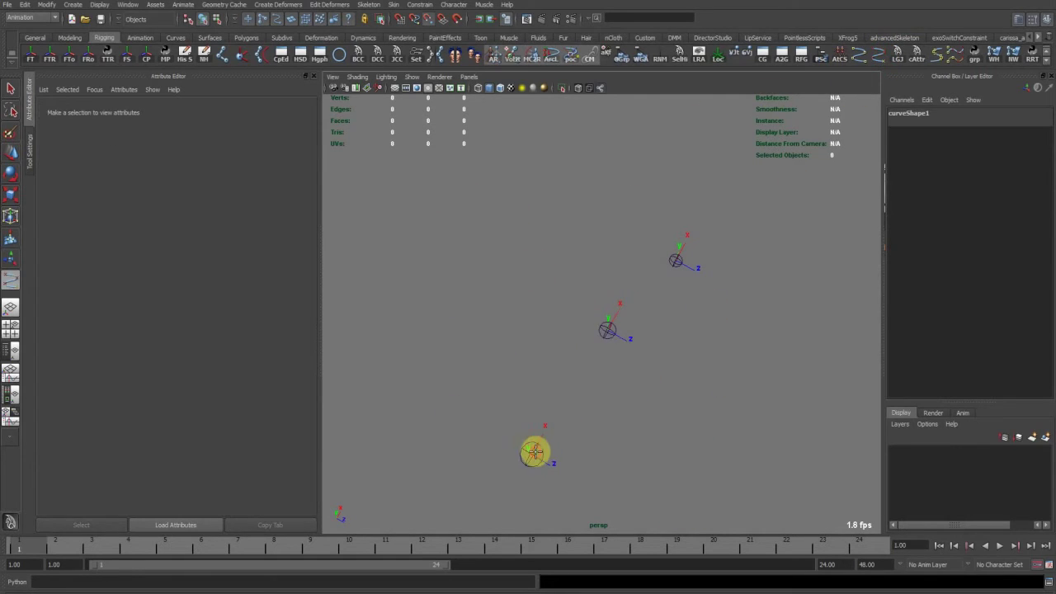
click(677, 260)
alt+drag(686, 321, 644, 354)
alt+drag(467, 176, 552, 410)
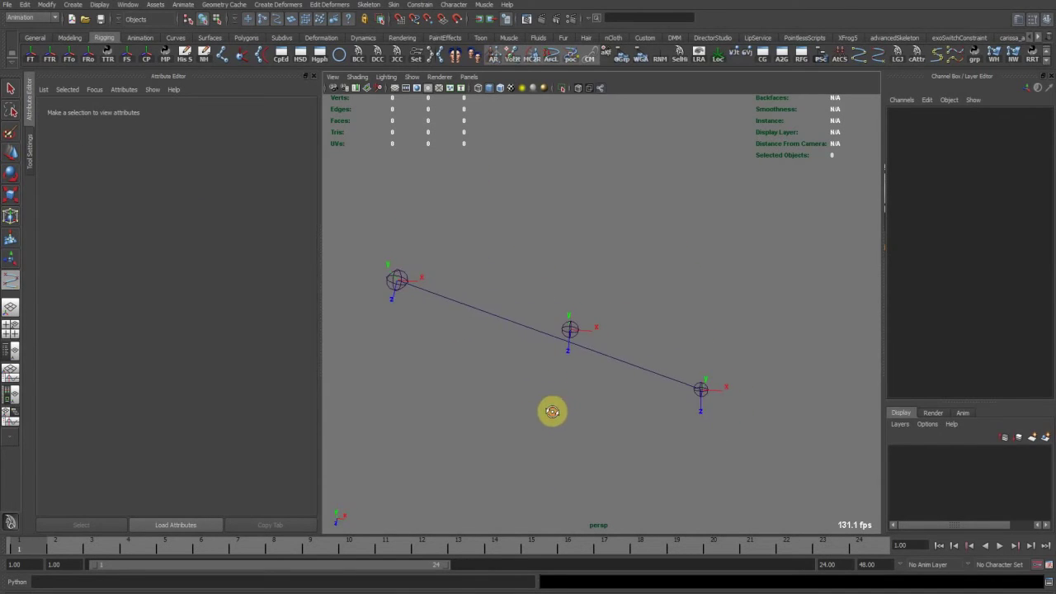
Draw a second short curve from the middle joint's centre to the nearby straight curve
alt+right_drag(457, 276, 644, 370)
alt+middle_drag(644, 371, 677, 307)
alt+right_drag(563, 321, 636, 330)
alt+drag(636, 330, 562, 298)
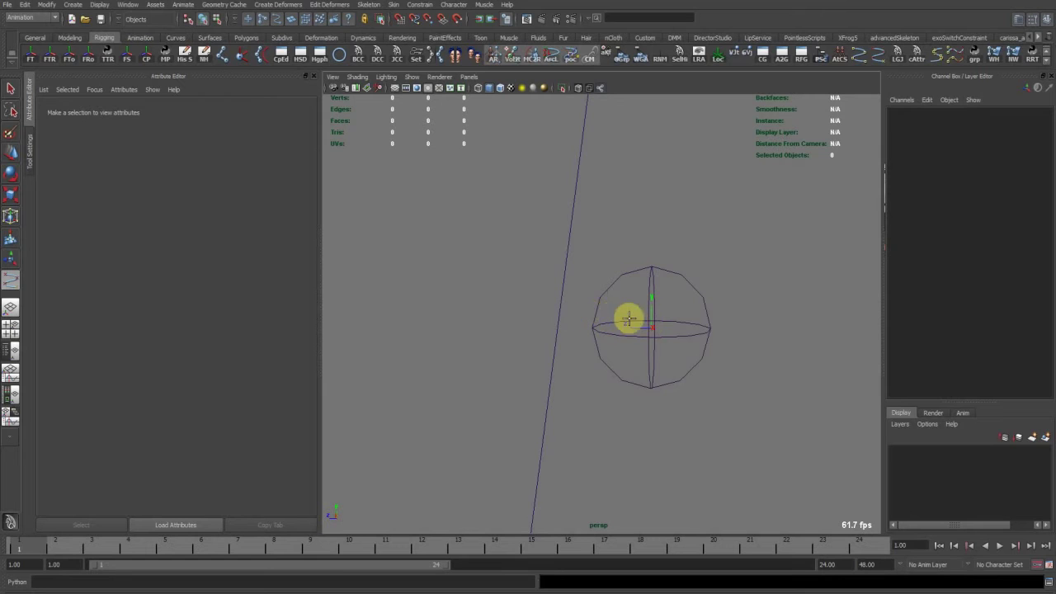
alt+drag(656, 325, 675, 352)
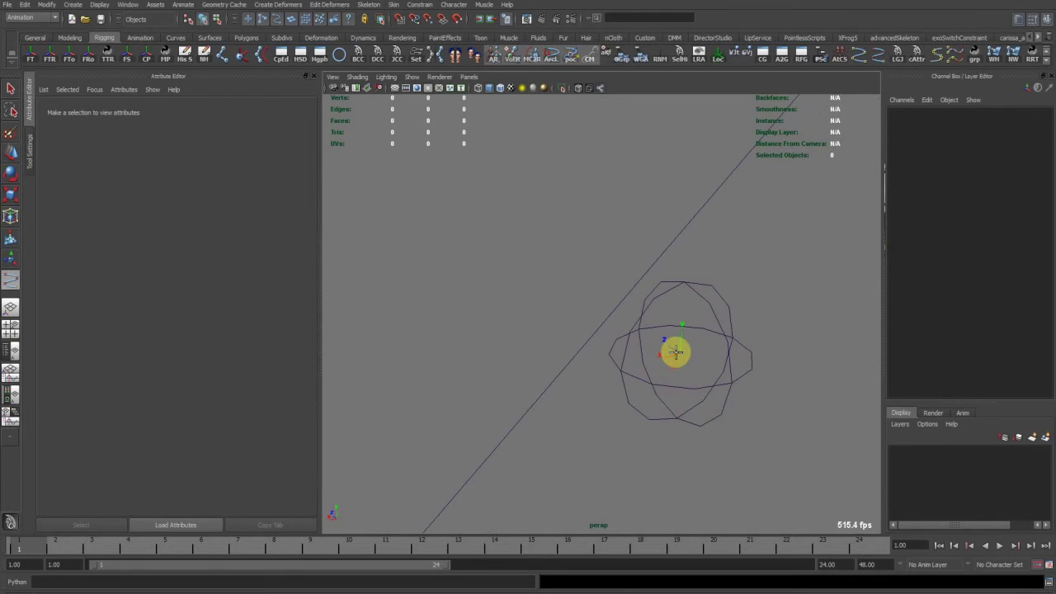
click(676, 345)
alt+drag(620, 332, 602, 311)
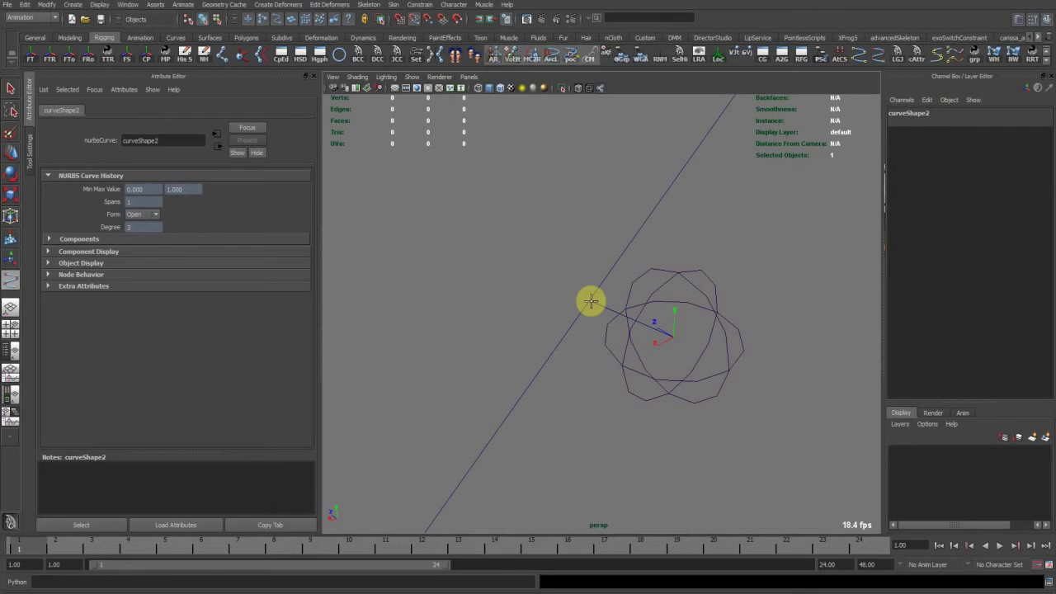
key(Return)
Inspect the middle joint's offset from the straight curve and delete both helper curves
alt+drag(564, 409, 640, 303)
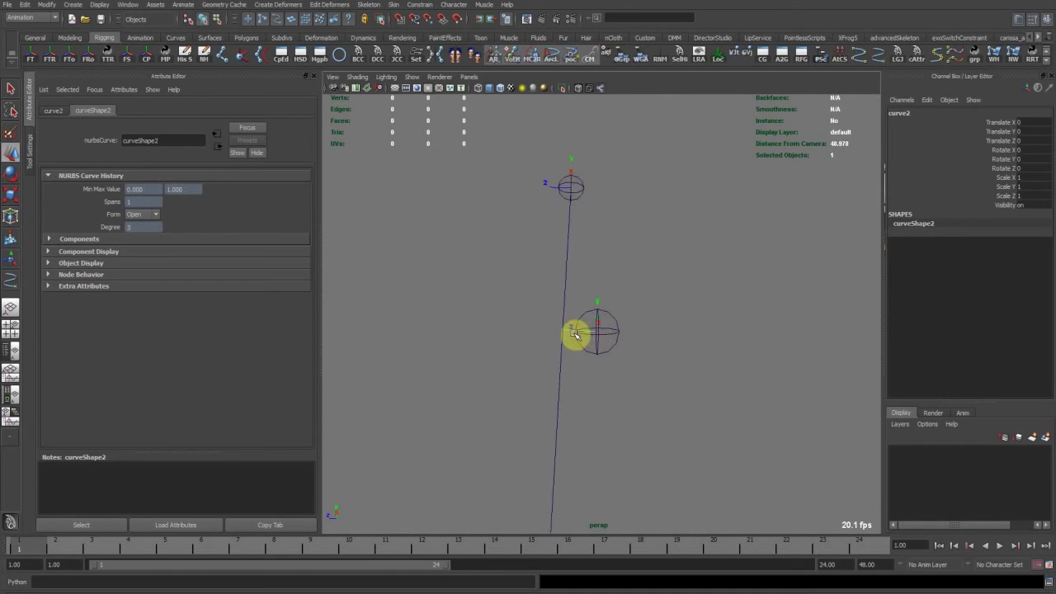
alt+drag(575, 334, 553, 307)
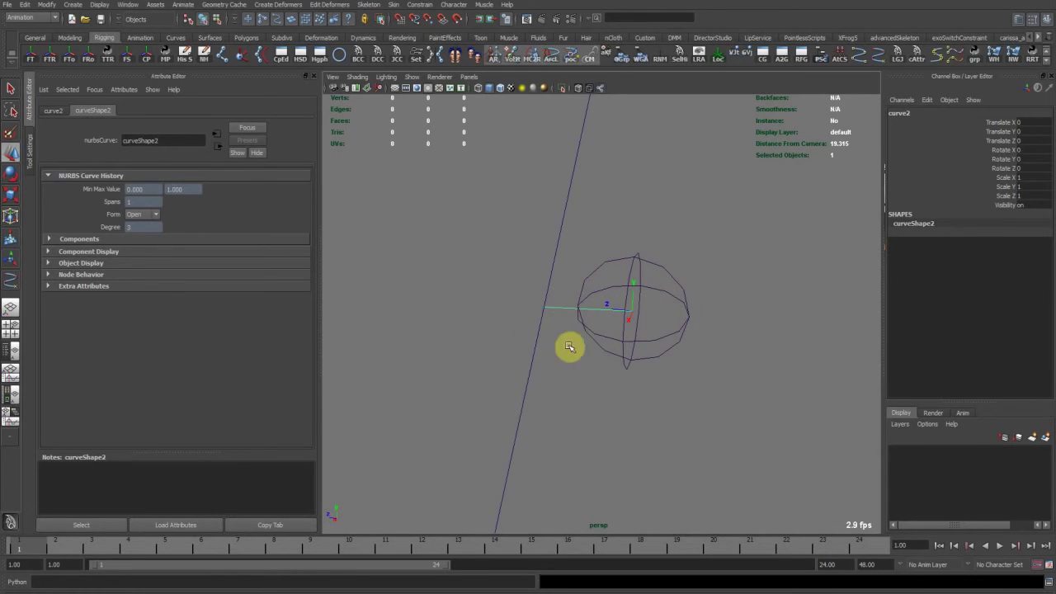
alt+drag(569, 346, 653, 337)
alt+right_drag(778, 352, 540, 306)
alt+drag(538, 306, 608, 316)
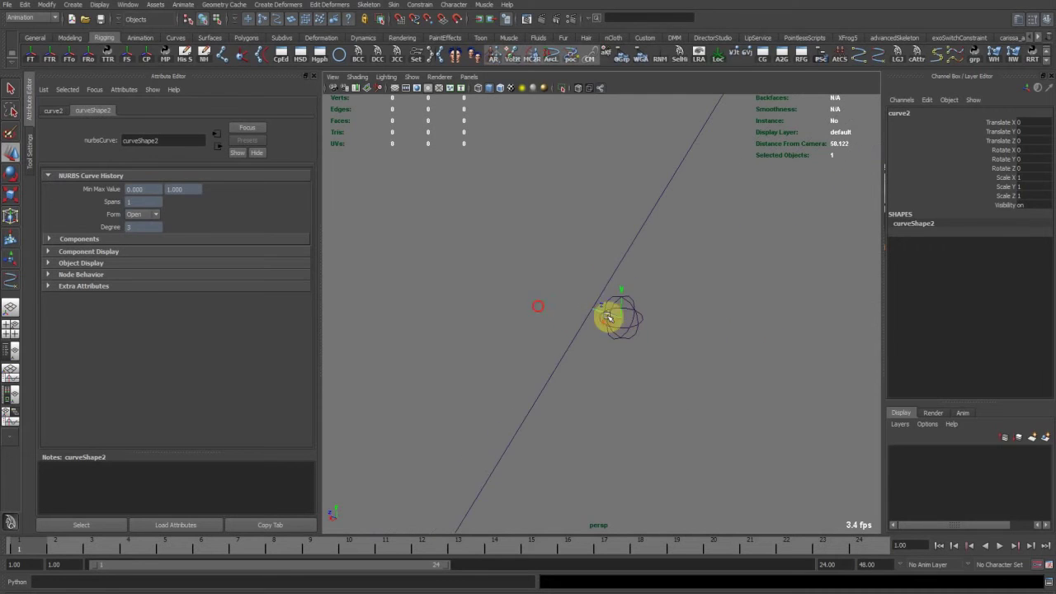
alt+drag(532, 302, 559, 275)
key(Delete)
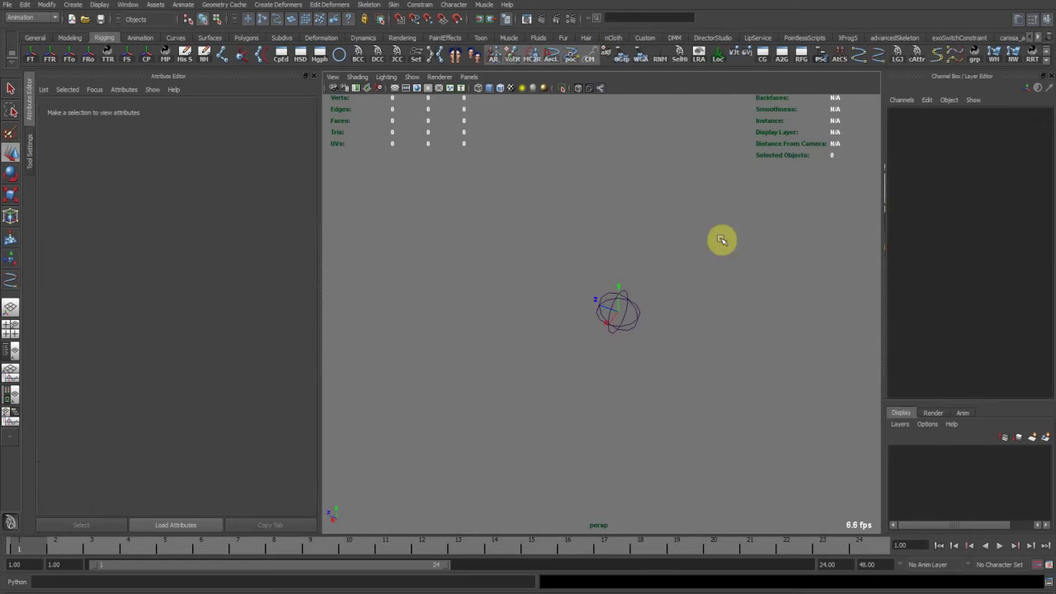
Open the Aim Constraint options and place the window clear of the three joints
alt+right_drag(693, 332, 561, 283)
alt+drag(578, 248, 726, 253)
alt+right_drag(561, 259, 620, 293)
alt+middle_drag(621, 294, 604, 324)
alt+right_drag(605, 324, 640, 309)
alt+middle_drag(615, 307, 609, 300)
alt+drag(590, 297, 596, 335)
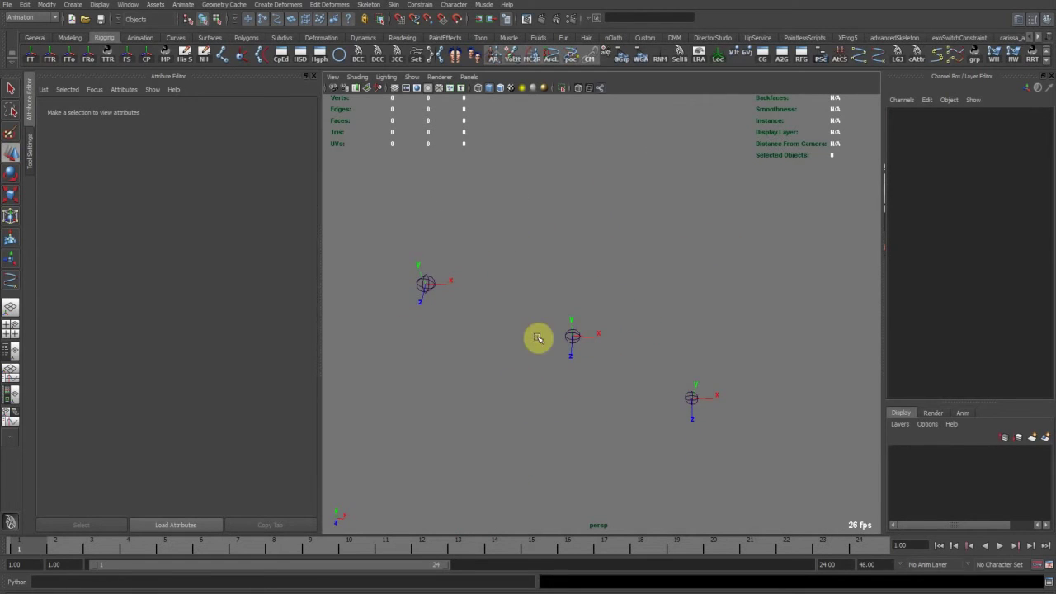
click(424, 6)
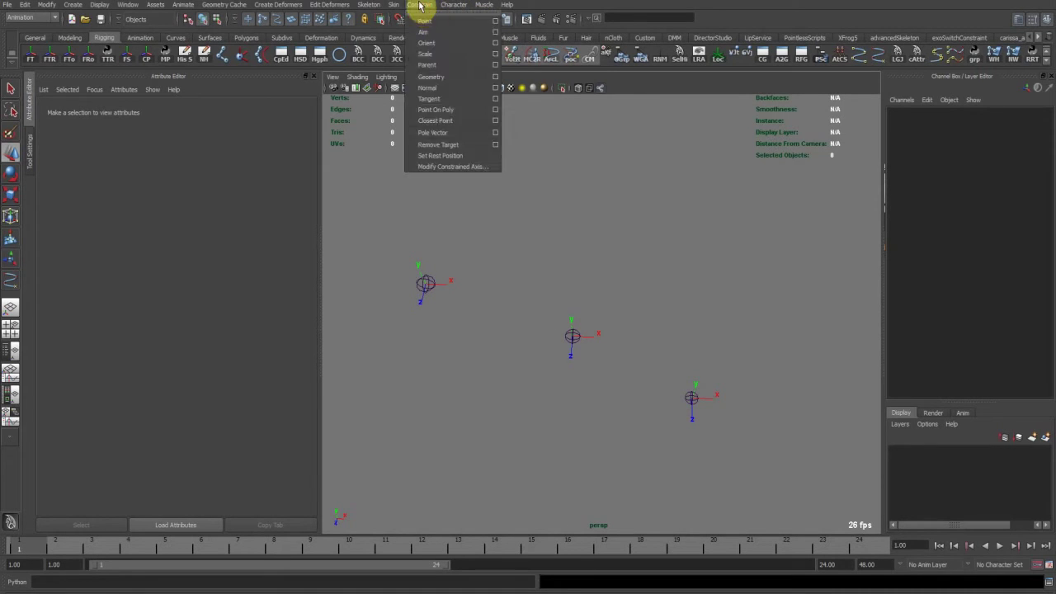
click(424, 7)
click(424, 8)
click(497, 33)
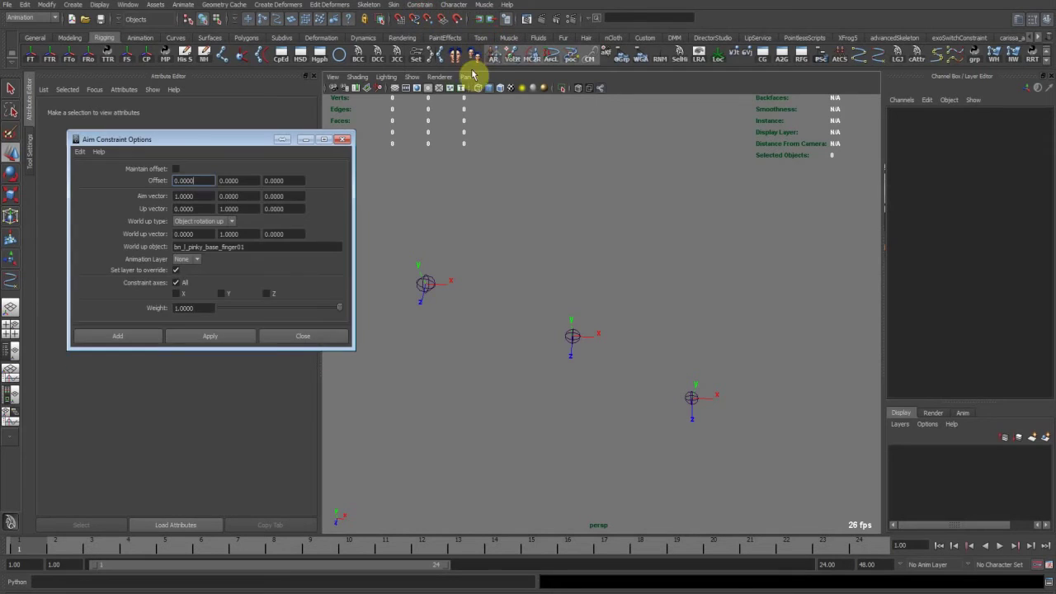
drag(209, 149, 747, 73)
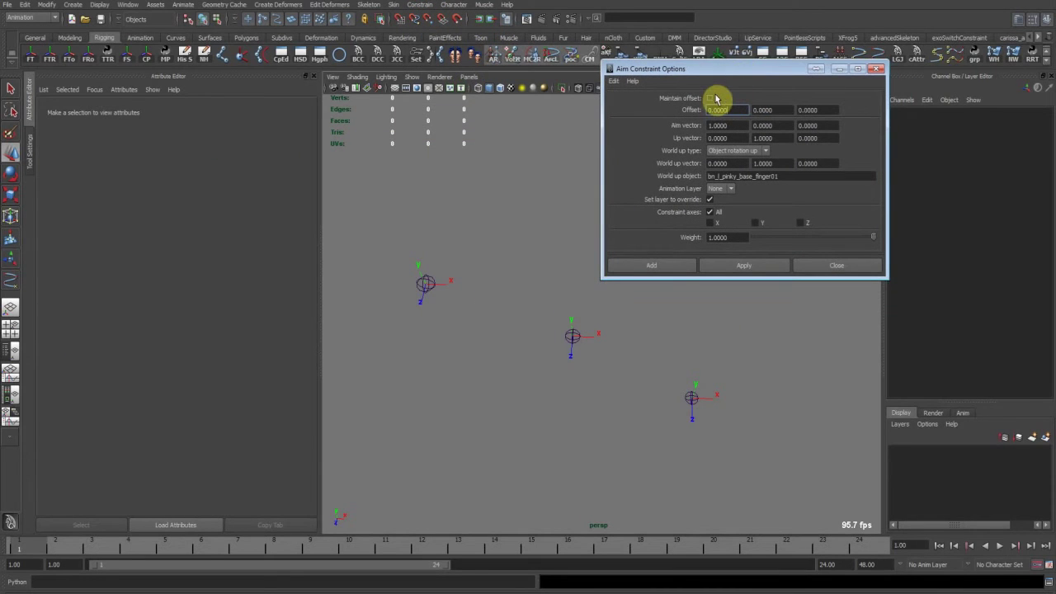
Clear the aim constraint's World up object and set its World up type to Object up
alt+drag(509, 314, 542, 287)
alt+middle_drag(542, 287, 516, 260)
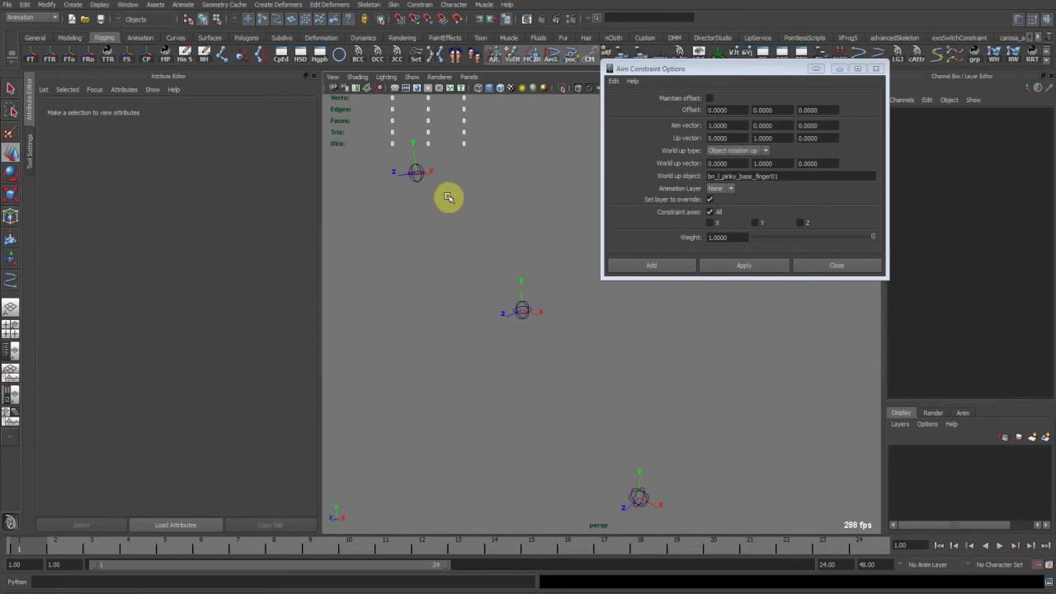
drag(805, 175, 648, 188)
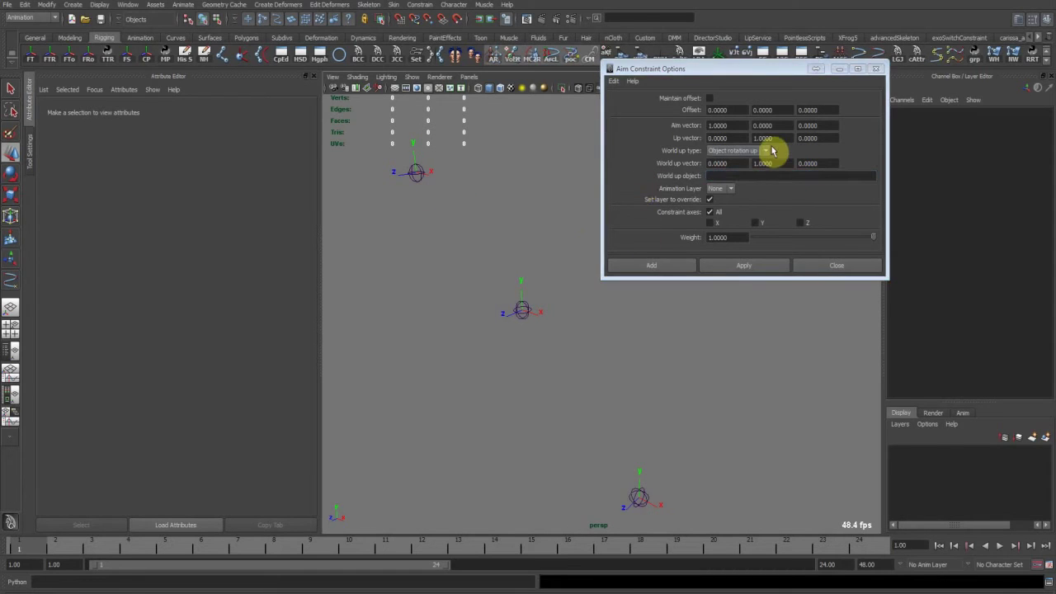
click(766, 152)
click(749, 169)
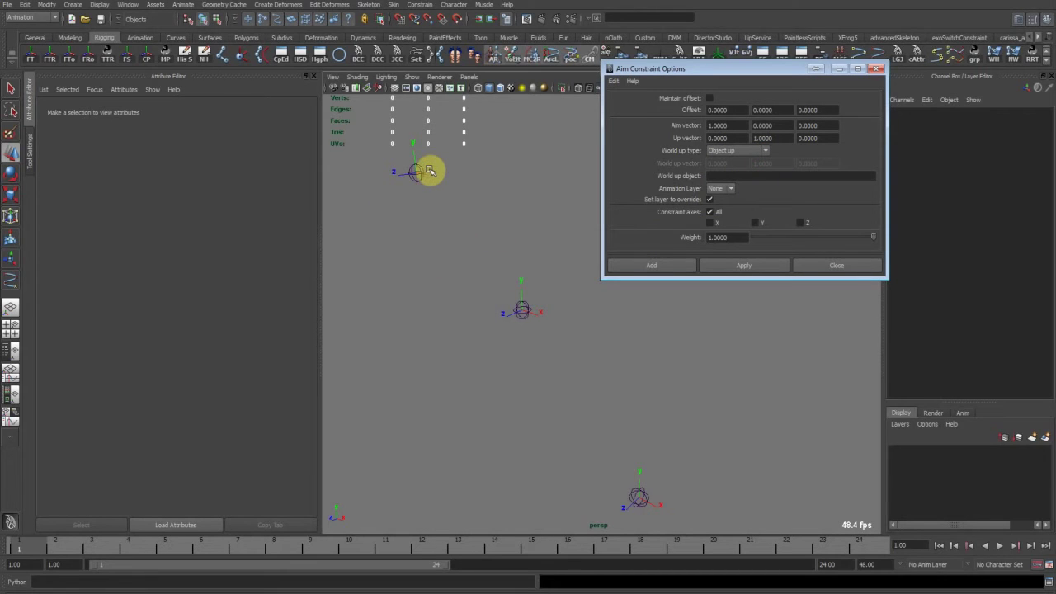
Select the middle joint and add the first joint, and examine how their local axes sit relative to the bend of the chain
alt+drag(426, 167, 536, 336)
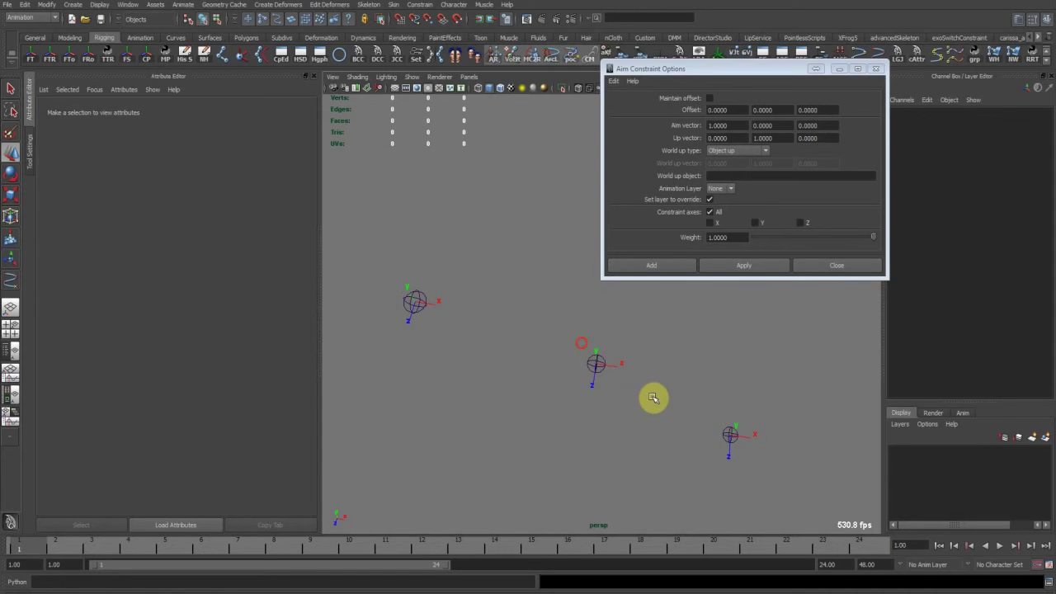
click(597, 363)
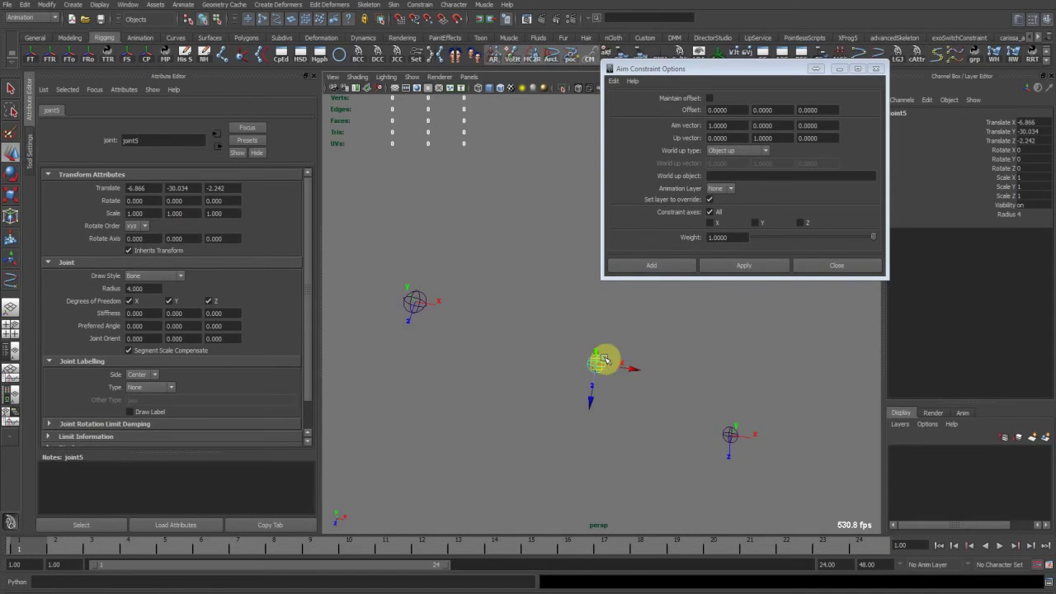
shift+drag(450, 261, 380, 340)
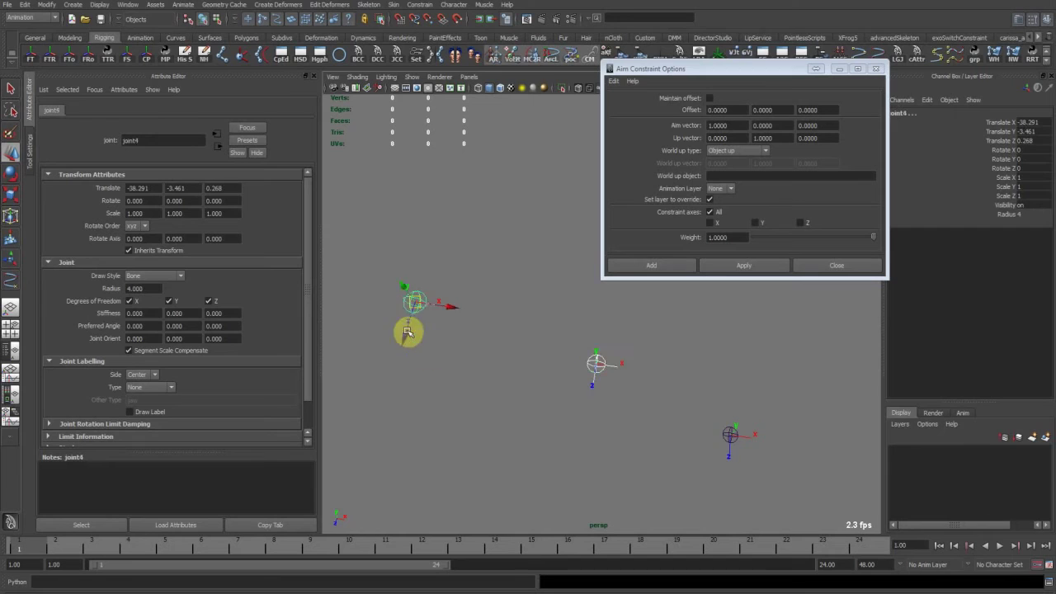
alt+drag(452, 358, 470, 342)
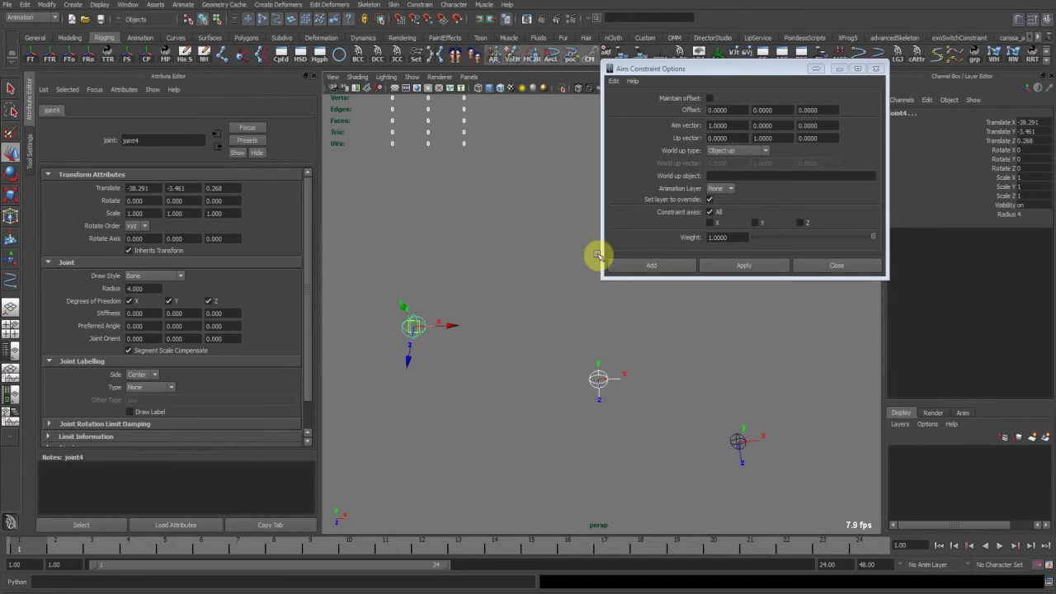
alt+middle_drag(499, 353, 514, 363)
alt+right_drag(514, 363, 566, 359)
alt+drag(567, 359, 566, 322)
alt+middle_drag(561, 312, 551, 324)
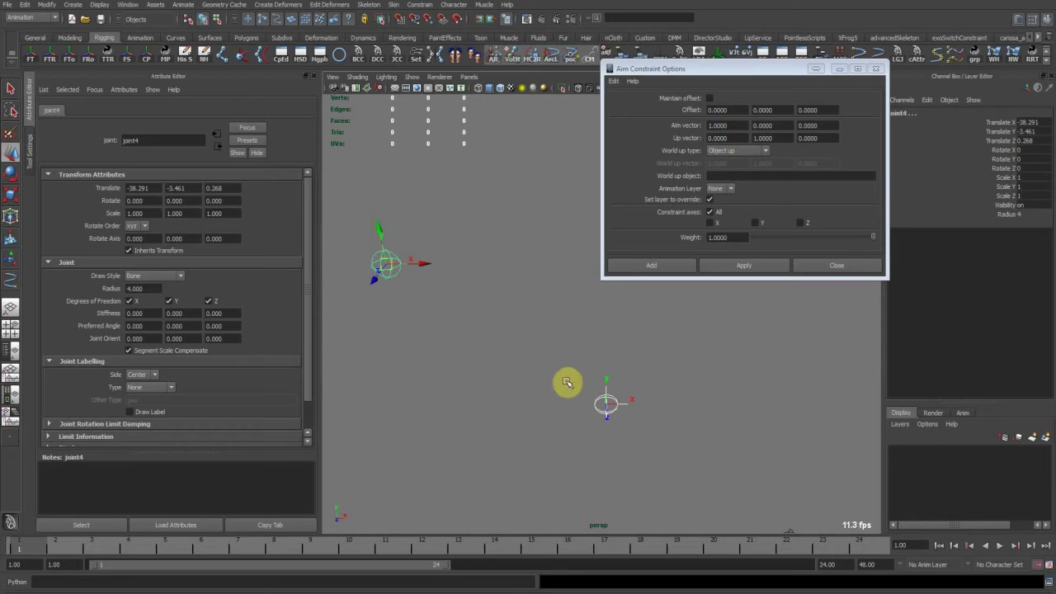
scroll(628, 402, down, 2)
alt+middle_drag(630, 411, 599, 405)
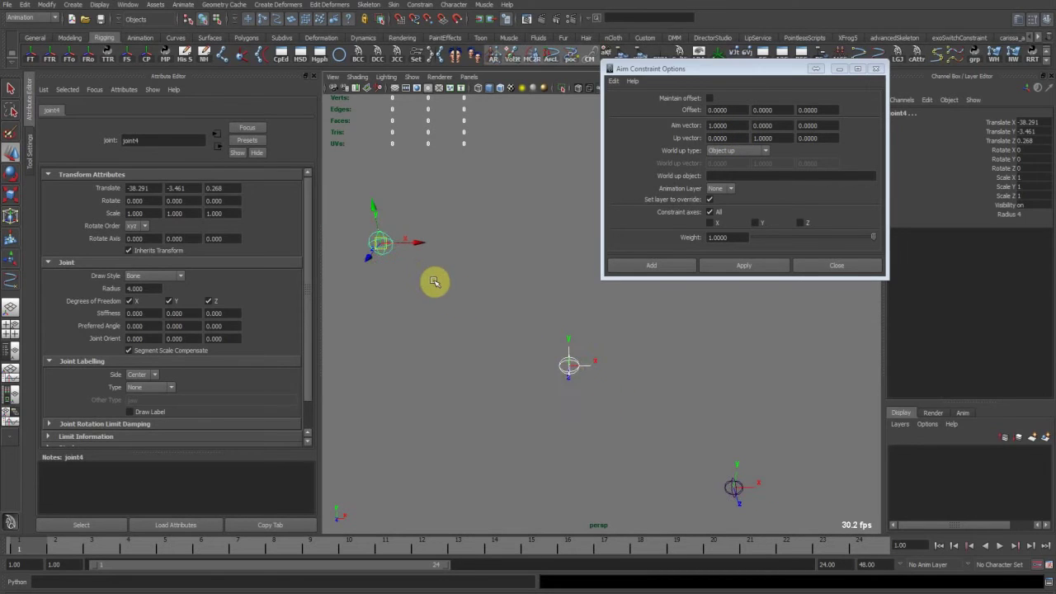
Set the aim constraint's Up vector to 0, 0, 1
double_click(774, 138)
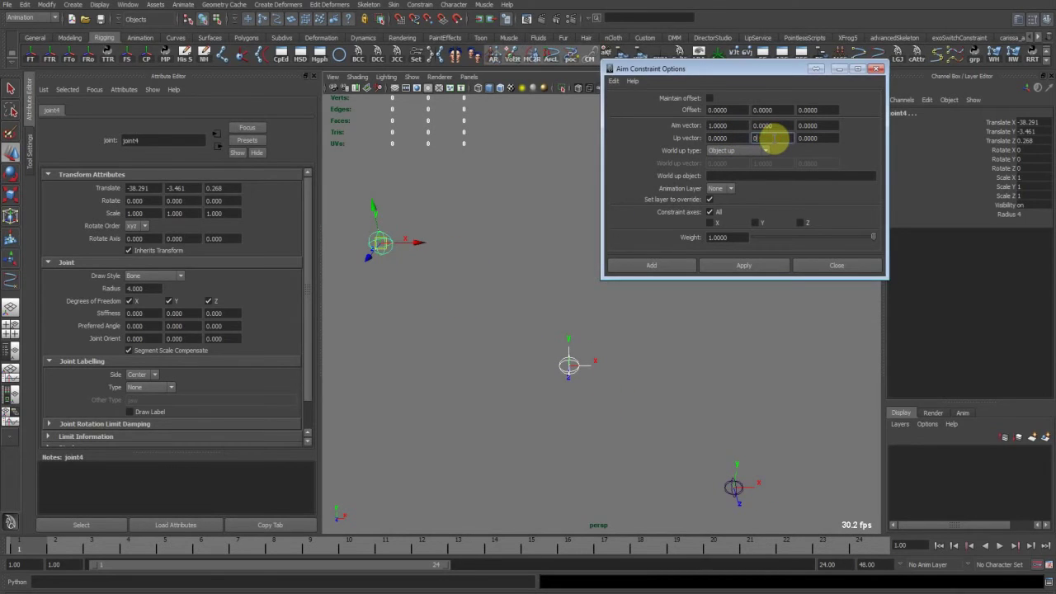
alt+drag(505, 323, 526, 336)
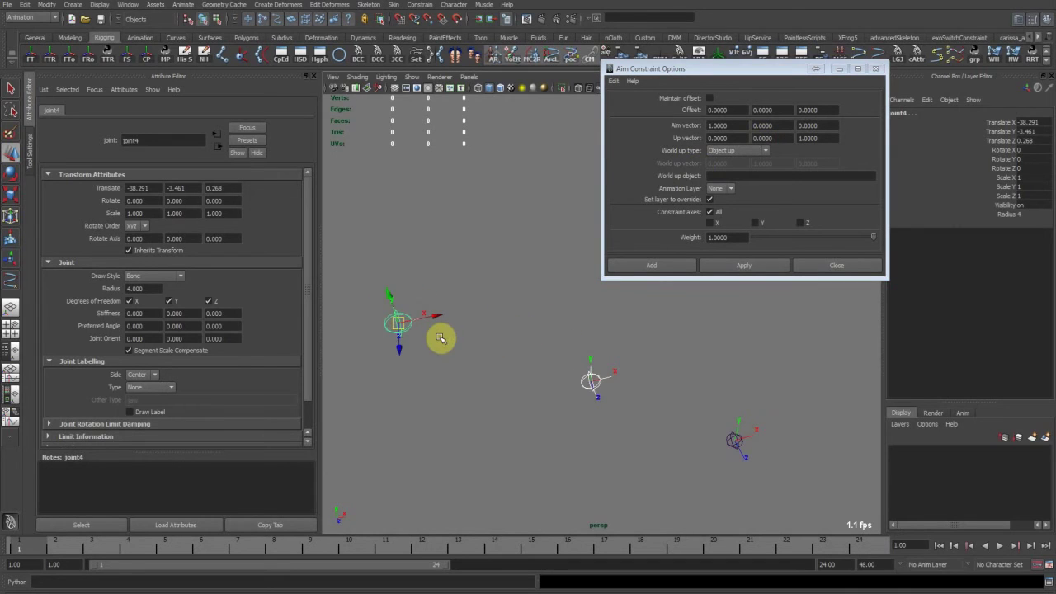
alt+drag(439, 336, 410, 371)
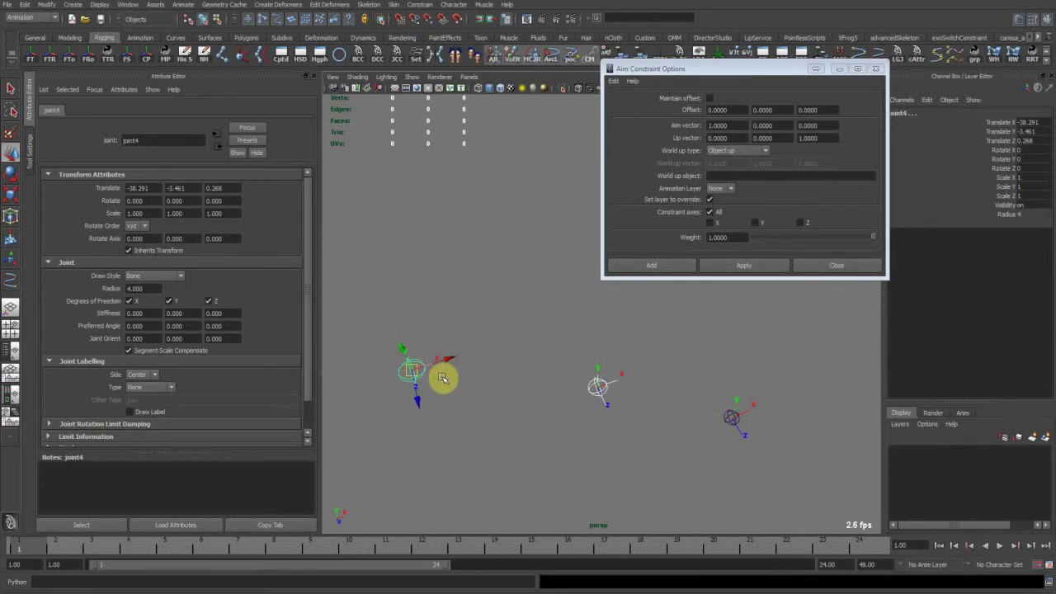
alt+drag(613, 443, 597, 374)
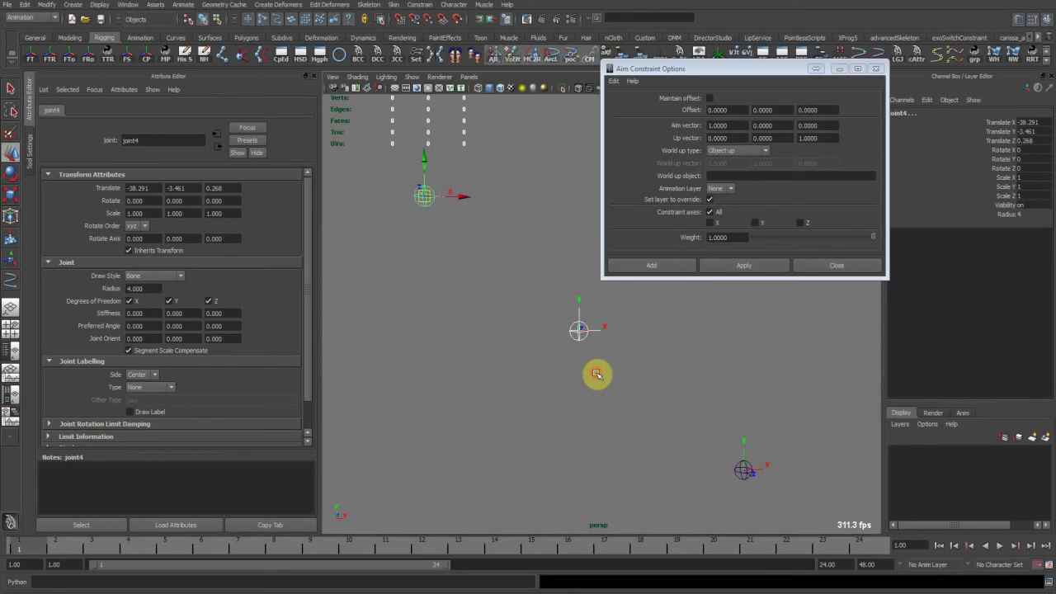
Rotate the first joint to about -39 degrees in Z and about 3 degrees in Y, pointing its X axis at the middle joint
drag(477, 155, 463, 231)
key(e)
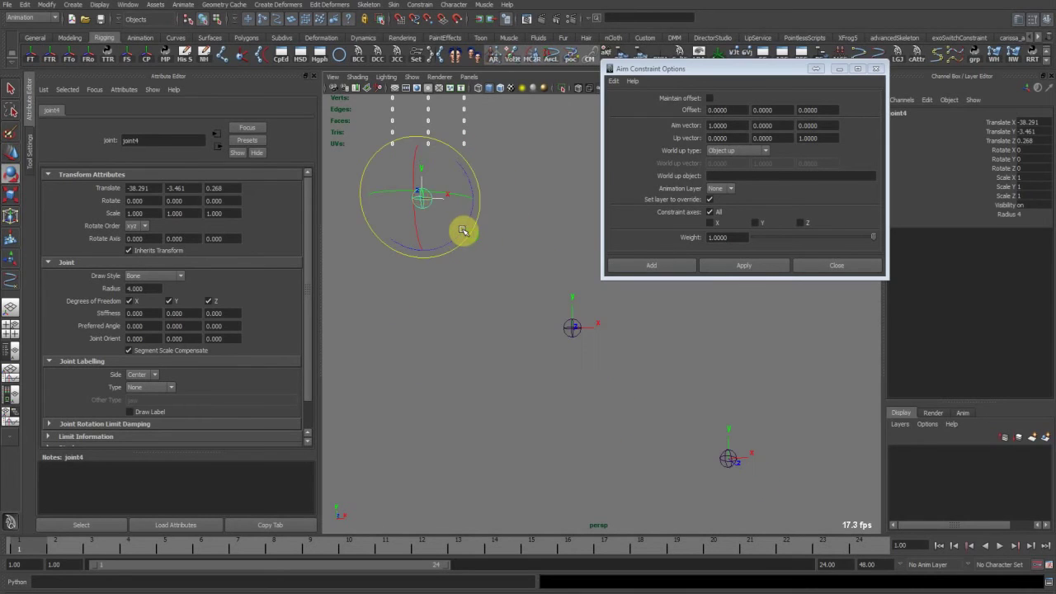
drag(470, 177, 480, 208)
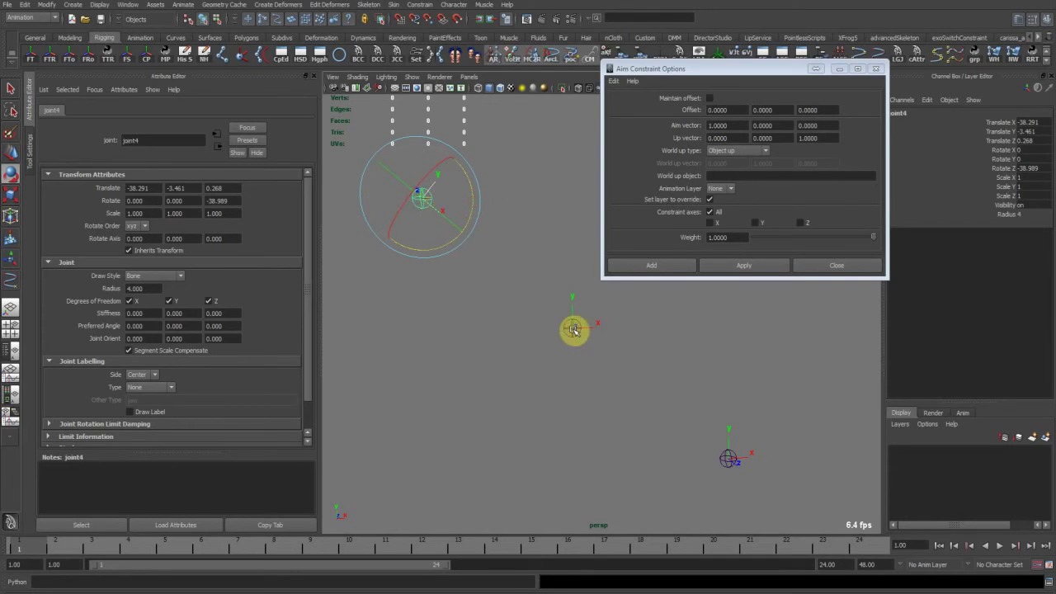
alt+drag(454, 211, 511, 317)
alt+middle_drag(613, 380, 549, 308)
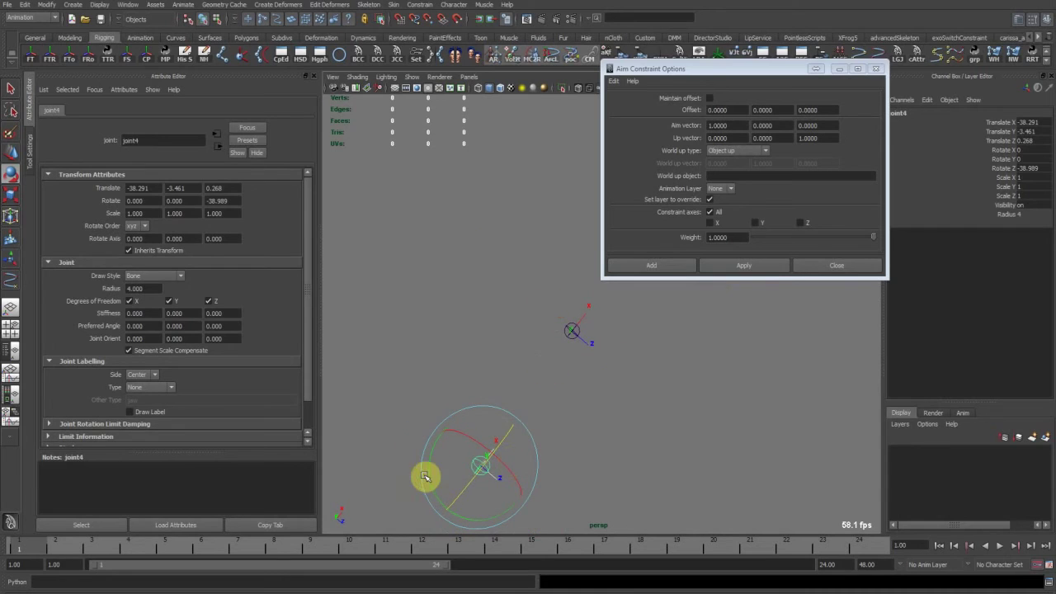
alt+drag(431, 466, 662, 356)
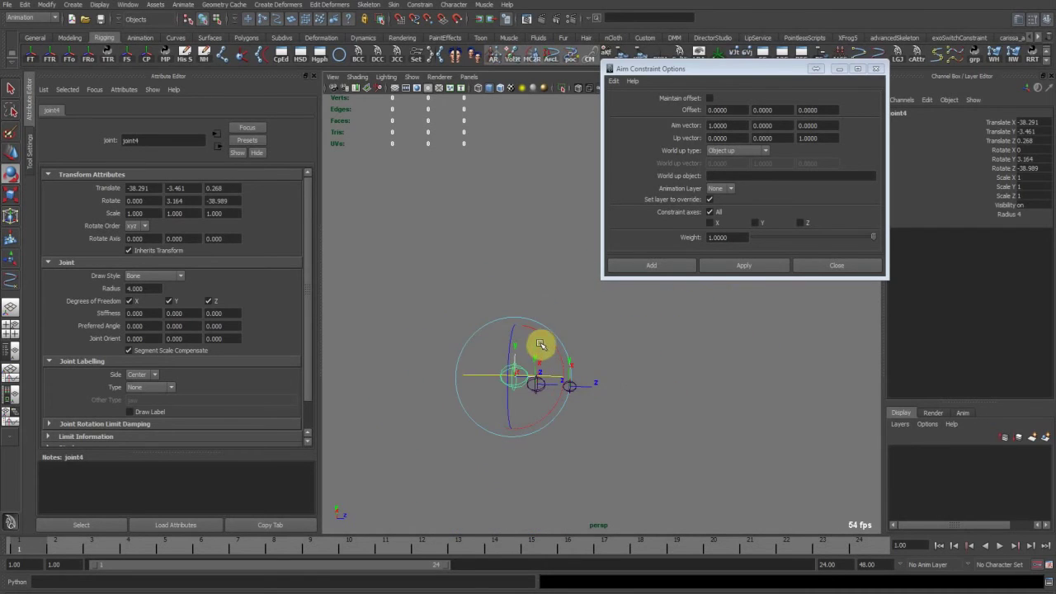
Twist the first joint back and forth around its X axis, ending at a Rotate X of about -3.7 degrees
drag(543, 335, 548, 358)
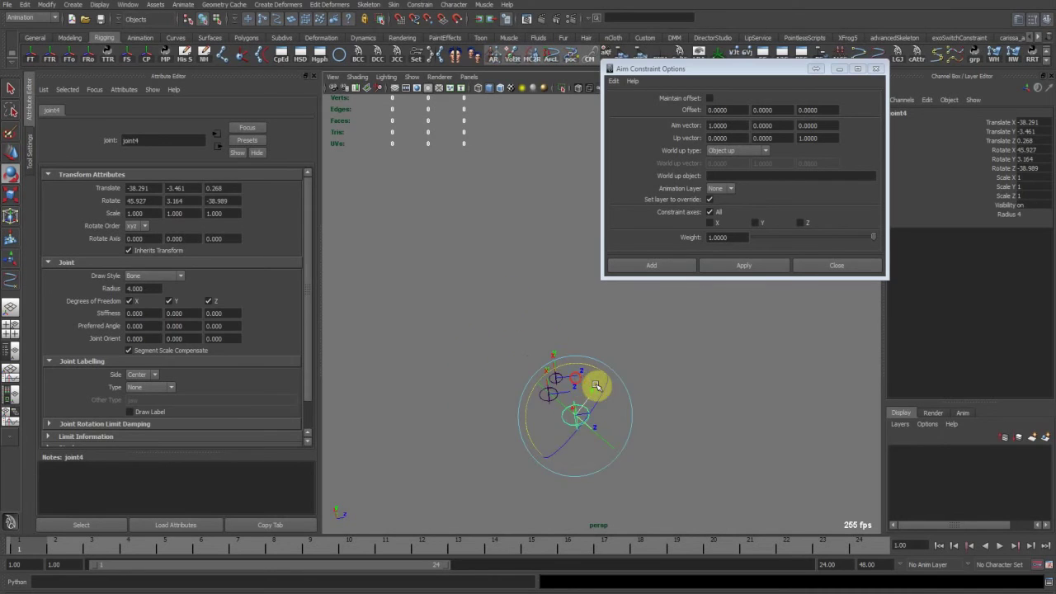
alt+drag(596, 387, 582, 355)
middle_drag(591, 354, 602, 321)
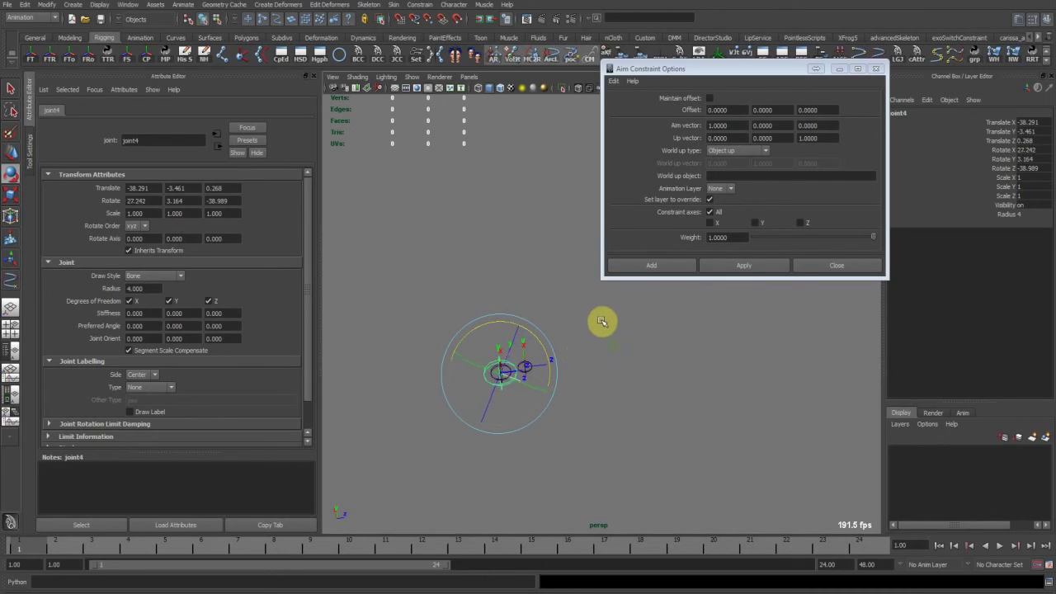
drag(602, 321, 574, 276)
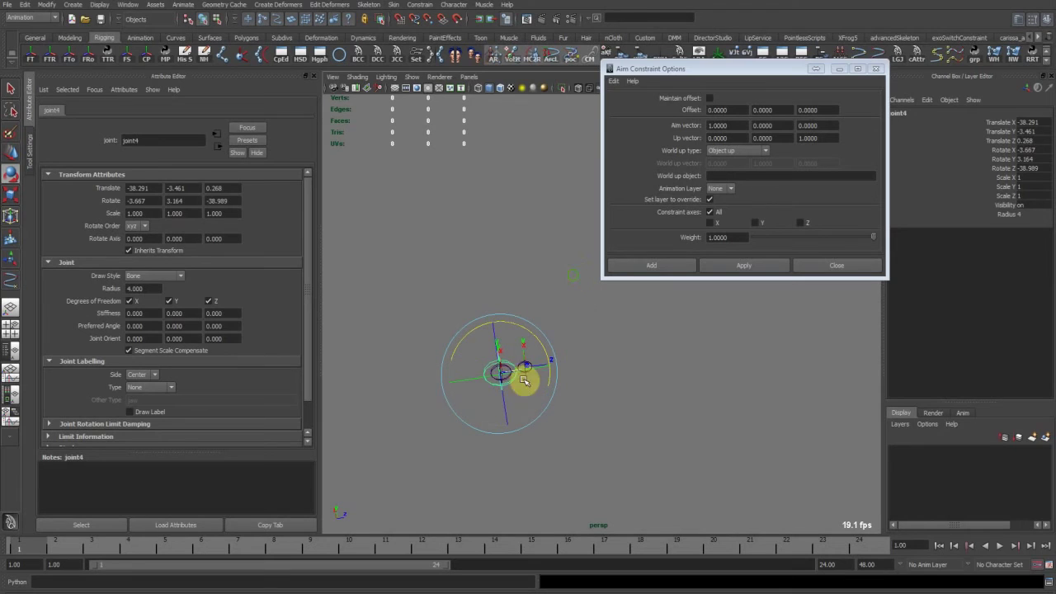
Copy the end joint's name and enter joint6 as the aim constraint's World up object
alt+drag(583, 352, 499, 323)
alt+middle_drag(499, 324, 546, 340)
alt+drag(570, 355, 534, 287)
drag(539, 285, 578, 338)
alt+middle_drag(577, 338, 567, 362)
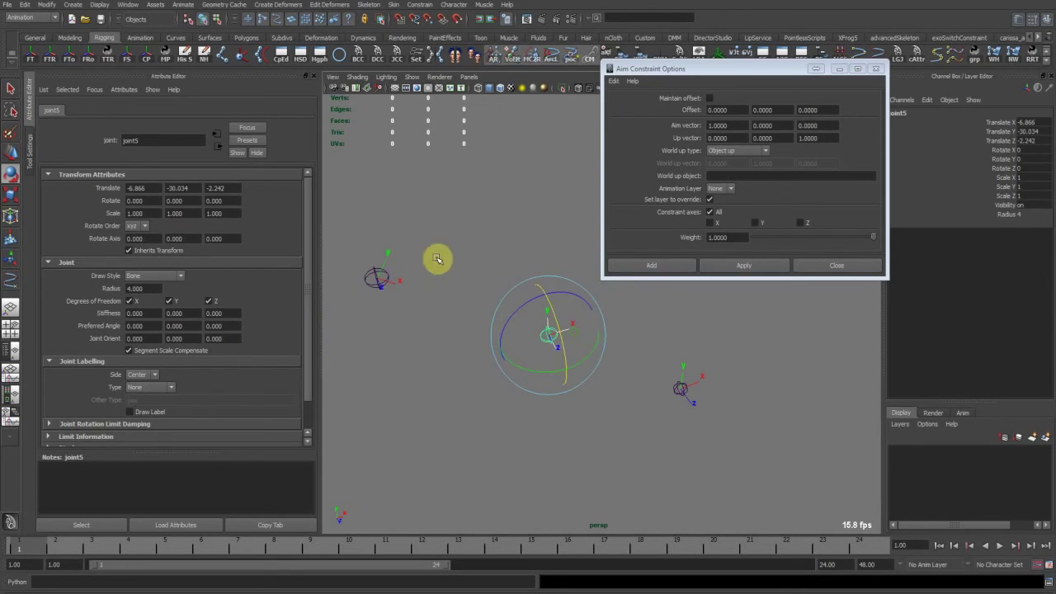
shift+drag(420, 261, 359, 302)
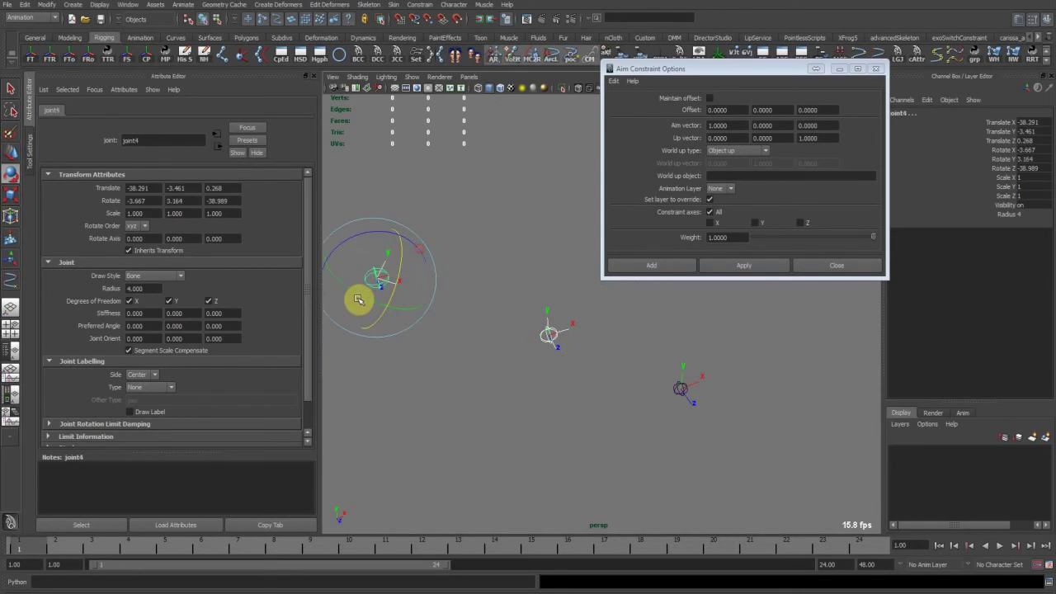
click(682, 386)
key(ctrl+c)
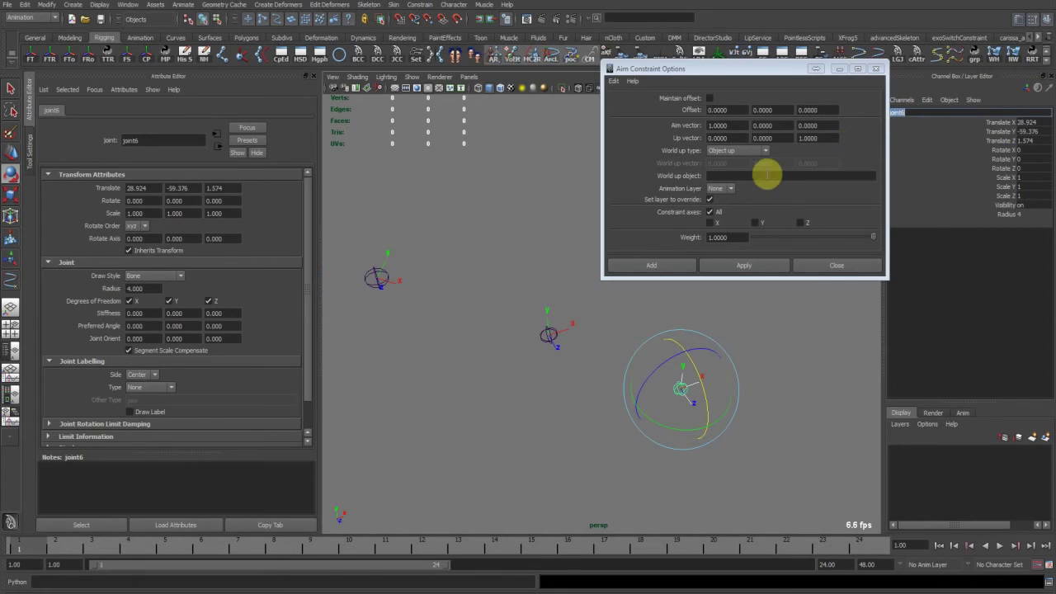
click(767, 175)
key(ctrl+v)
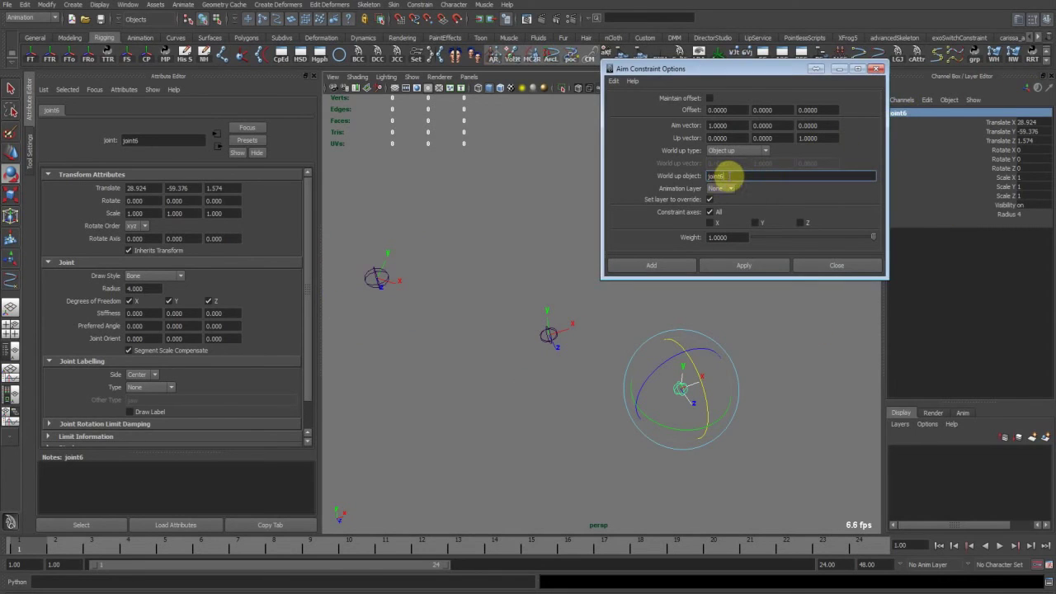
Aim-constrain the first joint to the middle joint with the current options, and select the first joint
click(548, 335)
key(w)
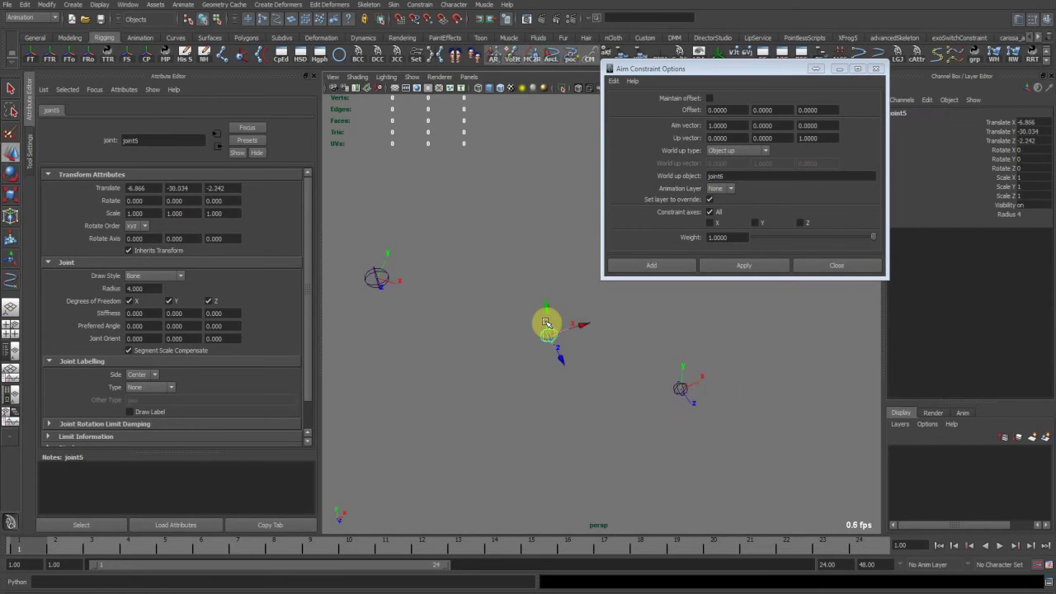
shift+drag(401, 236, 364, 318)
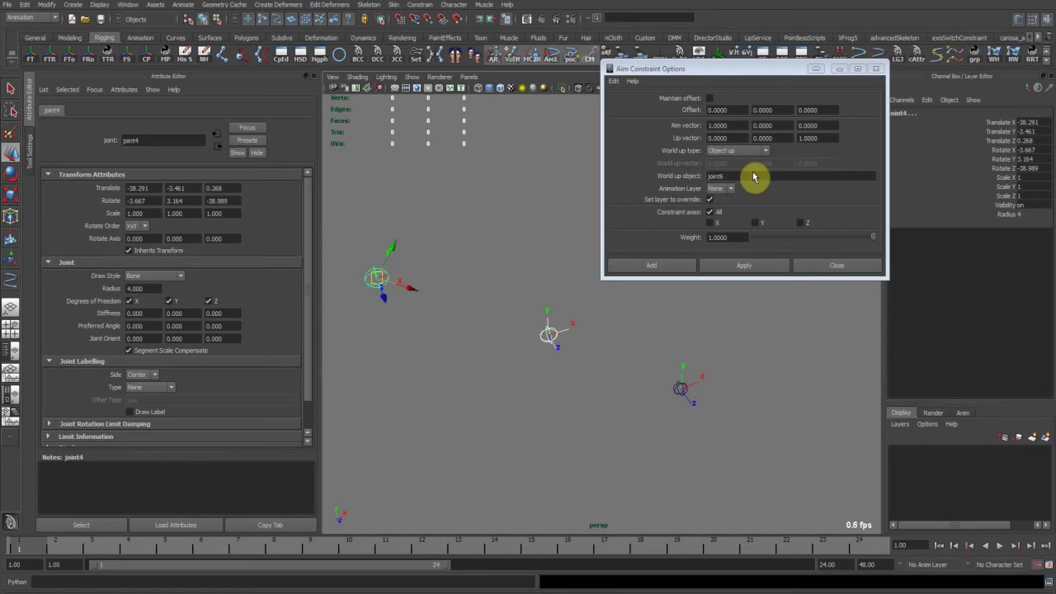
click(744, 265)
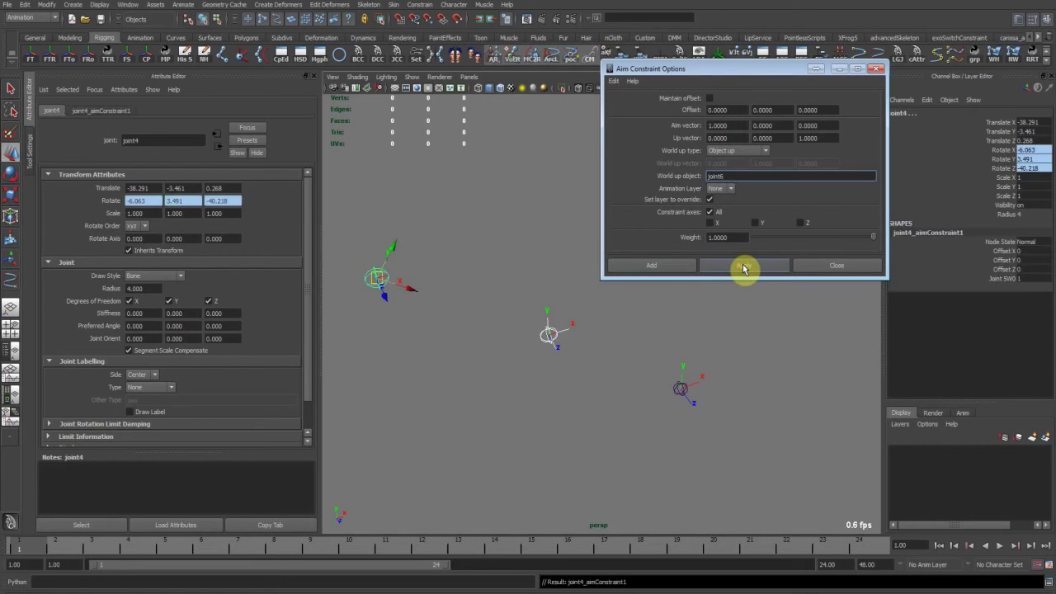
click(376, 292)
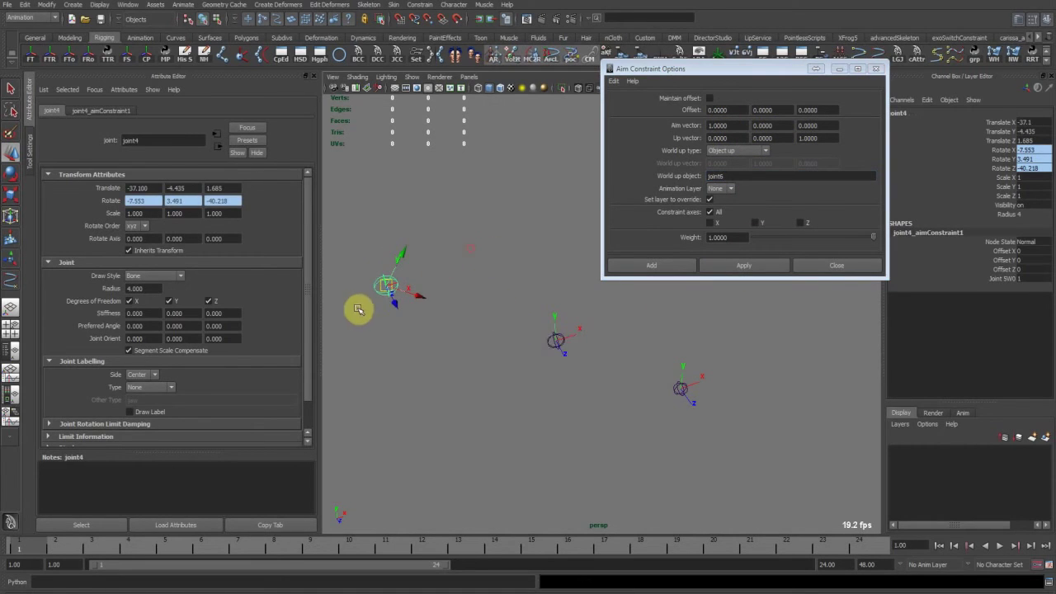
Delete the aim constraint under joint4 in the Outliner and freeze the joint's transformations
drag(239, 183, 210, 143)
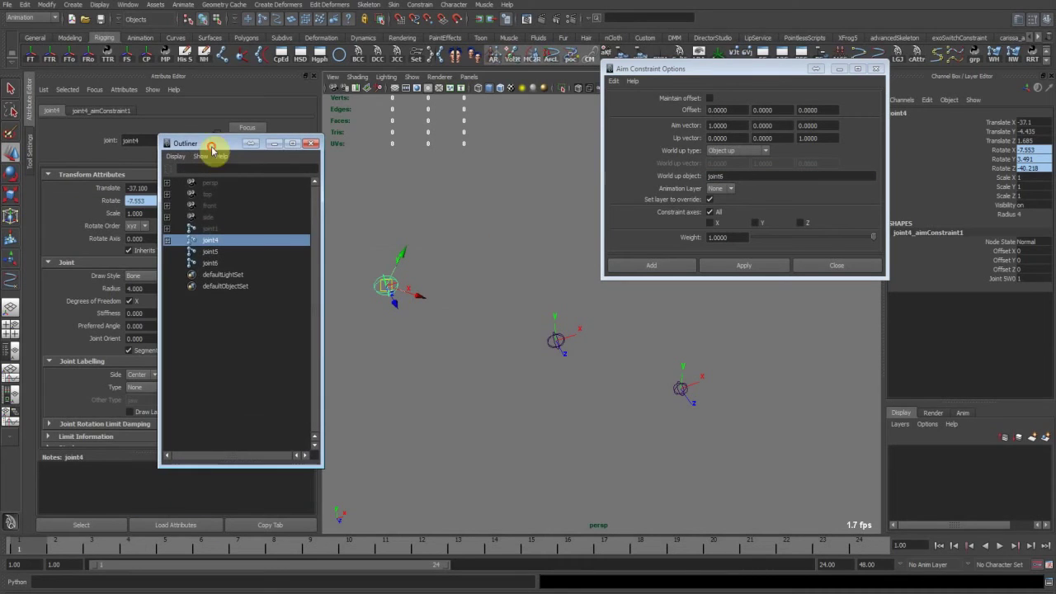
click(167, 240)
click(241, 254)
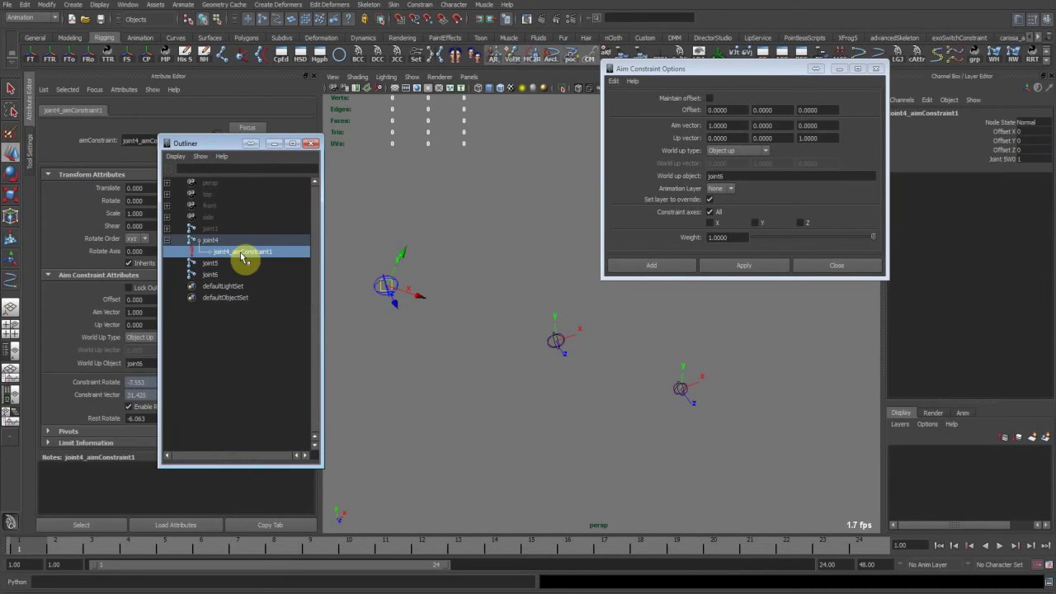
key(Delete)
click(225, 241)
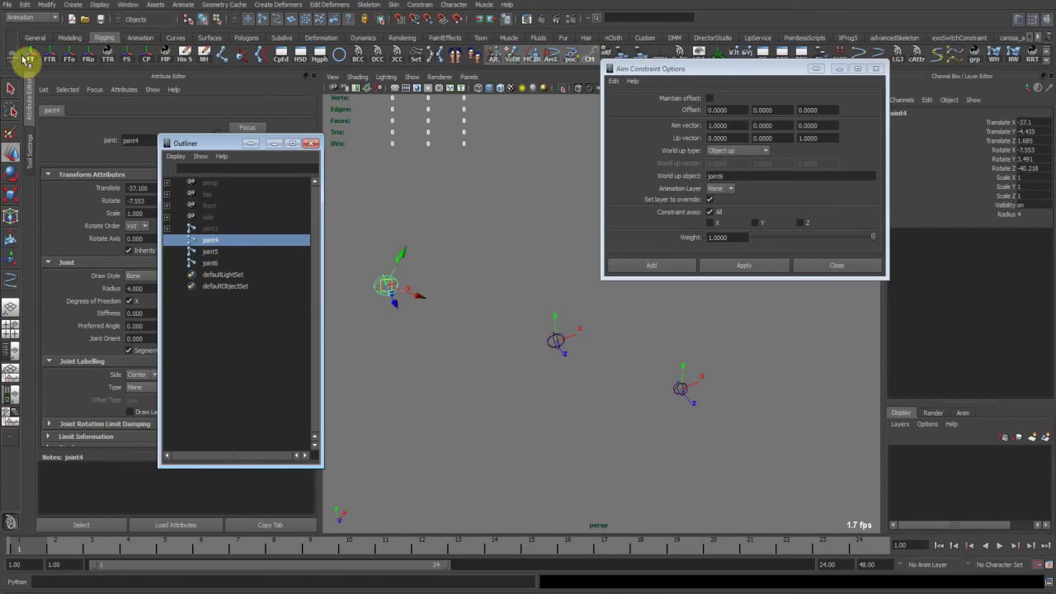
click(30, 56)
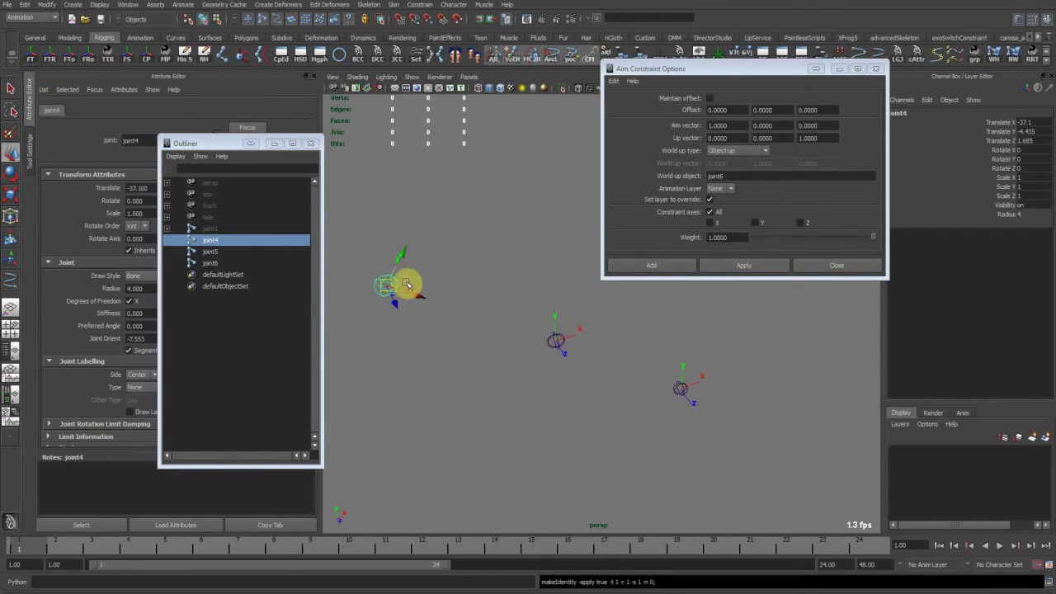
Copy the first joint's name and enter joint4 as the aim constraint's World up object
alt+drag(485, 273, 412, 285)
click(464, 279)
alt+drag(483, 182, 583, 341)
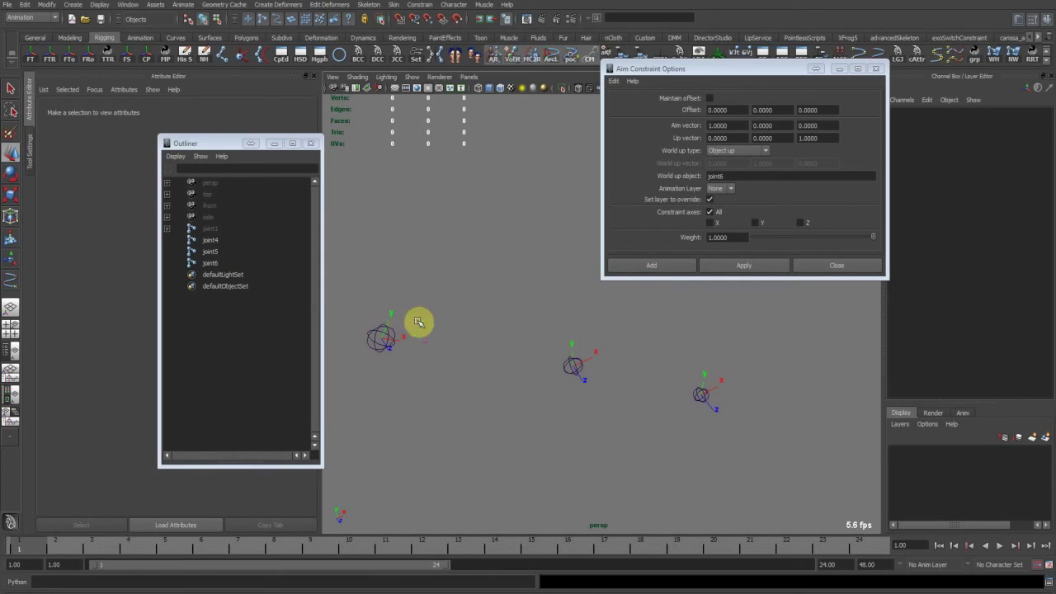
drag(518, 332, 621, 401)
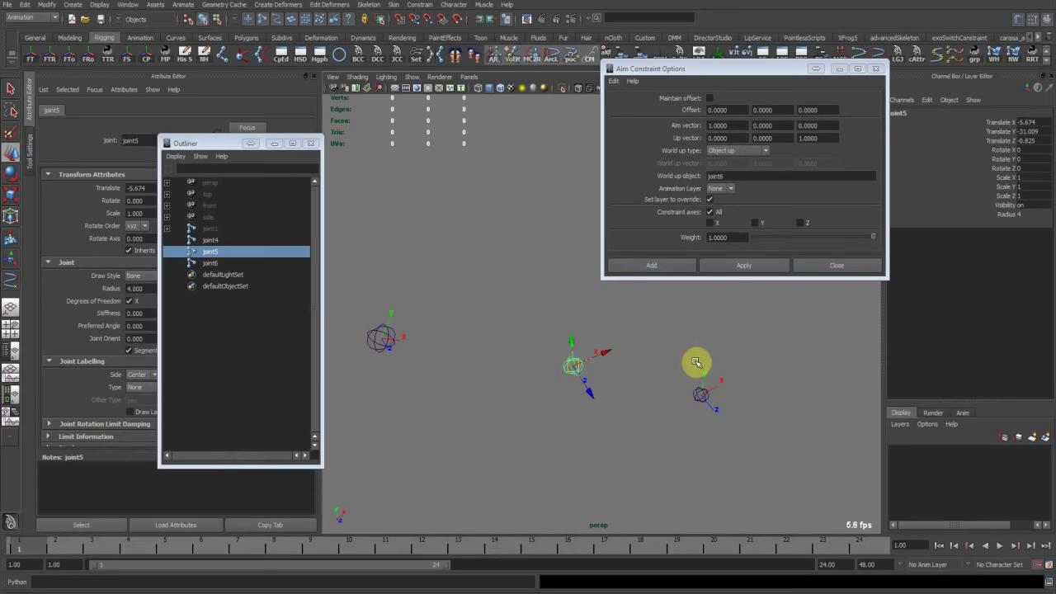
shift+drag(685, 351, 717, 407)
drag(685, 374, 721, 419)
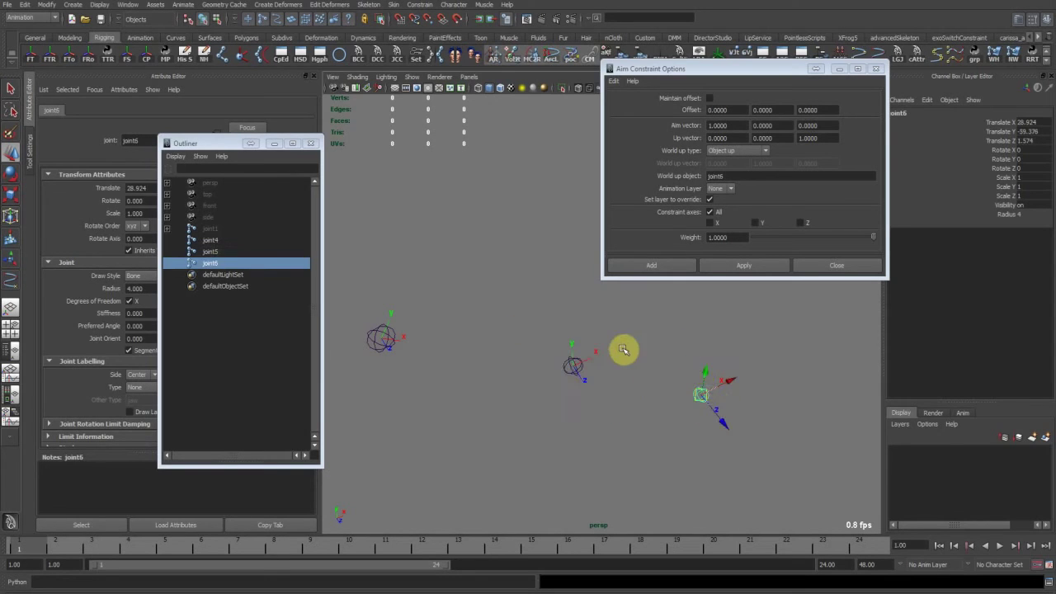
shift+drag(623, 349, 543, 392)
click(377, 341)
double_click(226, 241)
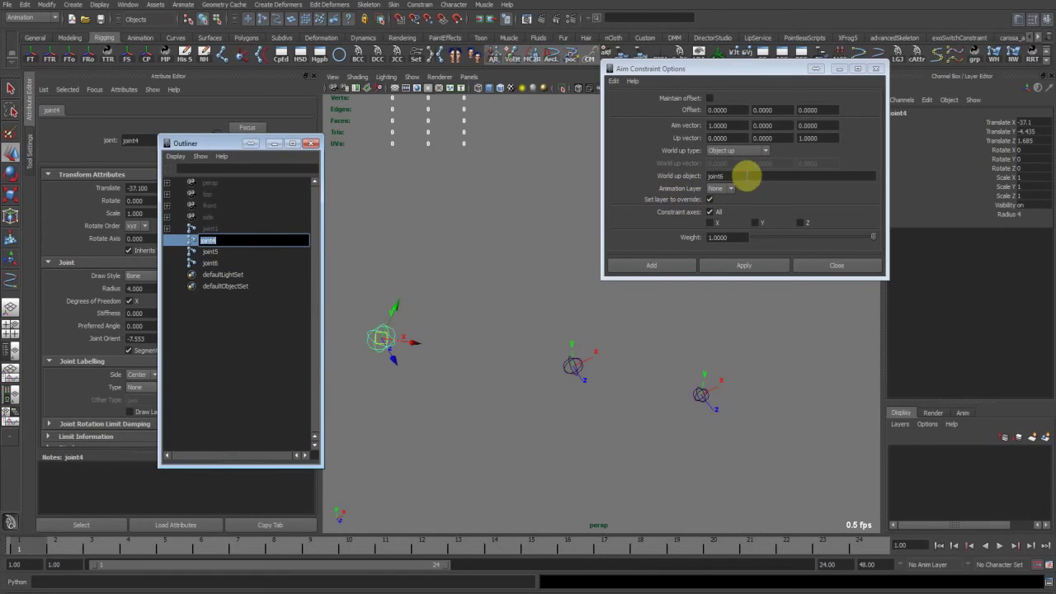
drag(746, 175, 678, 177)
key(ctrl+v)
key(Return)
Aim-constrain the middle joint to the end joint, using joint4 as the World up object
drag(687, 387, 749, 427)
shift+drag(609, 347, 547, 376)
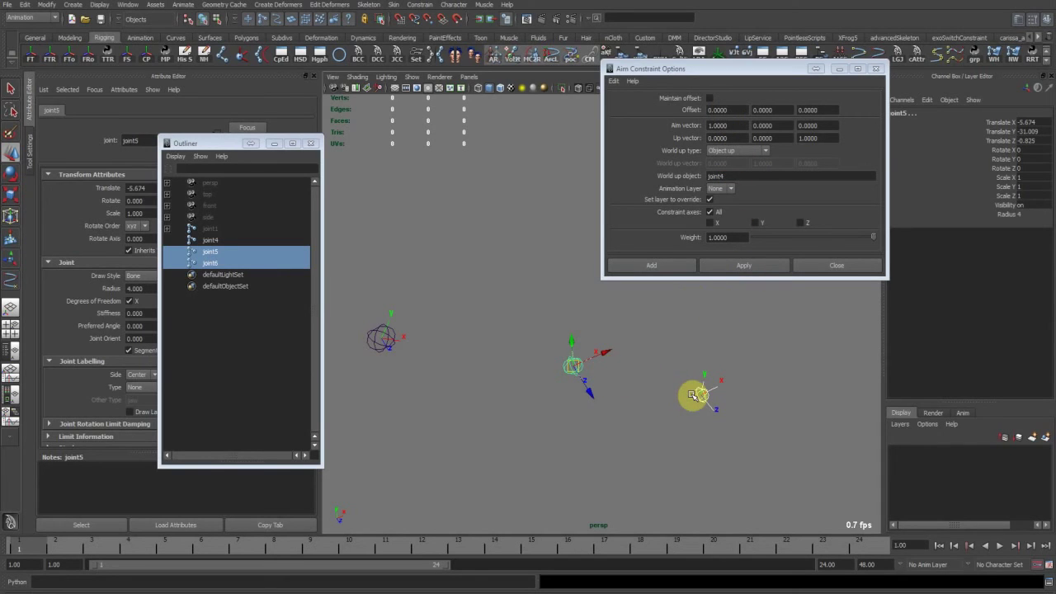
alt+drag(493, 361, 565, 406)
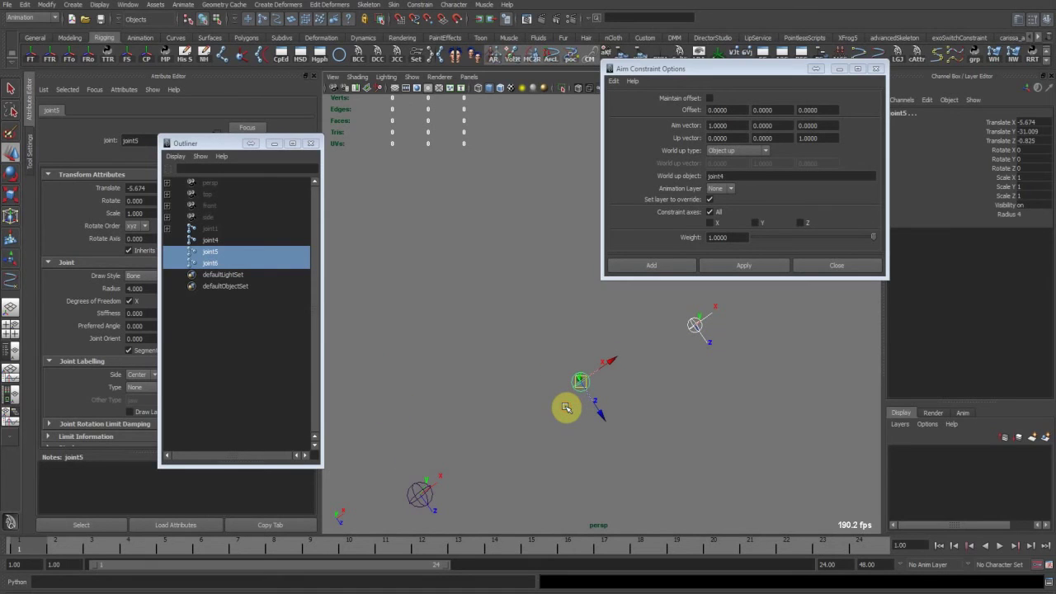
click(767, 265)
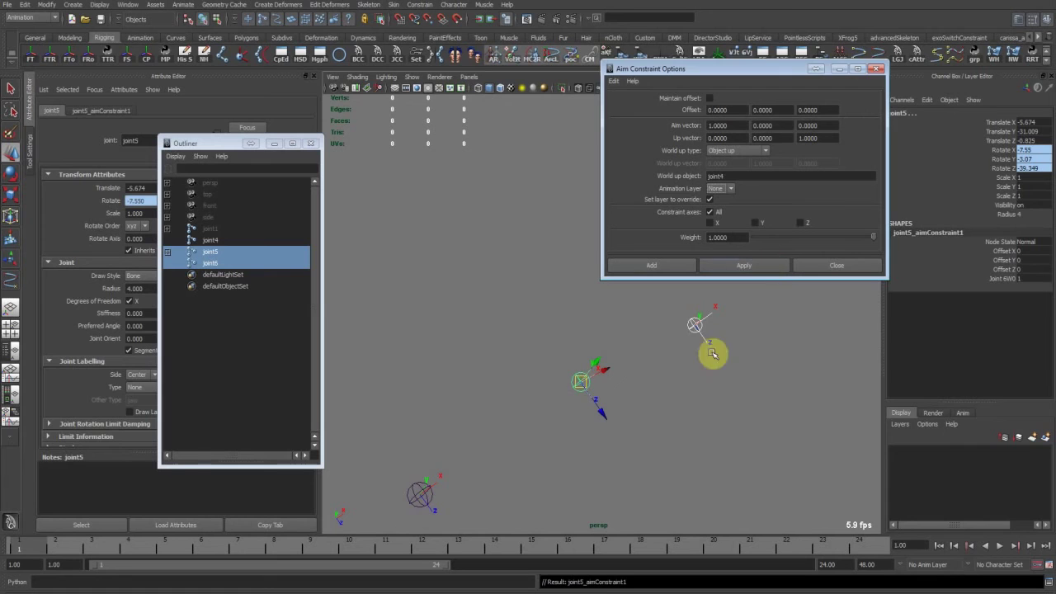
alt+drag(604, 403, 594, 380)
click(622, 413)
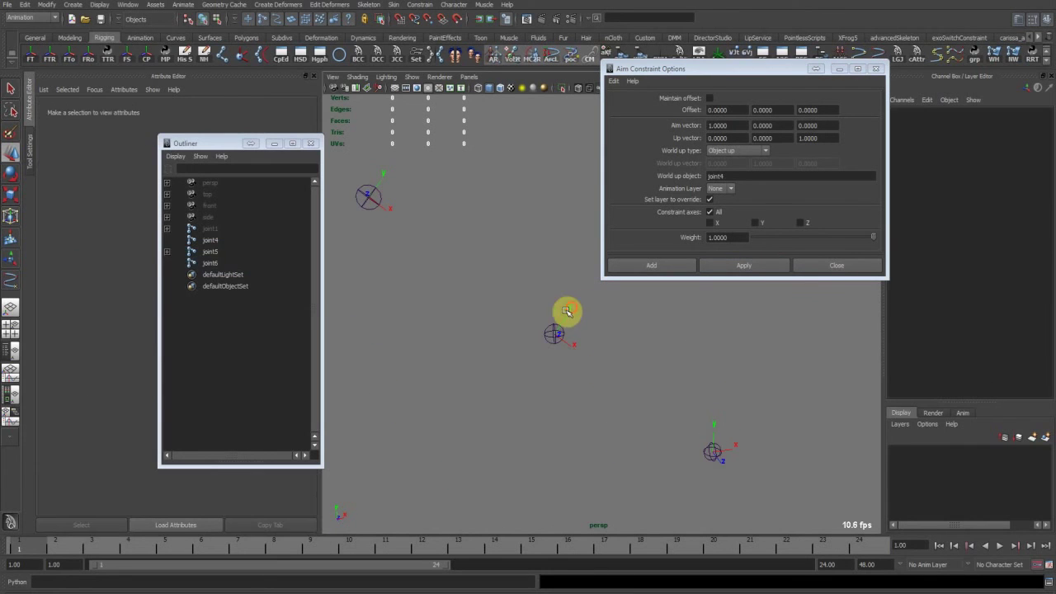
Delete the aim constraint under joint5 in the Outliner and freeze the middle joint's transformations
click(555, 333)
click(168, 253)
click(234, 265)
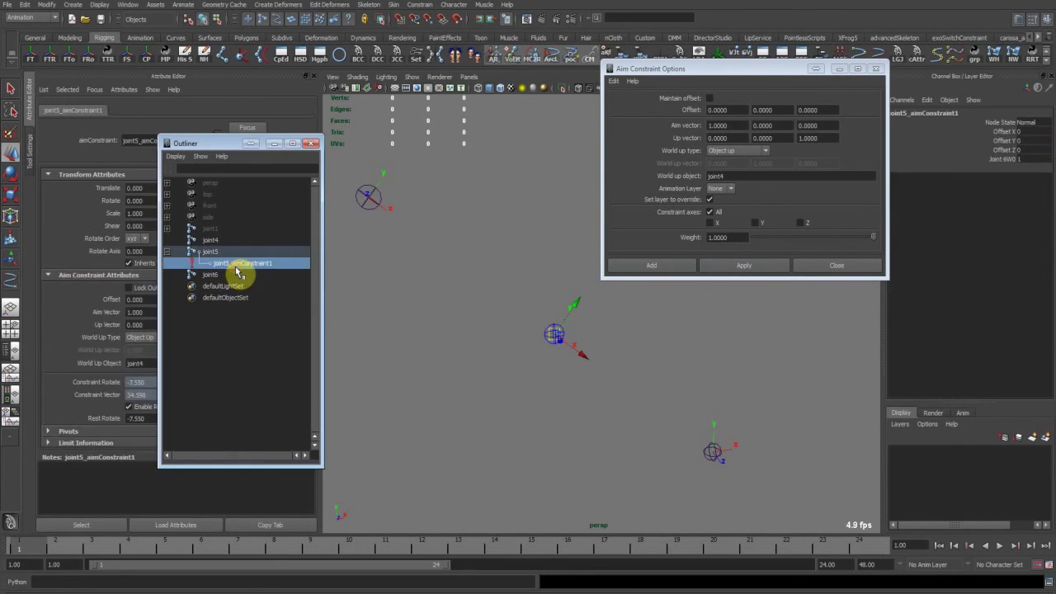
key(Delete)
click(218, 254)
click(37, 58)
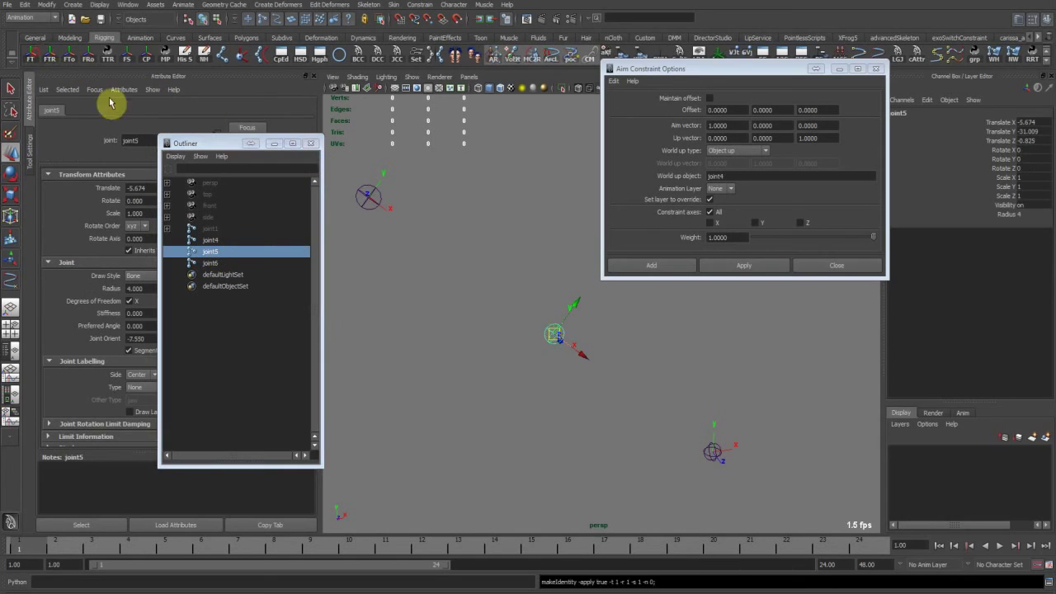
Parent the end joint to the middle joint and the middle joint to the first joint, forming one chain
click(707, 378)
alt+drag(707, 378, 580, 324)
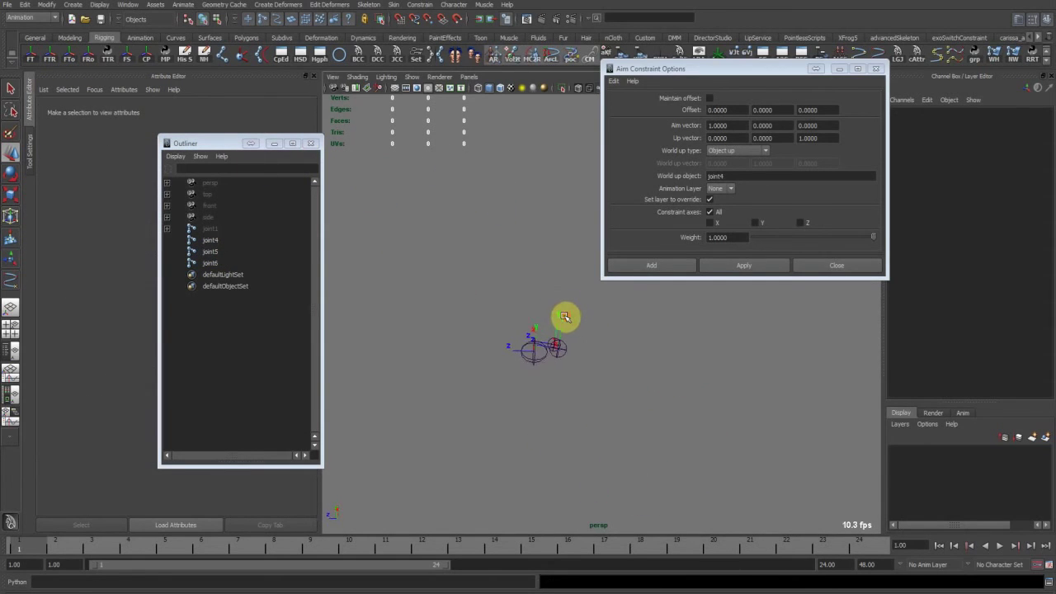
alt+drag(569, 335, 609, 336)
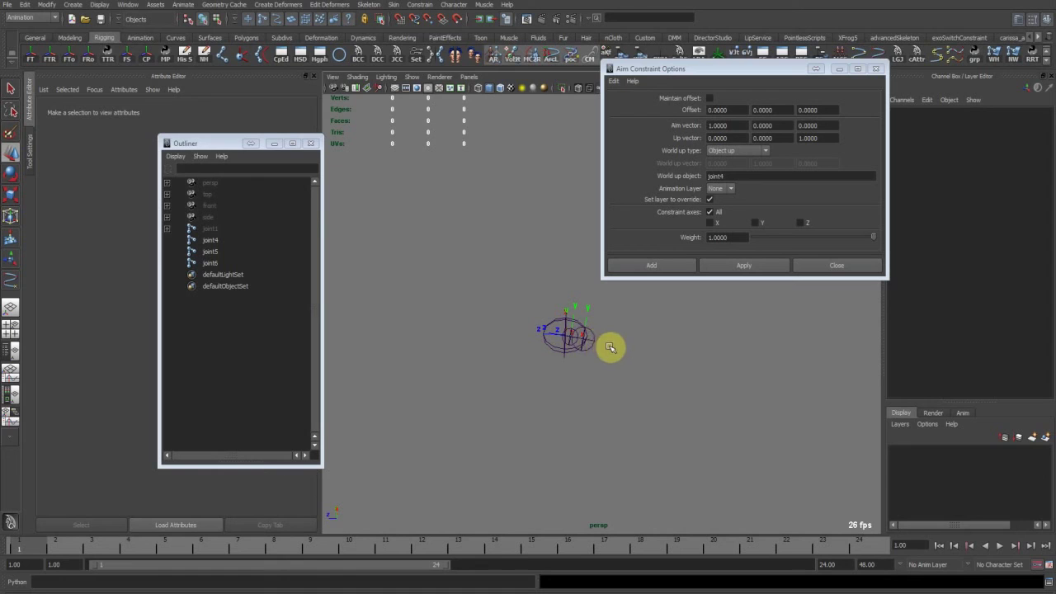
alt+drag(609, 347, 609, 356)
click(563, 367)
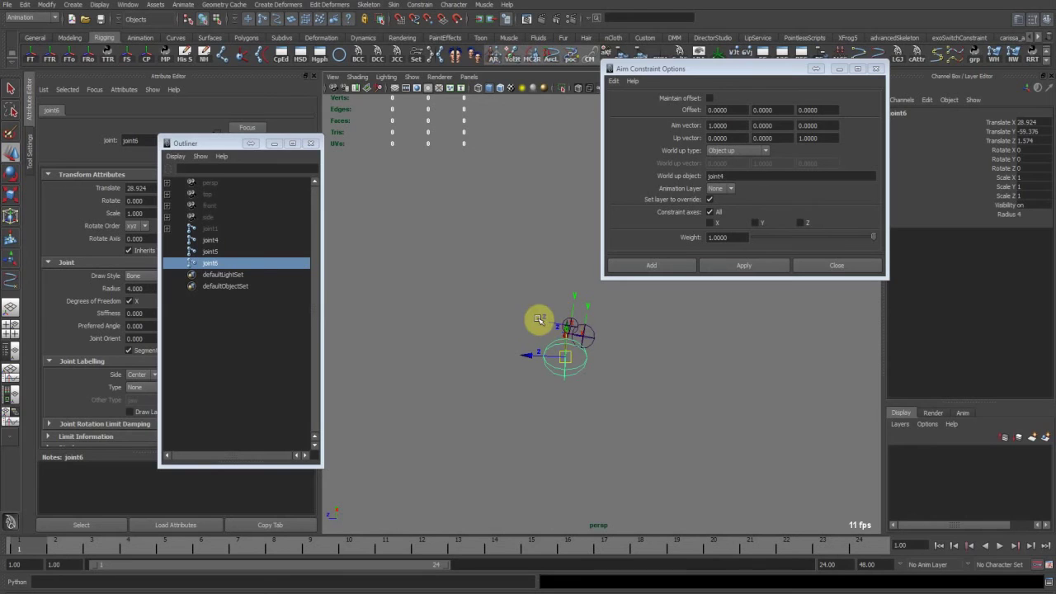
alt+drag(604, 344, 606, 365)
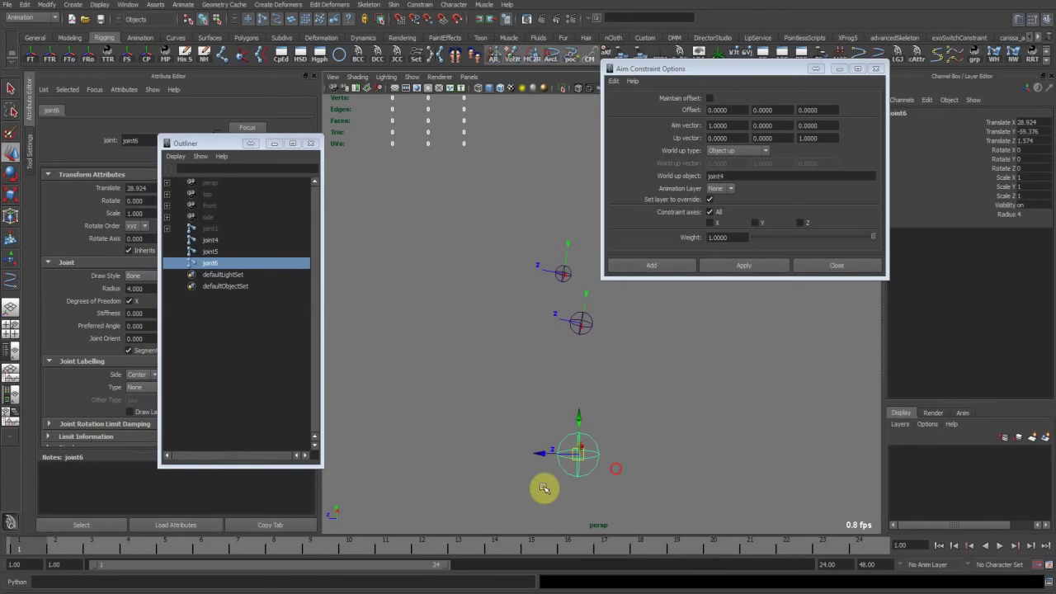
shift+drag(607, 361, 548, 311)
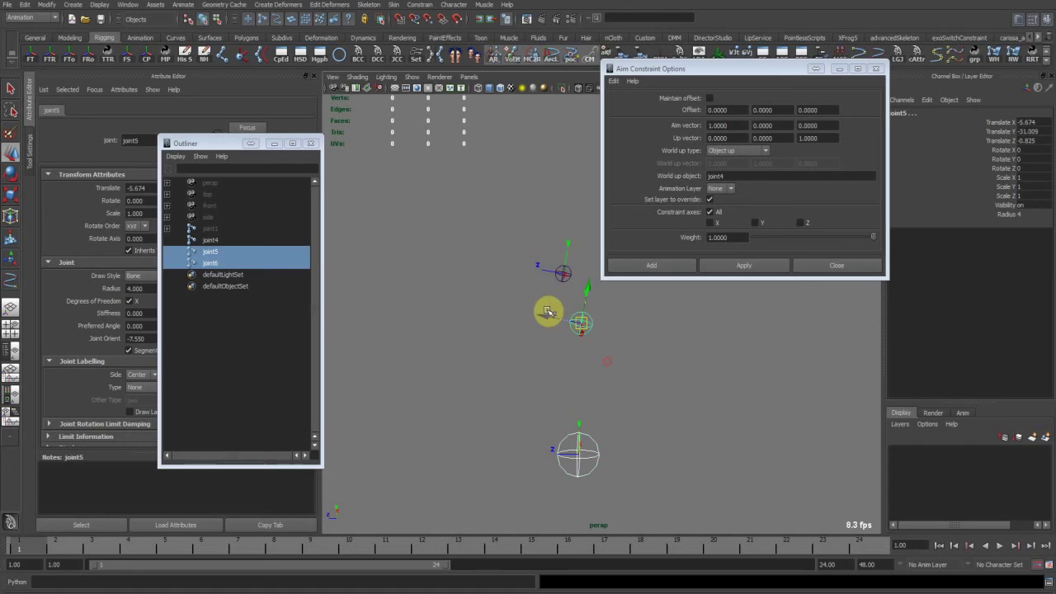
key(p)
click(584, 312)
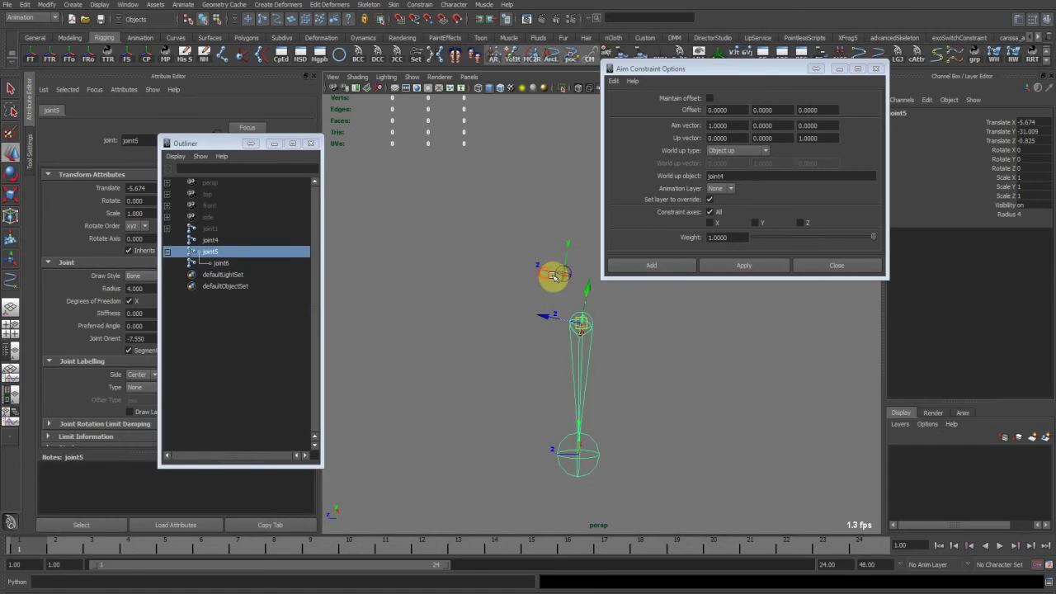
shift+click(567, 275)
key(p)
Move the Outliner off the Attribute Editor and set all three Joint Orient values of the end joint to 0
drag(624, 447, 565, 472)
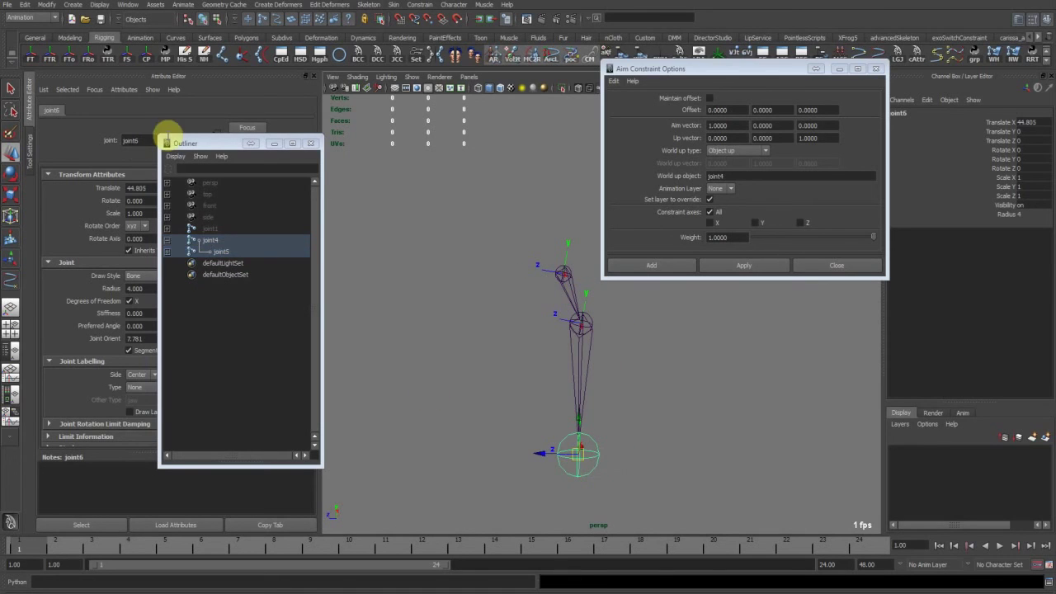
click(203, 152)
drag(216, 142, 358, 109)
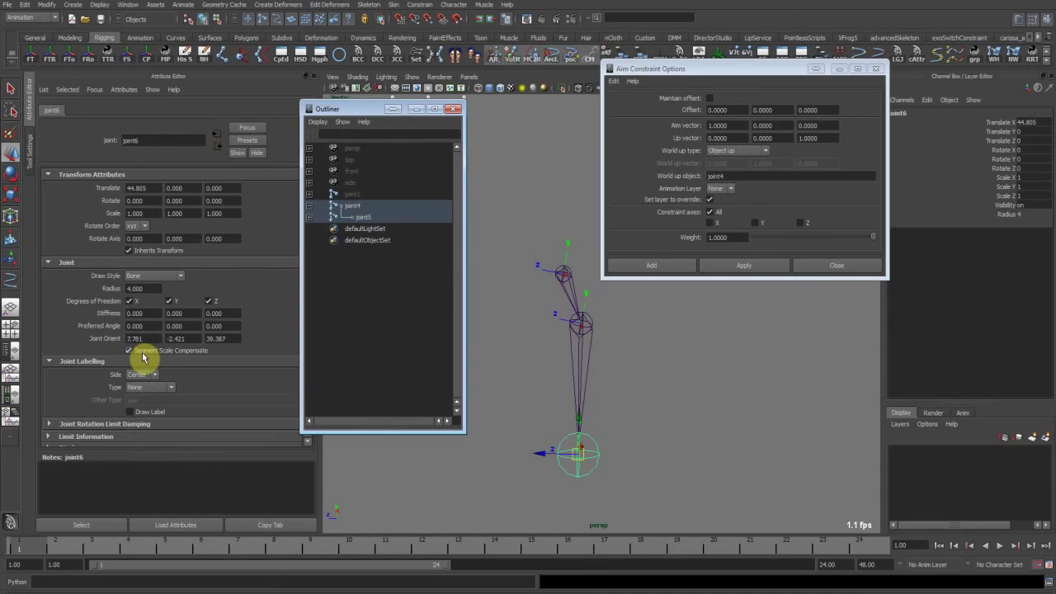
click(155, 337)
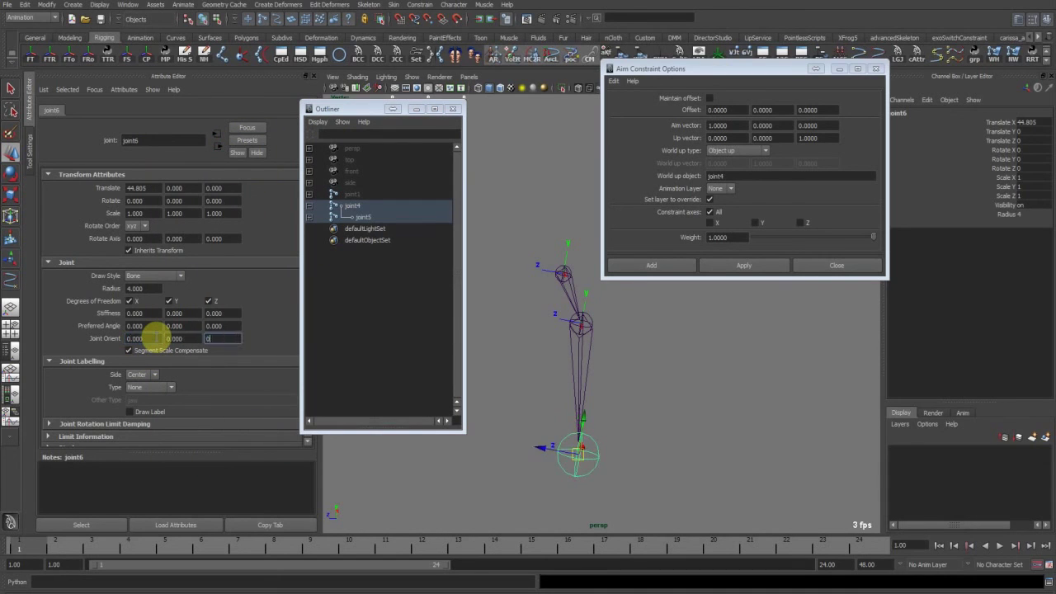
Examine from several angles how the end joint's axes align with the rest of the chain
alt+drag(624, 488, 693, 418)
alt+middle_drag(693, 418, 676, 440)
alt+drag(674, 440, 660, 436)
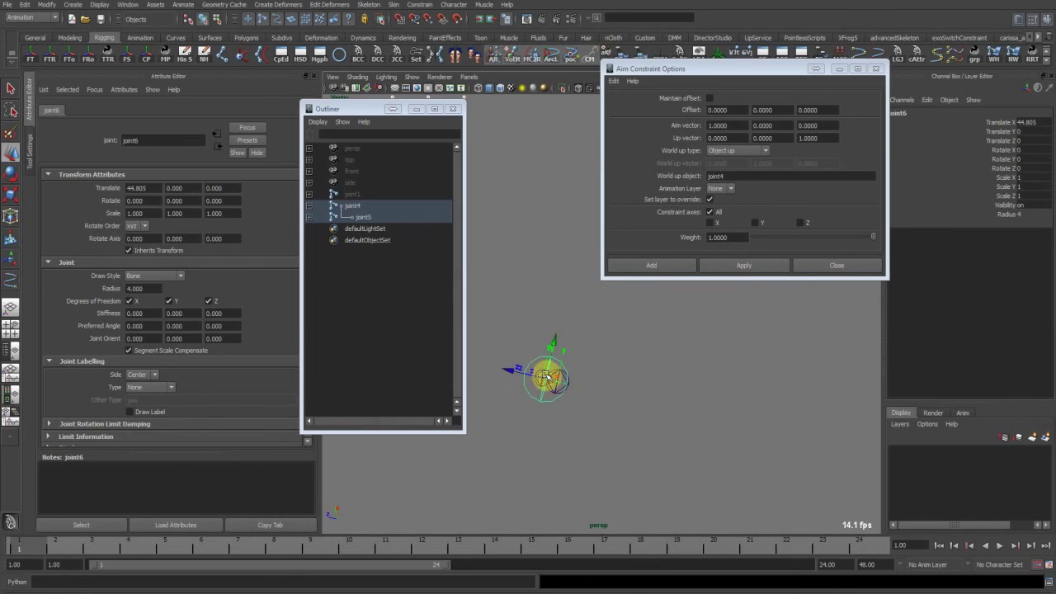
alt+drag(563, 382, 480, 164)
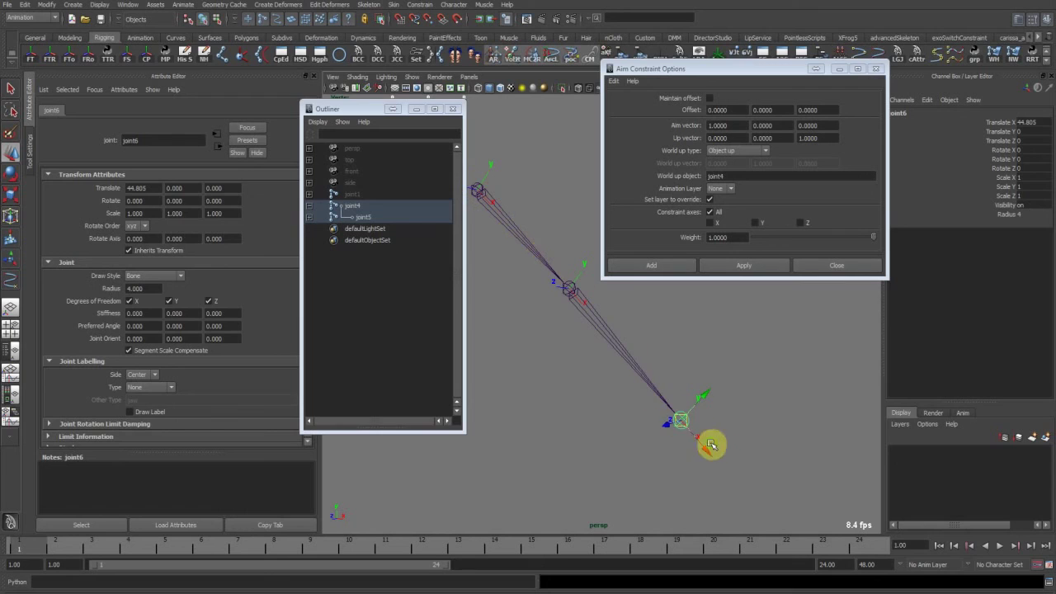
alt+middle_drag(712, 445, 707, 434)
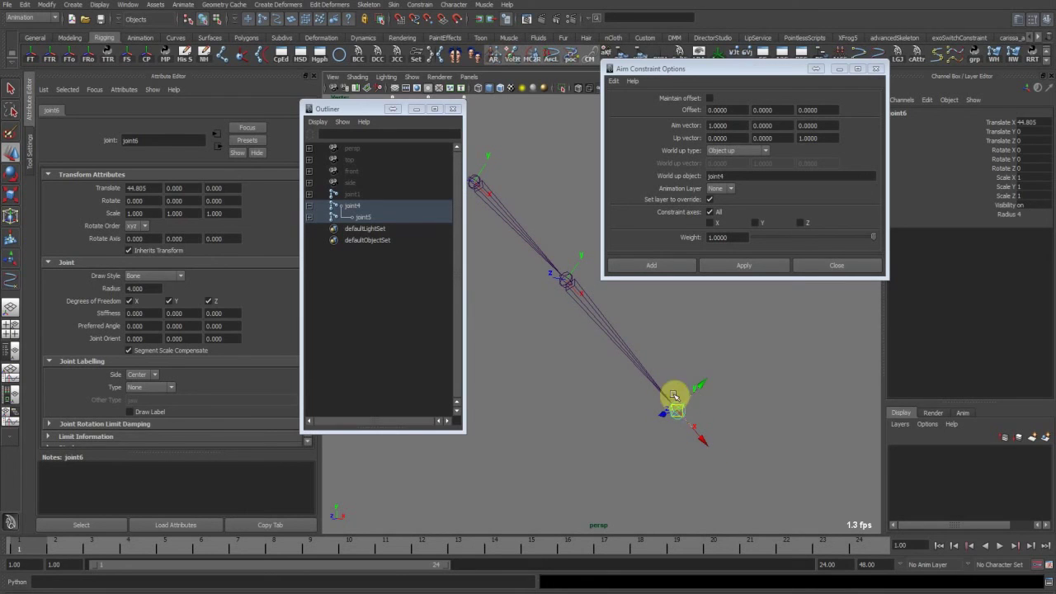
alt+drag(670, 356, 638, 366)
alt+right_drag(611, 380, 706, 430)
alt+middle_drag(705, 430, 646, 357)
alt+drag(691, 373, 684, 369)
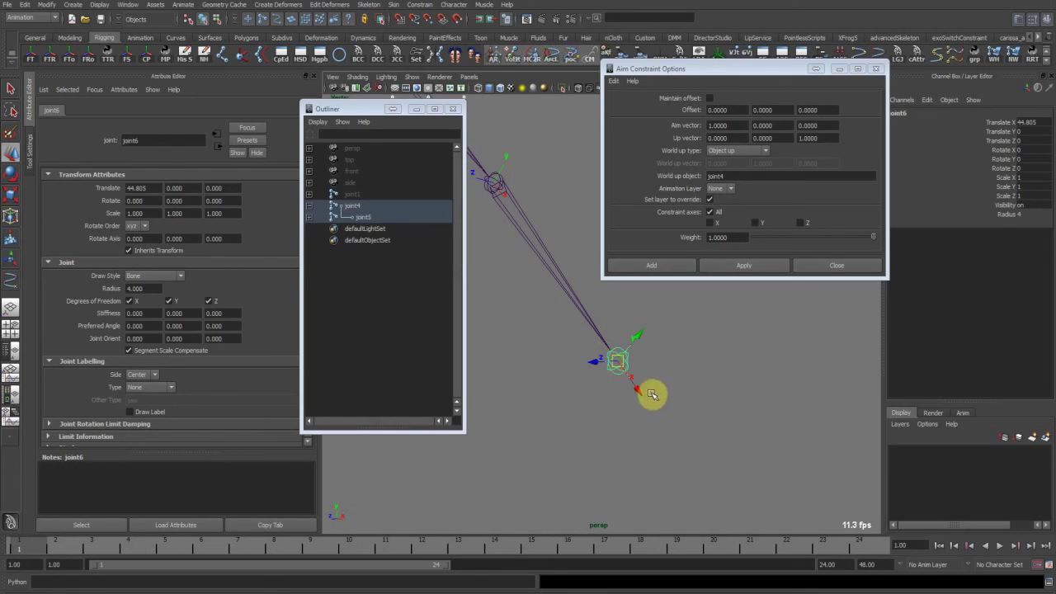
Rotate the end joint freehand to about 13.4, 1.6, -29.2 degrees and freeze its transformations
key(e)
drag(638, 380, 605, 340)
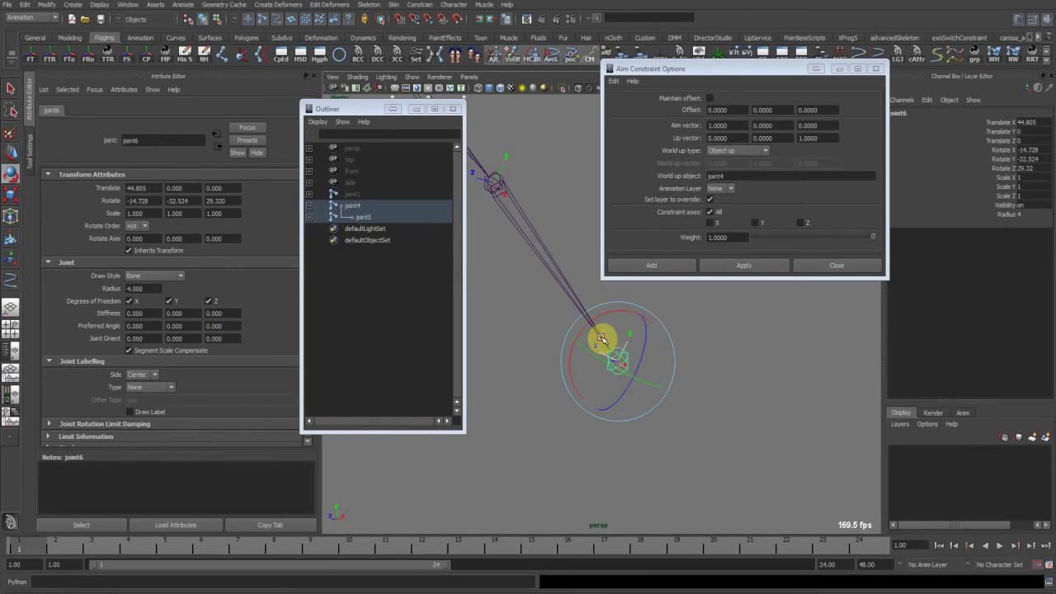
mouse_move(620, 391)
mouse_down()
mouse_move(646, 394)
mouse_move(638, 372)
mouse_move(618, 386)
mouse_up()
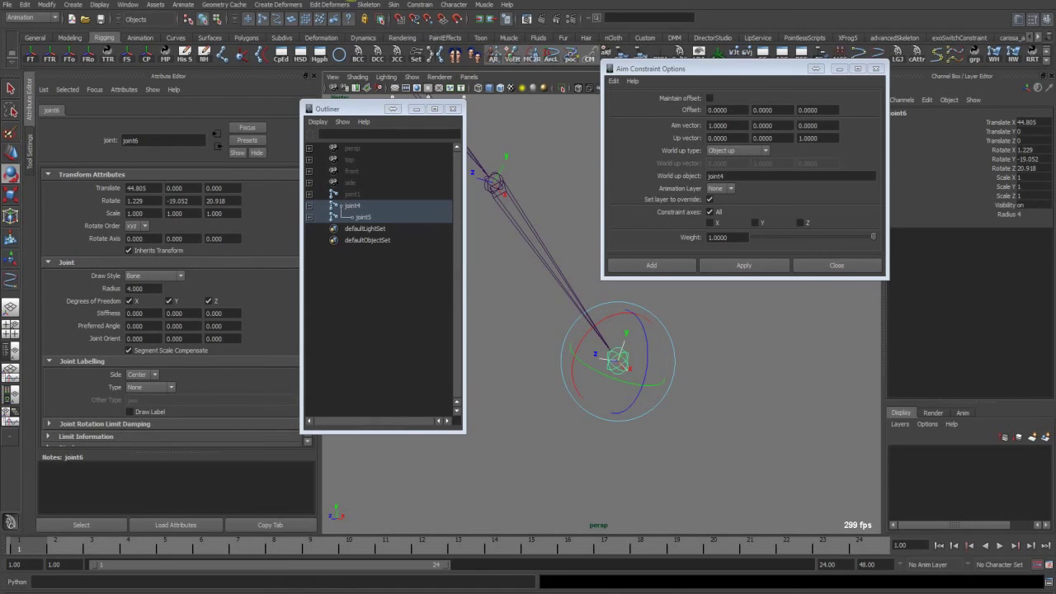
alt+middle_drag(561, 309, 595, 371)
alt+right_drag(595, 371, 562, 317)
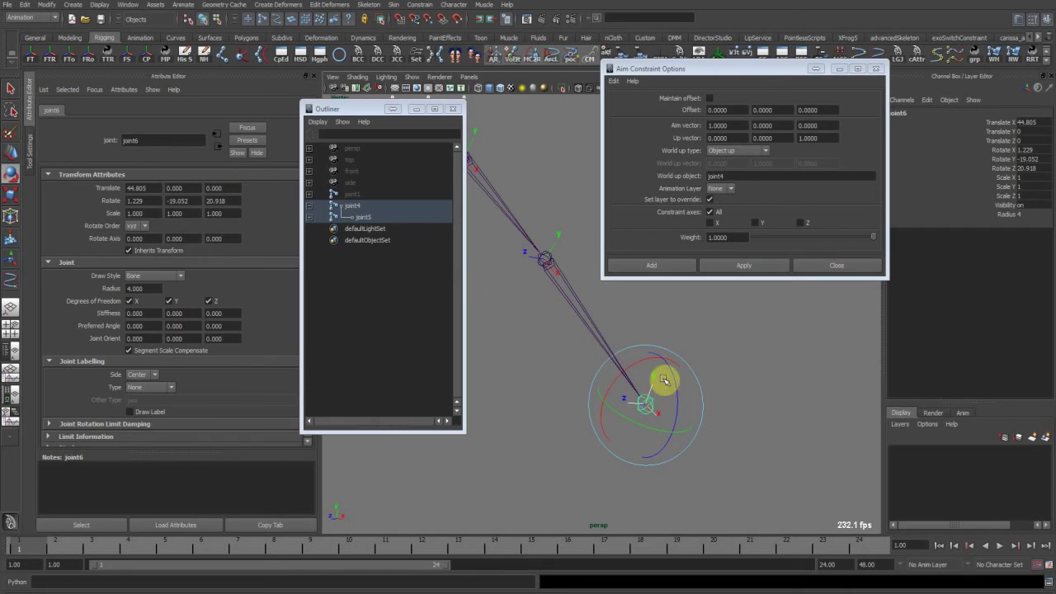
mouse_move(664, 380)
mouse_down()
mouse_move(679, 382)
mouse_move(665, 438)
mouse_move(663, 394)
mouse_move(646, 383)
mouse_up()
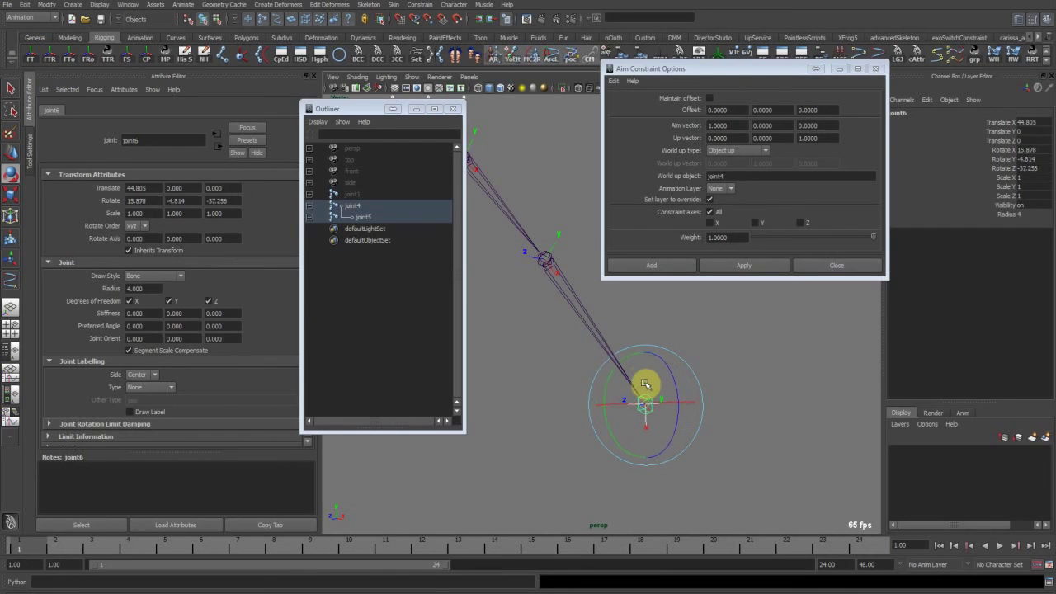
drag(631, 455, 646, 437)
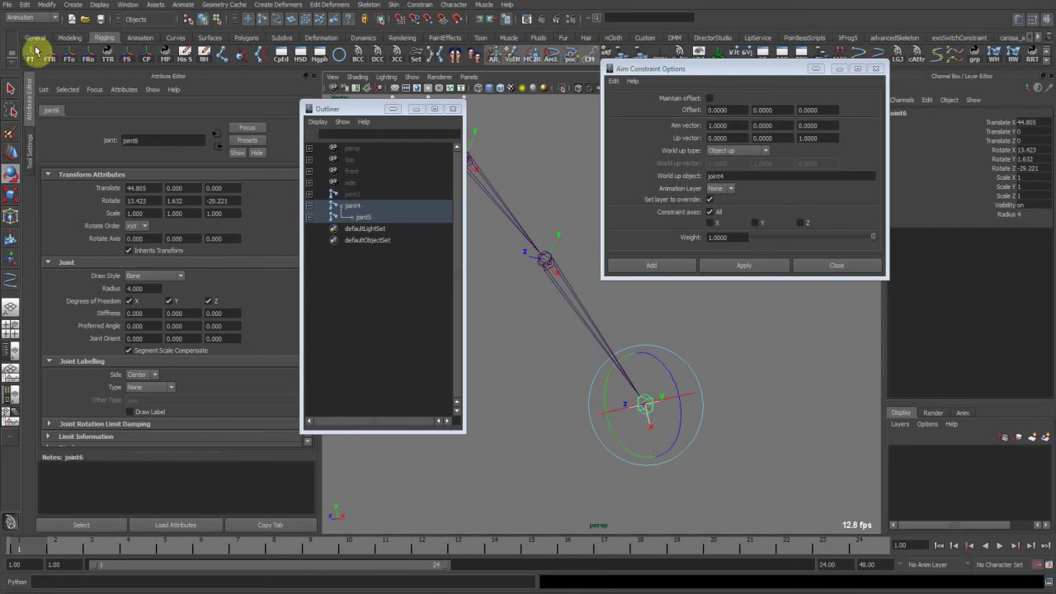
alt+middle_drag(749, 398, 764, 409)
key(w)
alt+drag(764, 409, 688, 384)
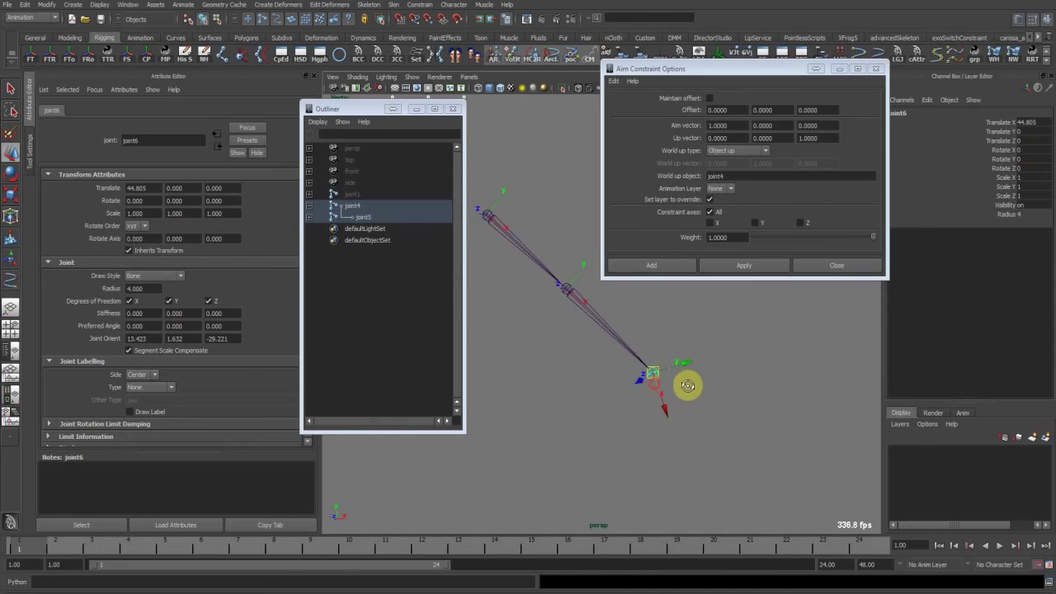
Create an IK handle from the first joint to the end joint of the chain
alt+middle_drag(577, 272, 582, 293)
click(257, 62)
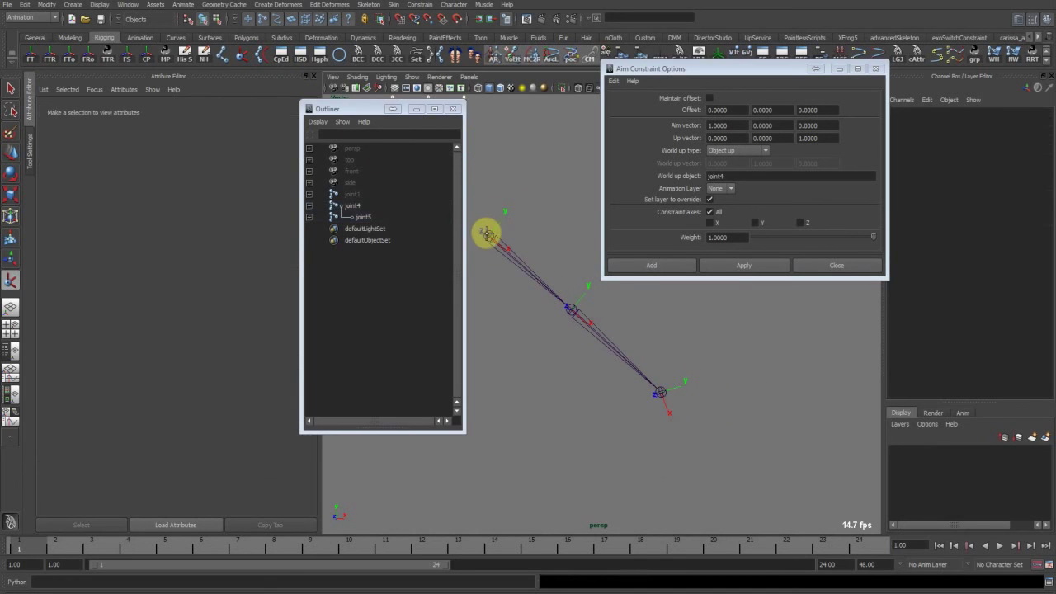
click(487, 236)
click(662, 396)
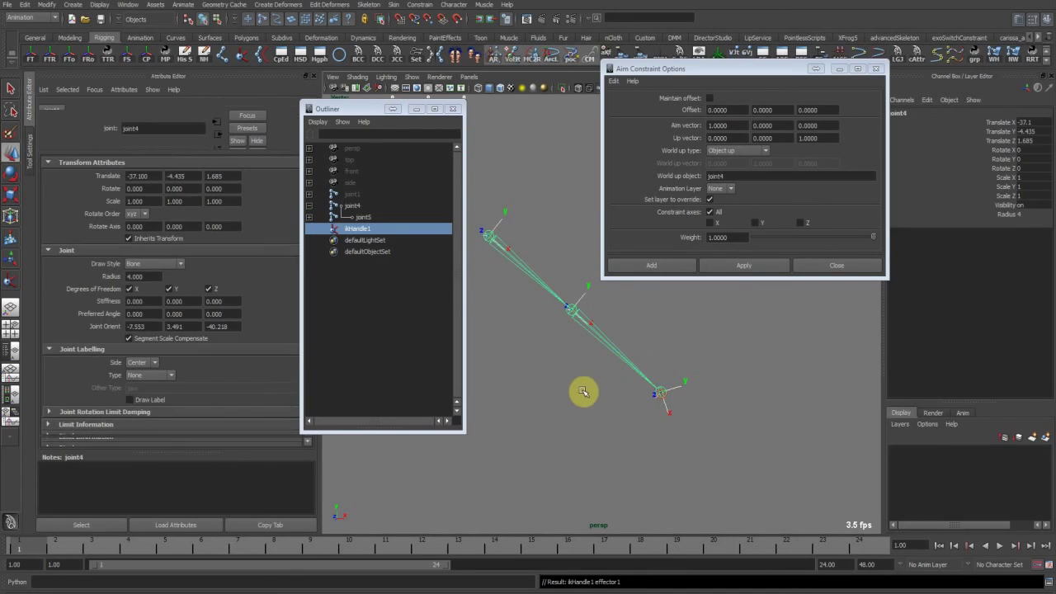
click(538, 334)
Move the Outliner and the Aim Constraint Options window clear of the joint chain and inspect the chain's bend
alt+right_drag(538, 333, 660, 337)
alt+drag(675, 345, 538, 286)
drag(376, 112, 306, 122)
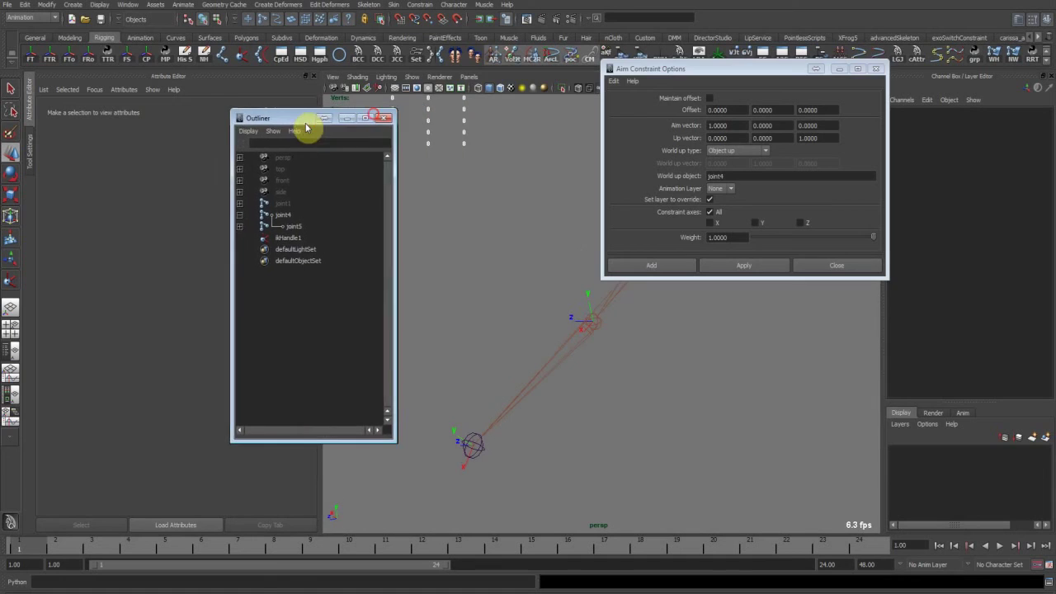
drag(697, 70, 0, 157)
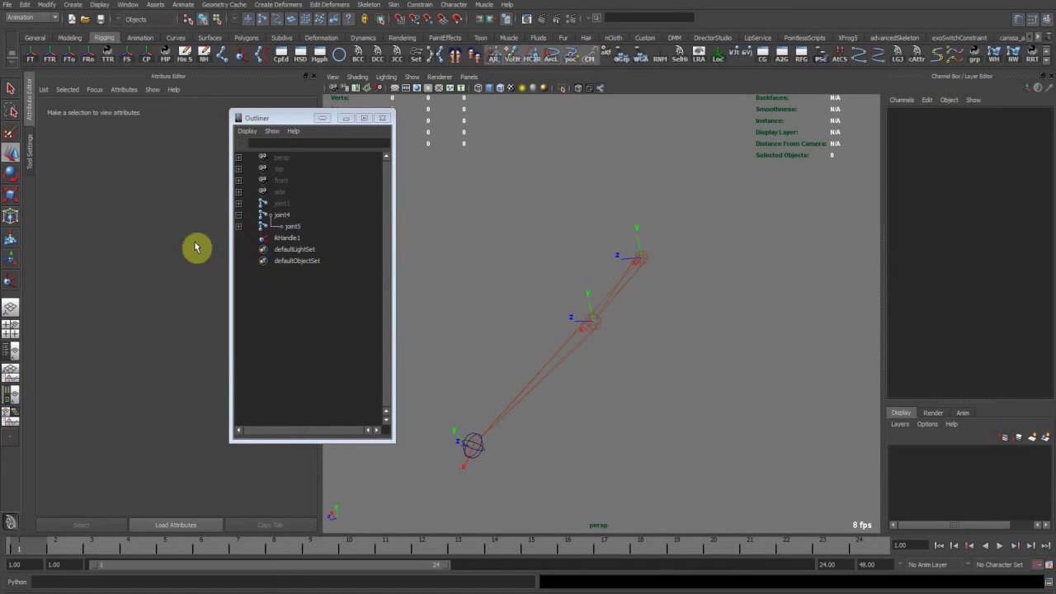
alt+drag(569, 345, 655, 223)
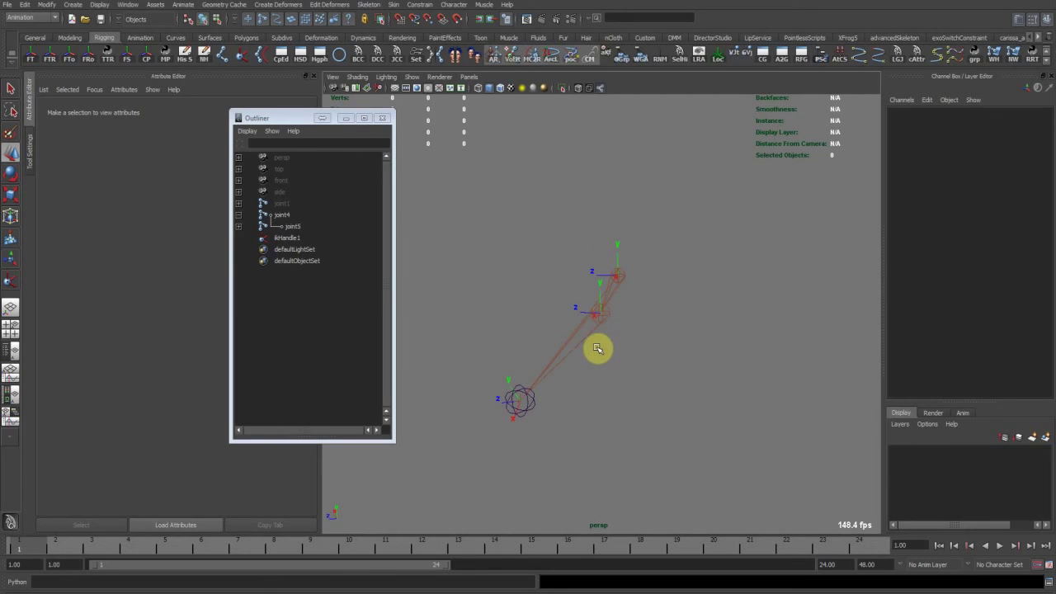
alt+drag(597, 348, 608, 289)
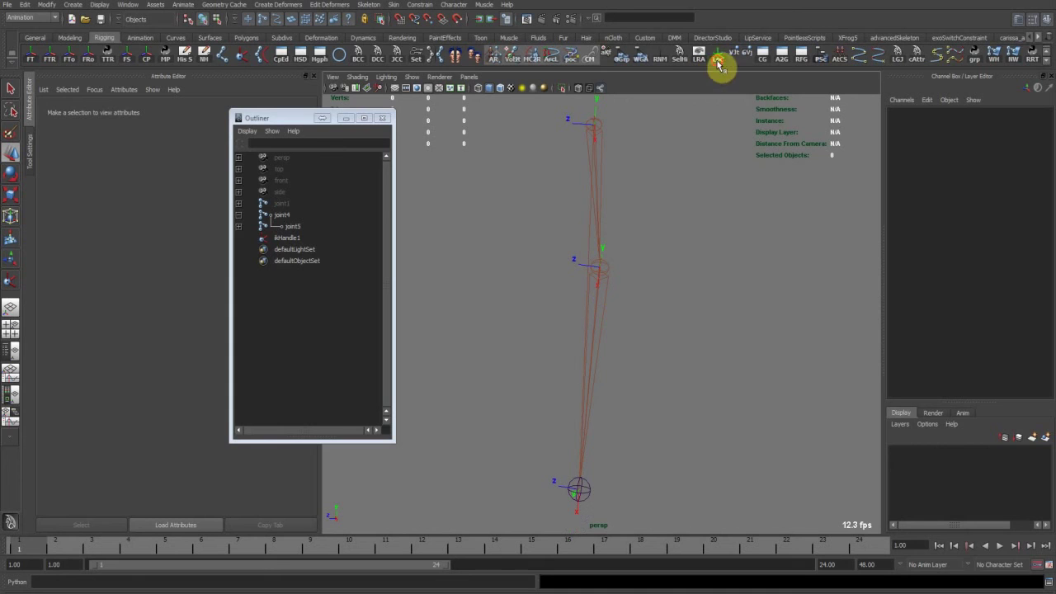
Create a locator and parent it under the middle joint
click(719, 64)
alt+drag(686, 323, 572, 276)
shift+click(611, 279)
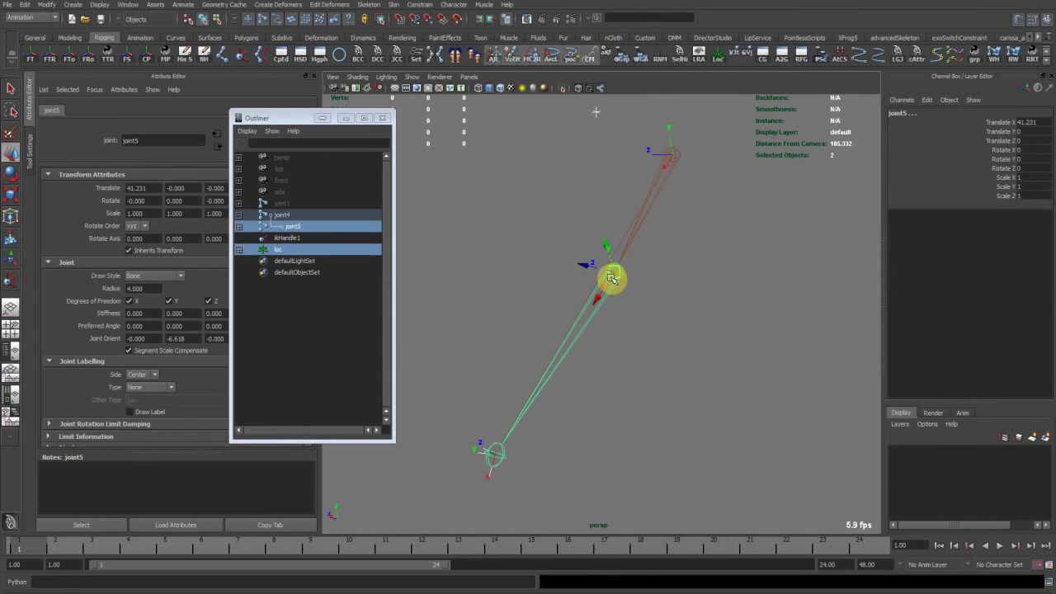
key(p)
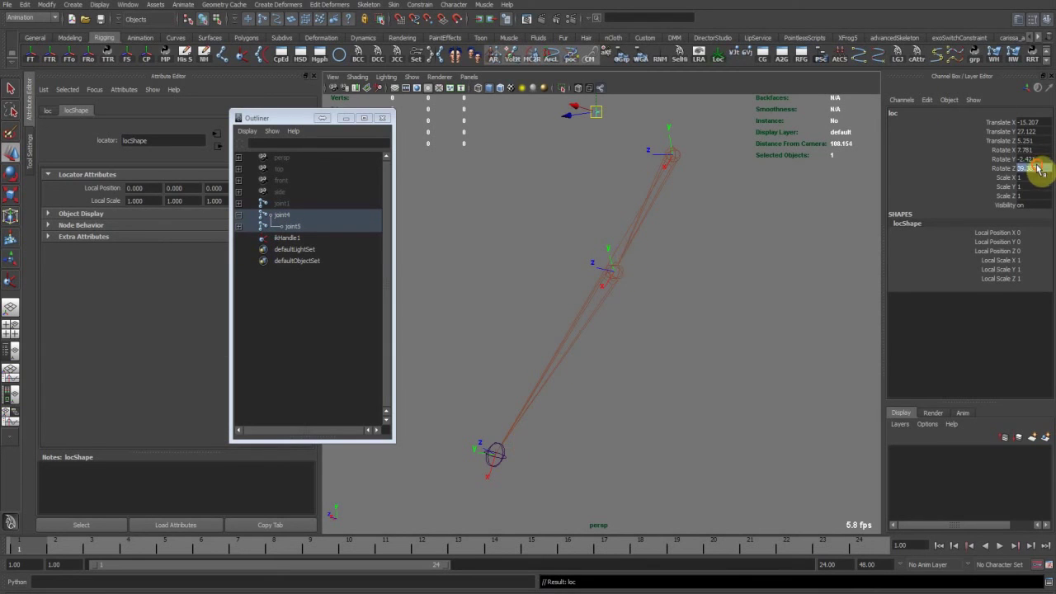
Zero the locator's translation and rotation, and move it away from the middle joint in its negative Z direction
drag(1038, 169, 1036, 133)
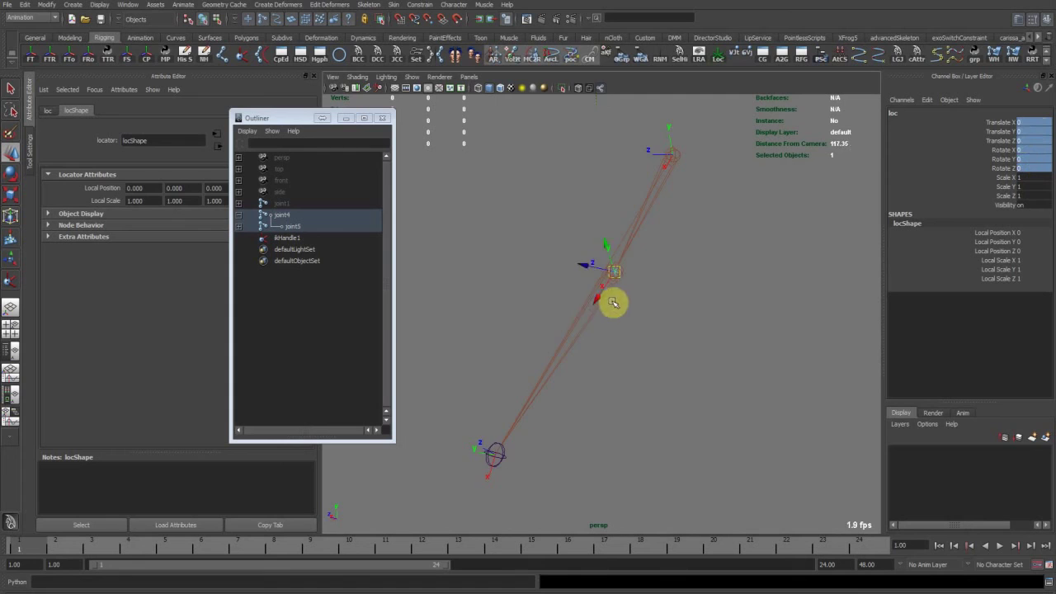
alt+drag(613, 303, 619, 322)
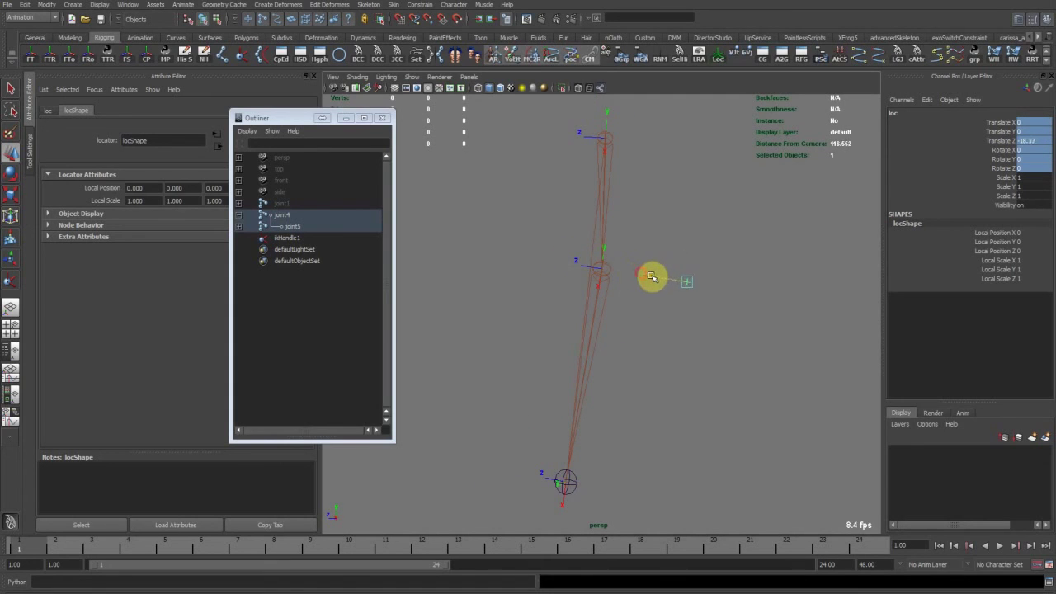
Unparent the locator from the middle joint and make it the Pole Vector constraint target of ikHandle1
key(shift+p)
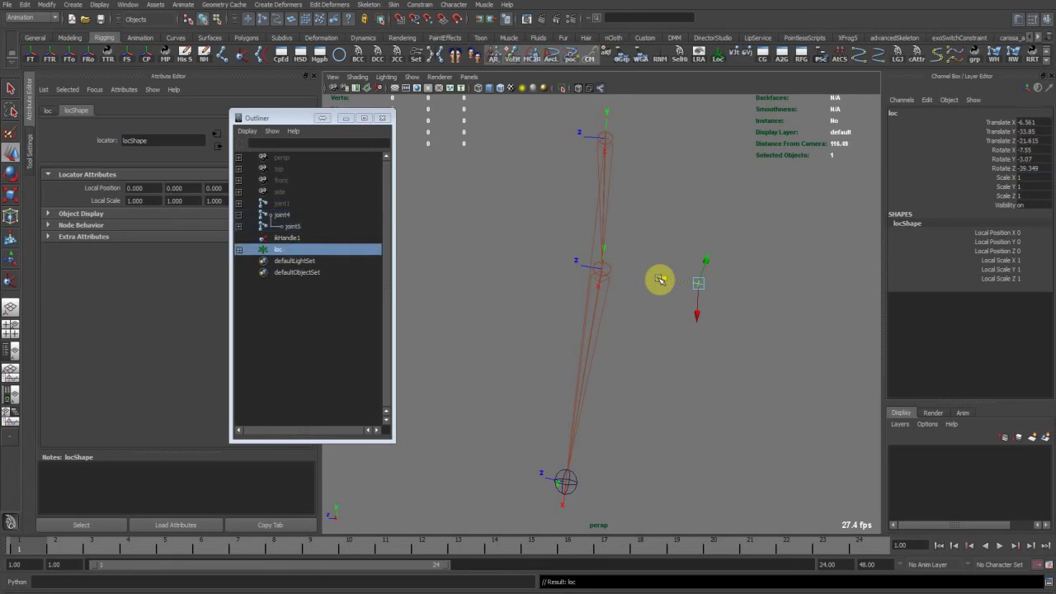
click(666, 303)
drag(658, 257, 721, 305)
alt+drag(632, 327, 621, 306)
ctrl+click(314, 238)
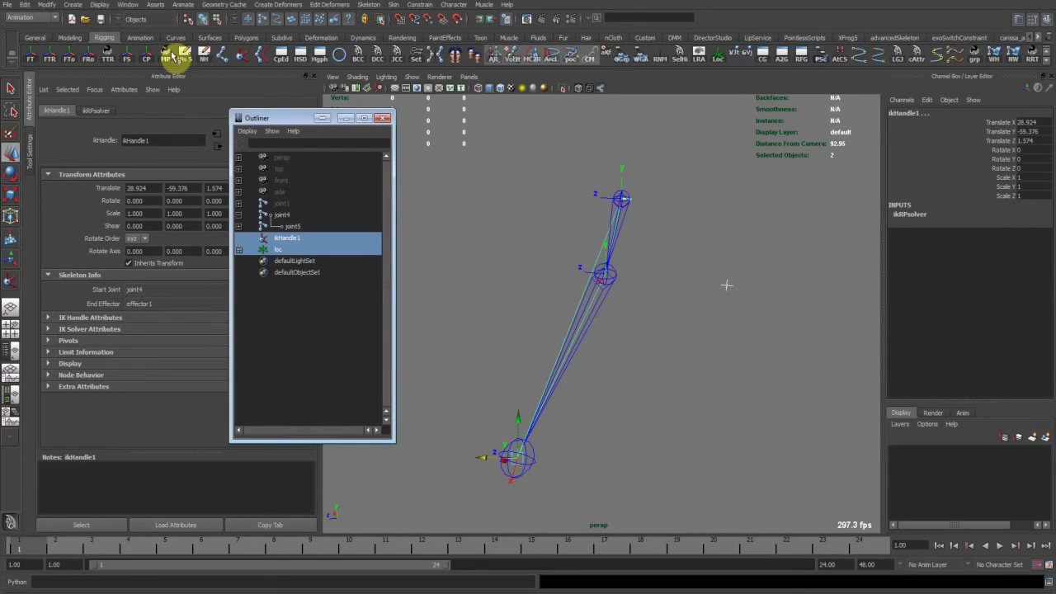
click(407, 4)
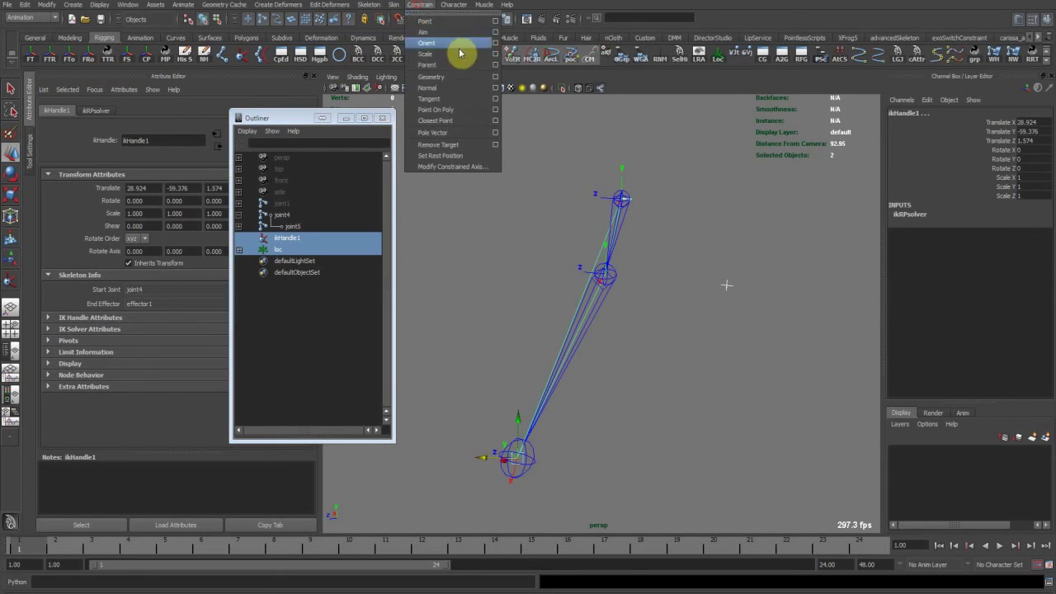
click(469, 138)
Move the pole vector locator freehand to test how the chain follows it, and undo the move
click(670, 299)
drag(712, 279, 699, 190)
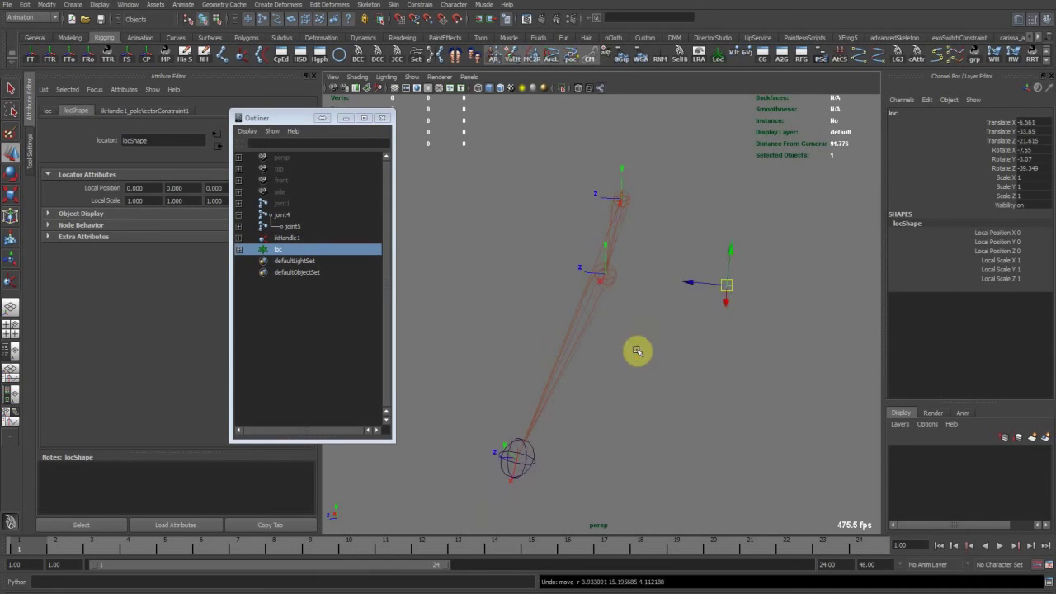
click(637, 351)
Move ikHandle1 freehand to test how the joint chain bends, undo the move, and clear the selection
click(295, 238)
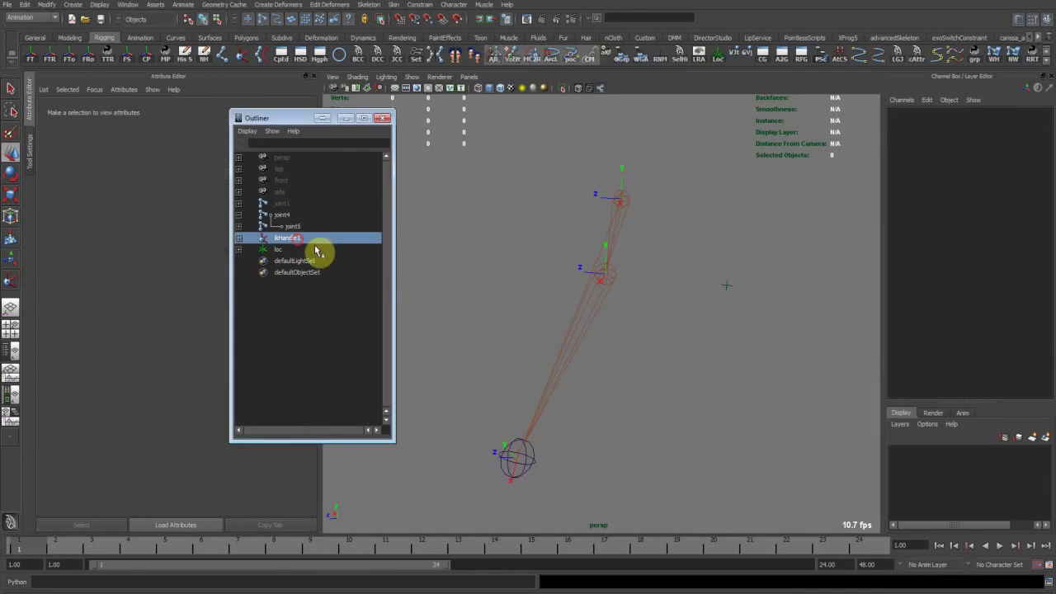
middle_drag(617, 440, 540, 311)
key(ctrl+z)
click(659, 347)
key(ctrl+z)
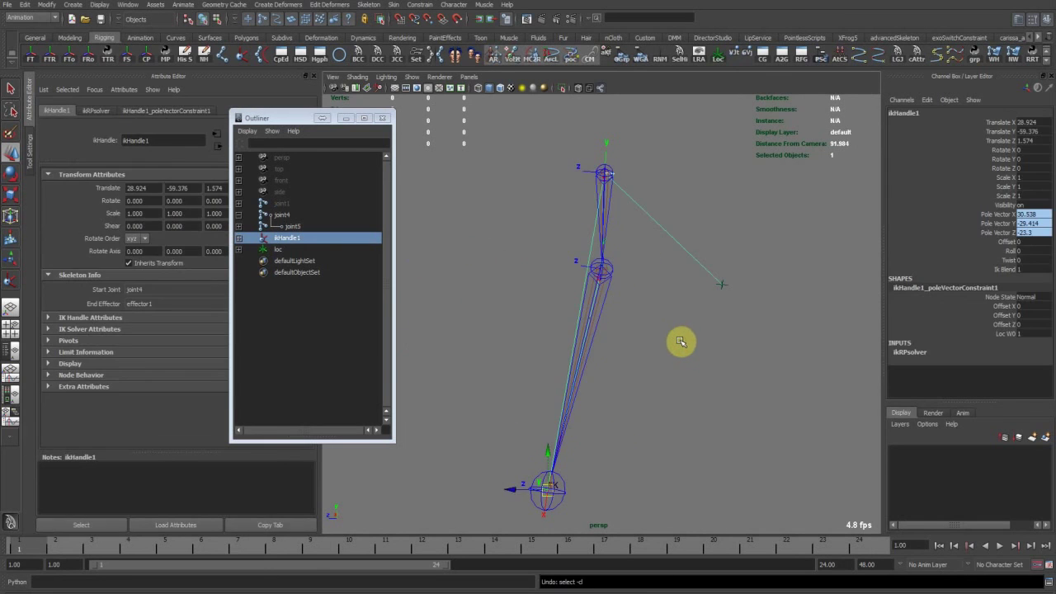
click(681, 342)
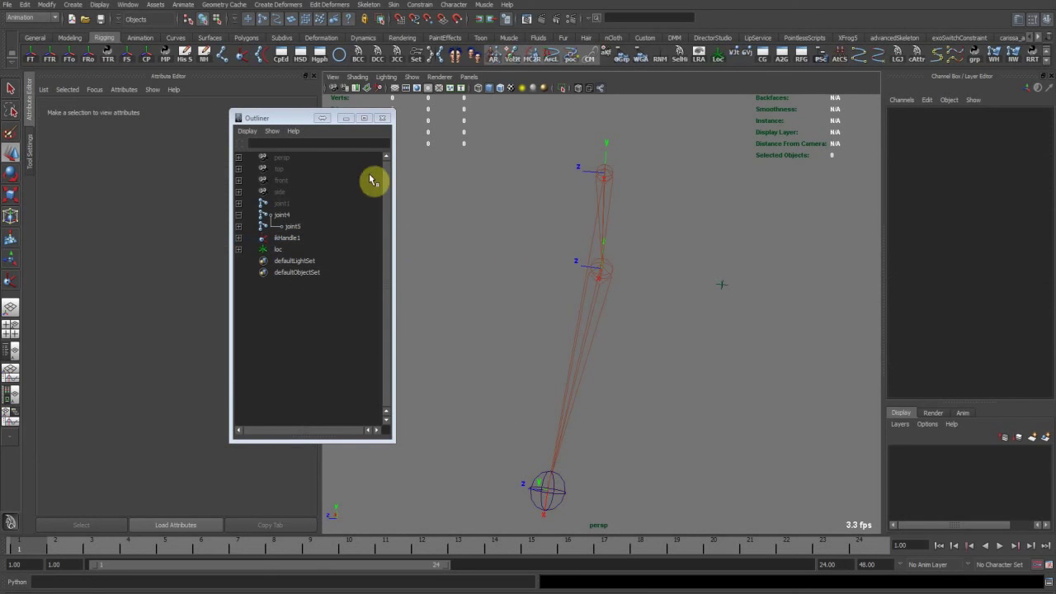